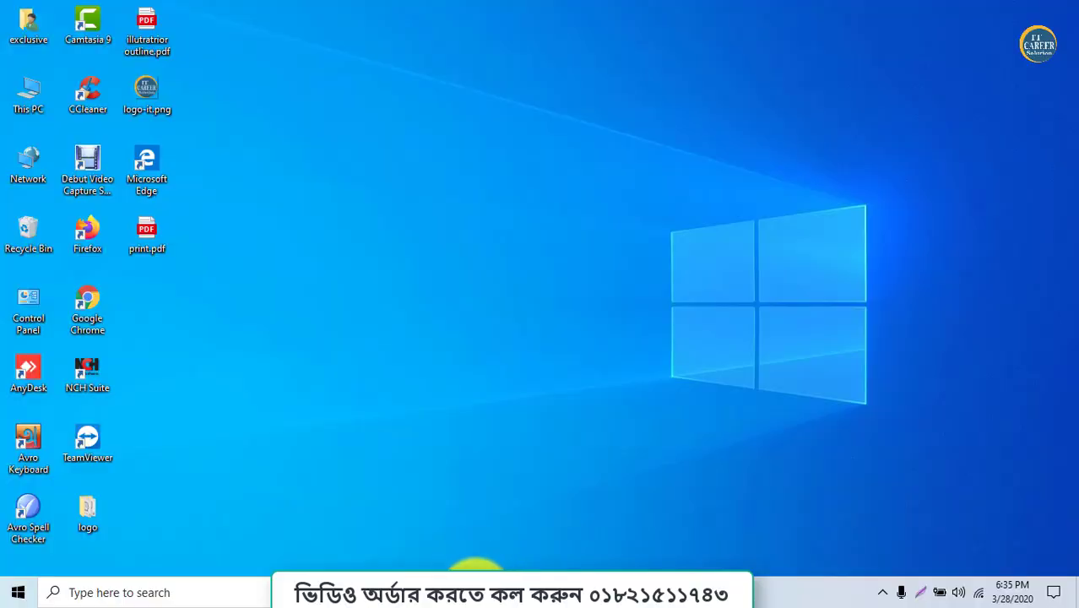
Restore the Illustrator window showing Untitled-1 with its navy and gradient squares.
left_click(477, 591)
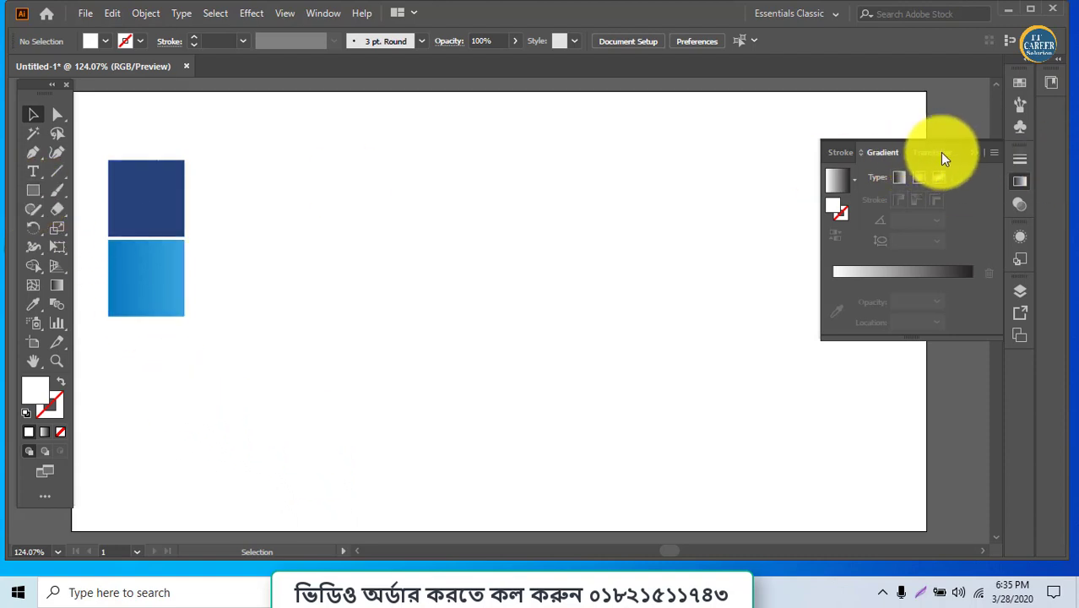
Close the Gradient panel and switch to the Ellipse Tool.
left_click(968, 157)
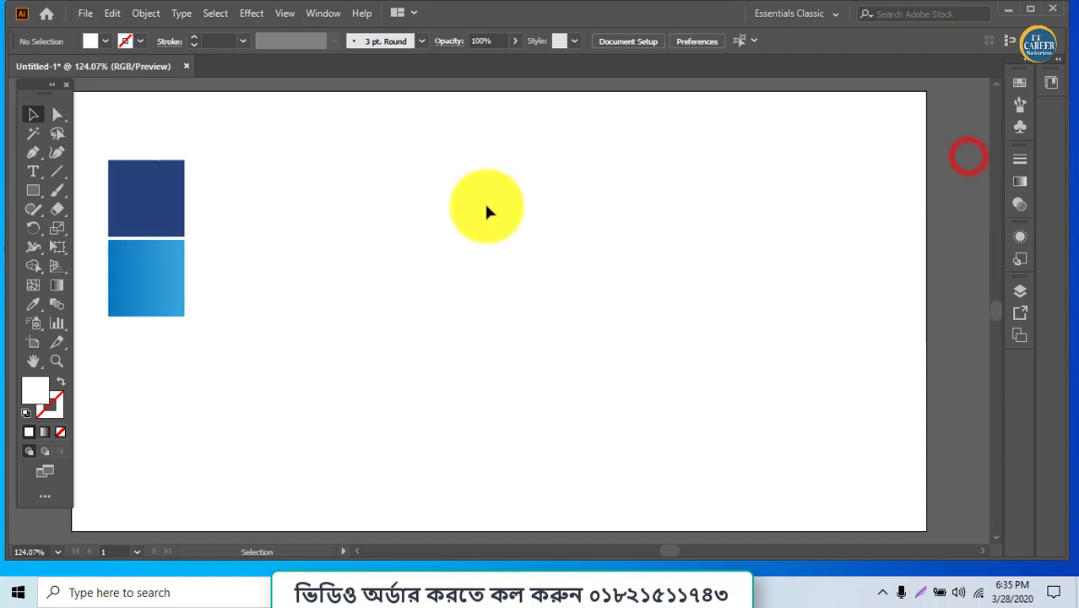
left_click(40, 192)
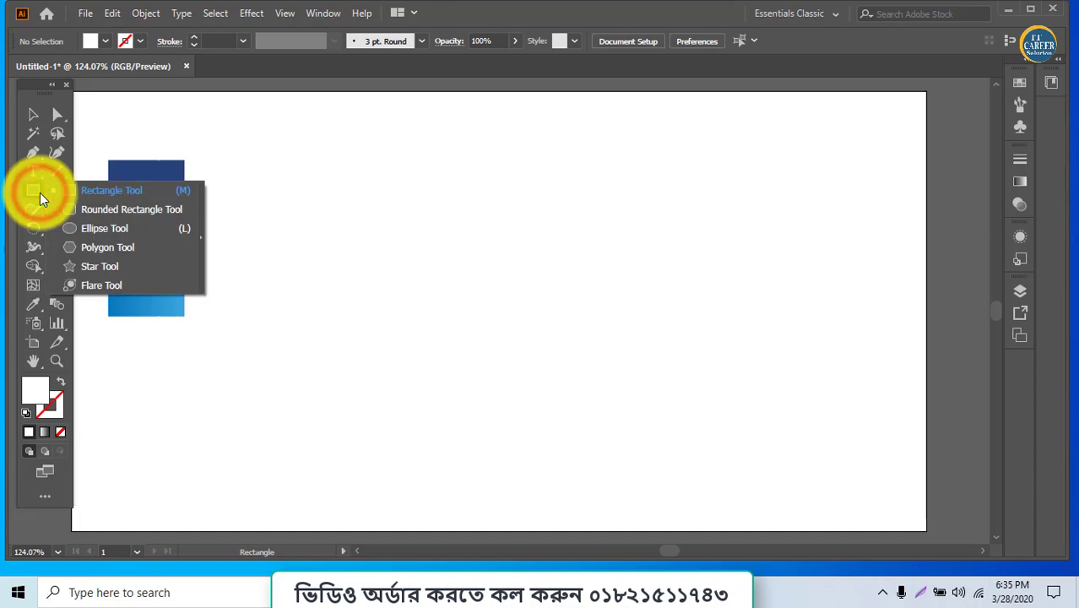
left_click(65, 232)
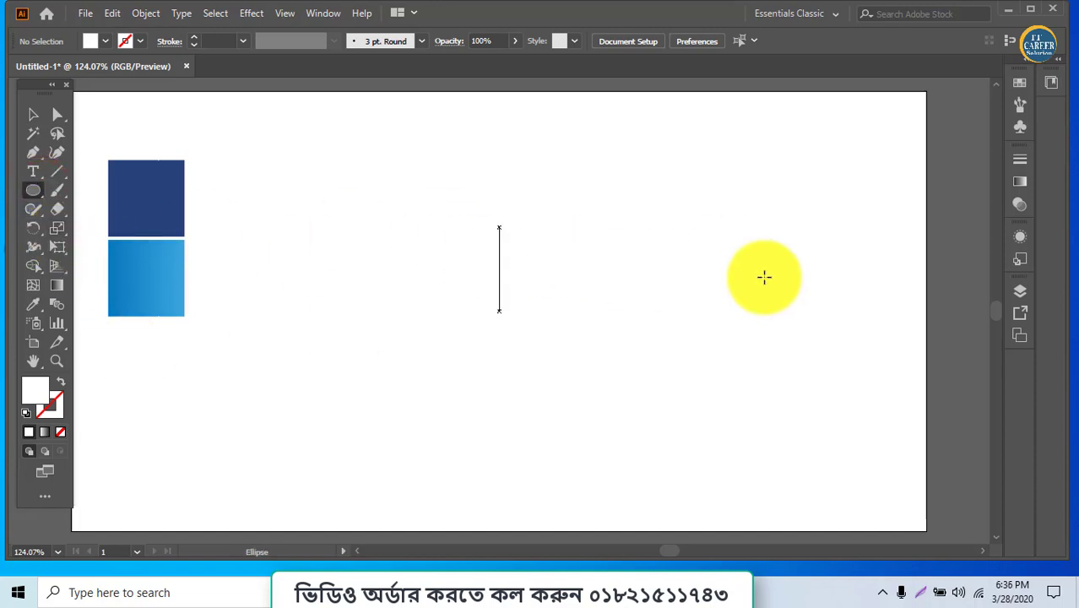
left_click(559, 251)
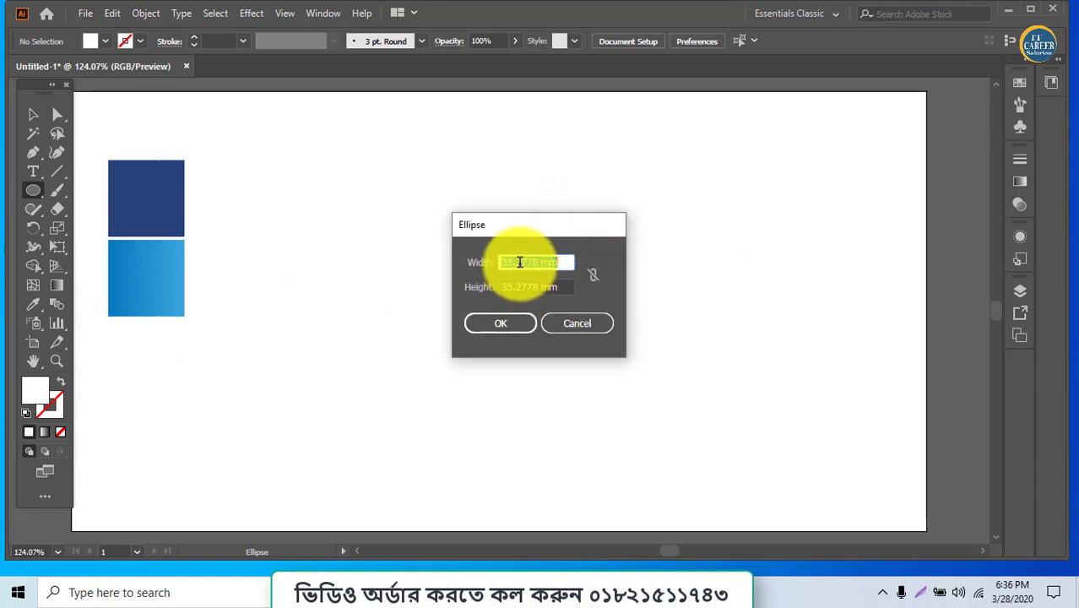
left_click(564, 323)
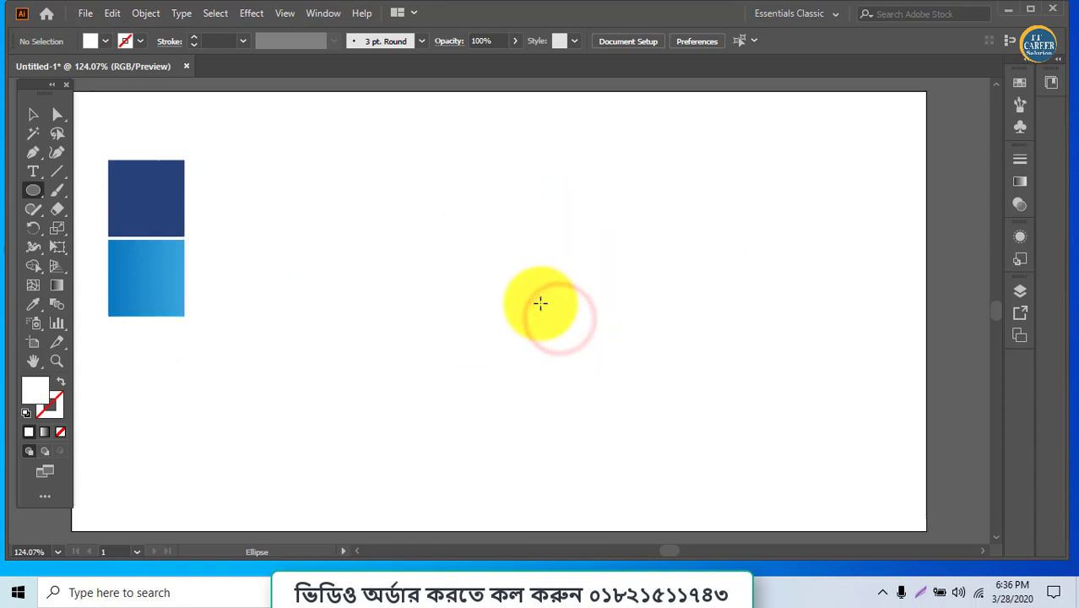
Show the rulers with Ctrl+R and set their units to pixels.
key("ctrl+r")
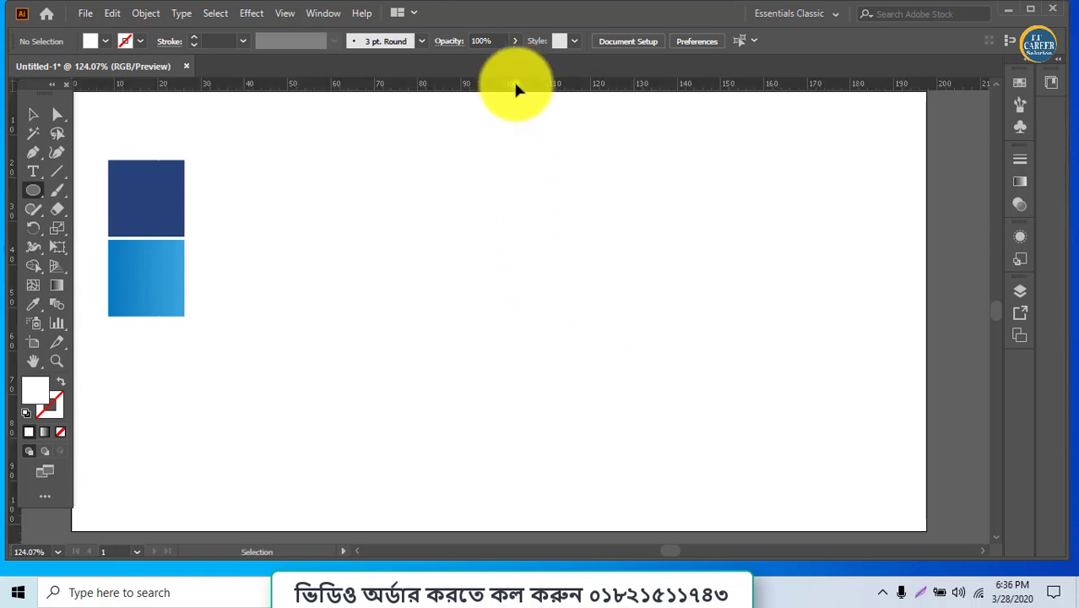
right_click(516, 87)
left_click(450, 152)
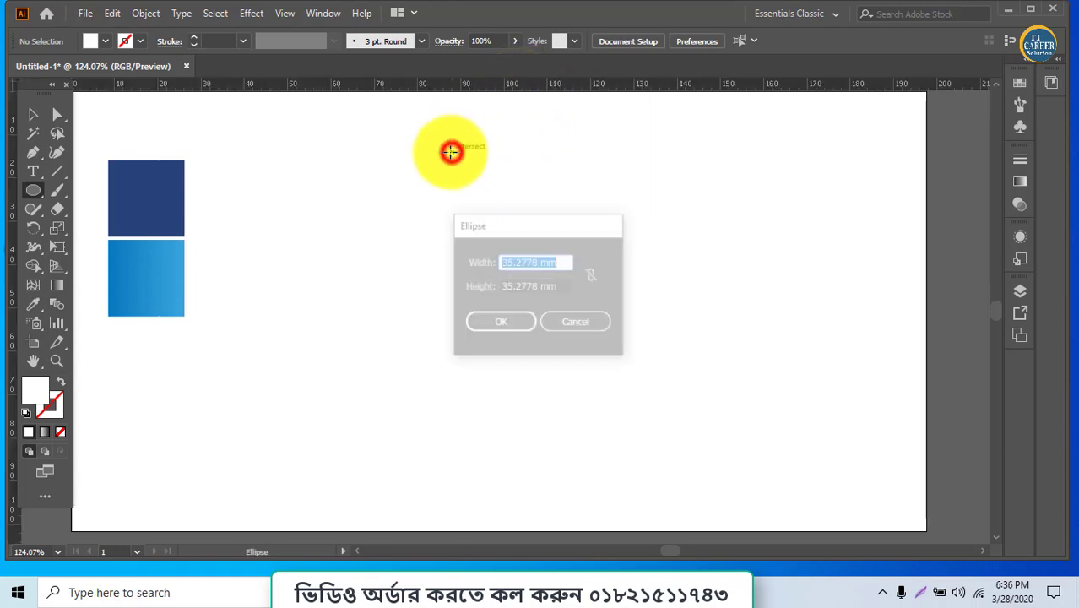
left_click(567, 322)
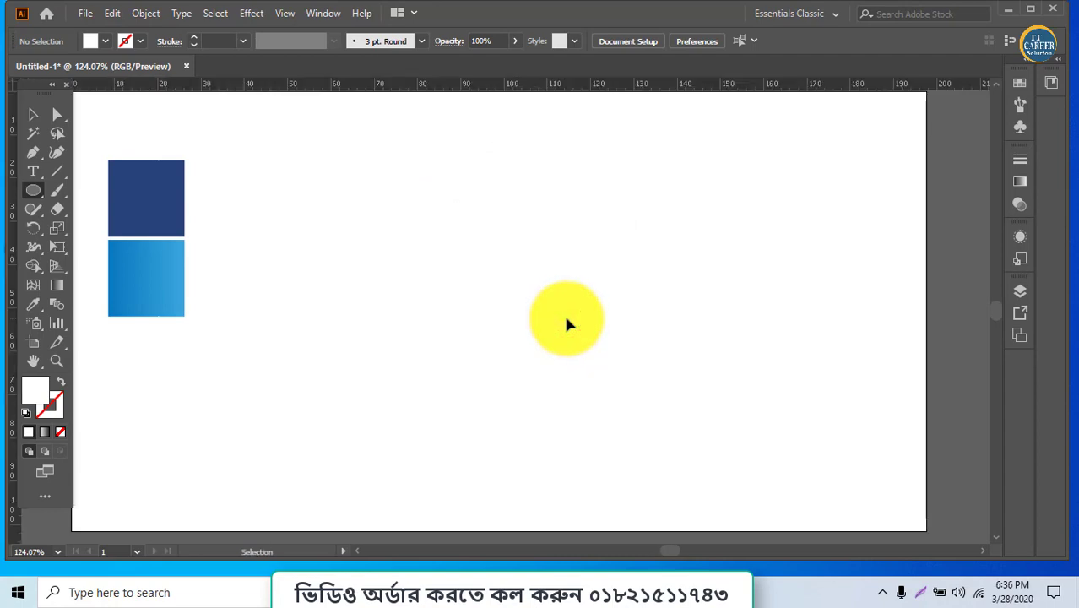
right_click(474, 84)
left_click(501, 175)
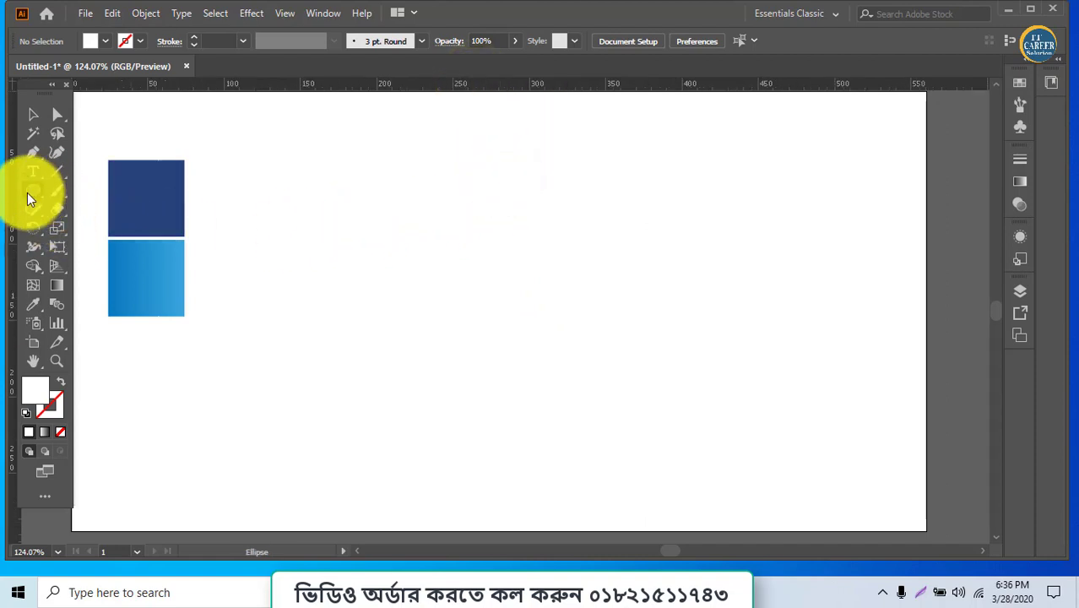
Create a 20 px by 20 px circle through the Ellipse dialog.
left_click(489, 253)
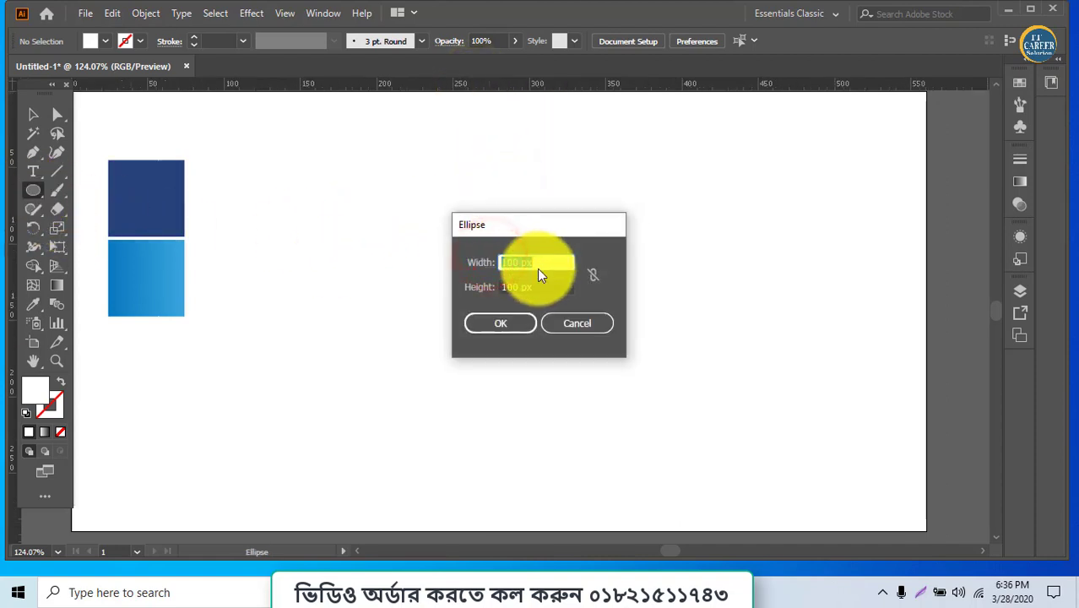
type("20")
key("Tab")
key("Return")
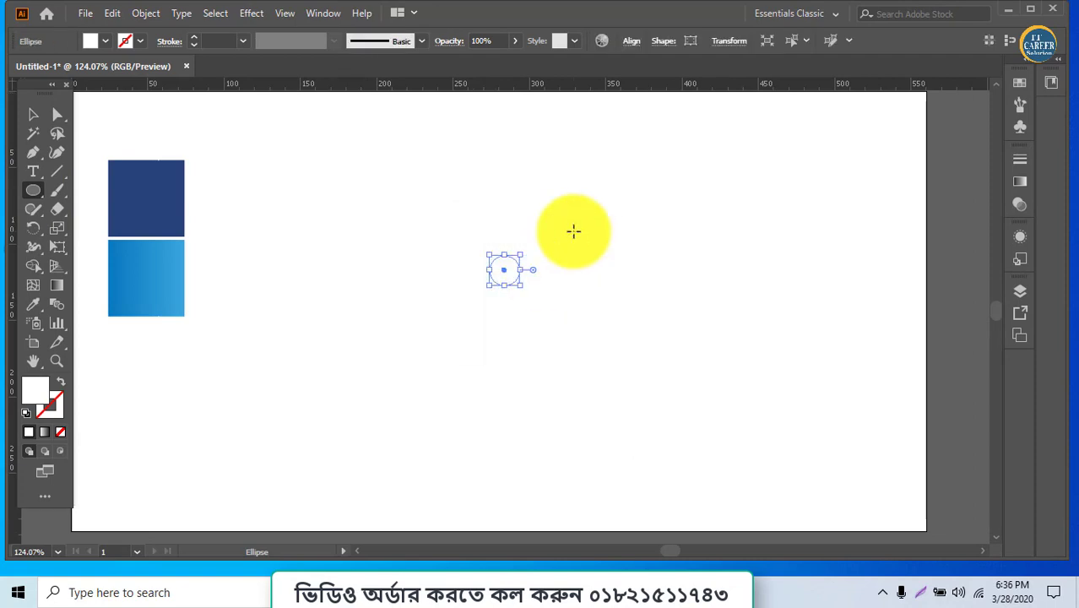
key("ctrl+shift+a")
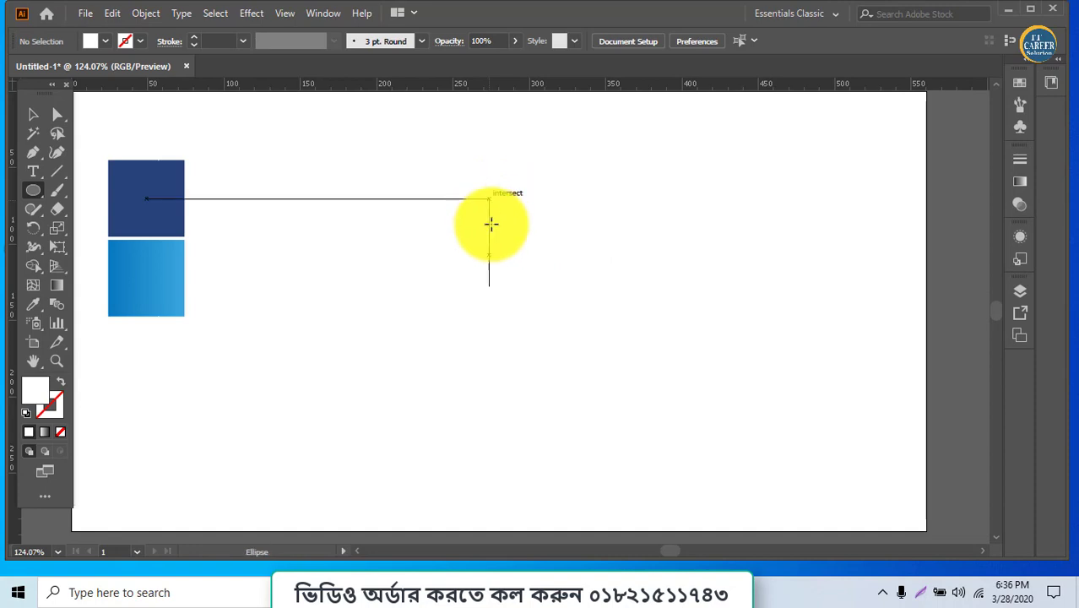
left_click(463, 233)
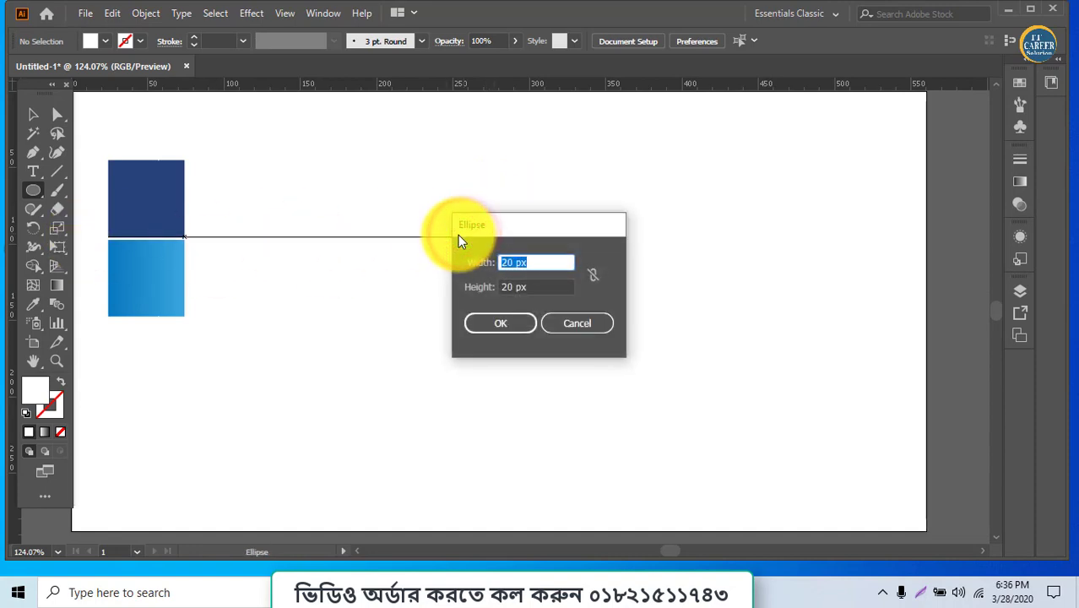
type("201")
key("BackSpace")
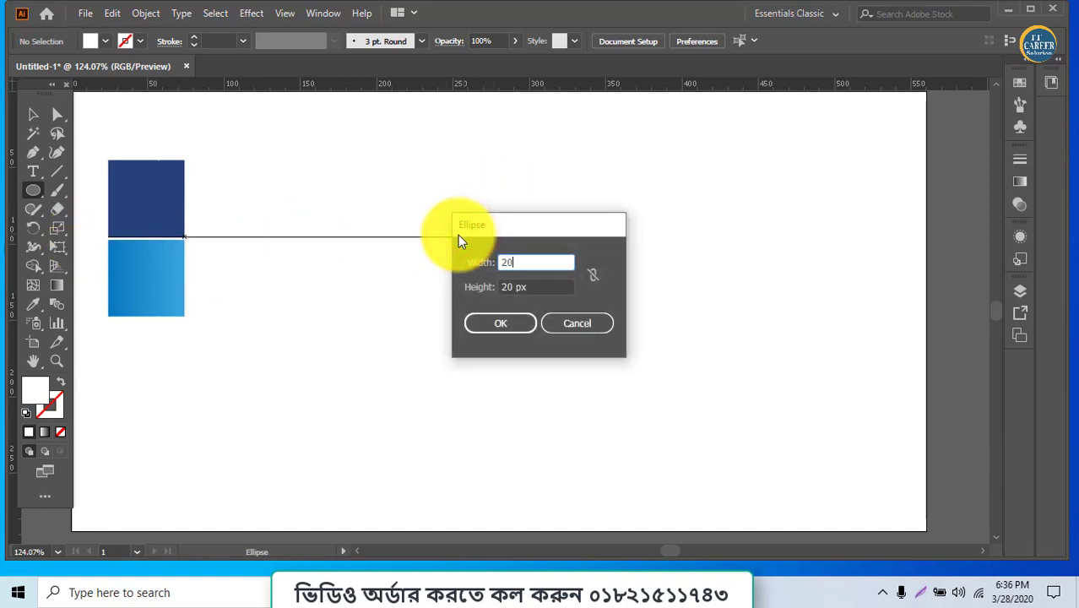
double_click(535, 287)
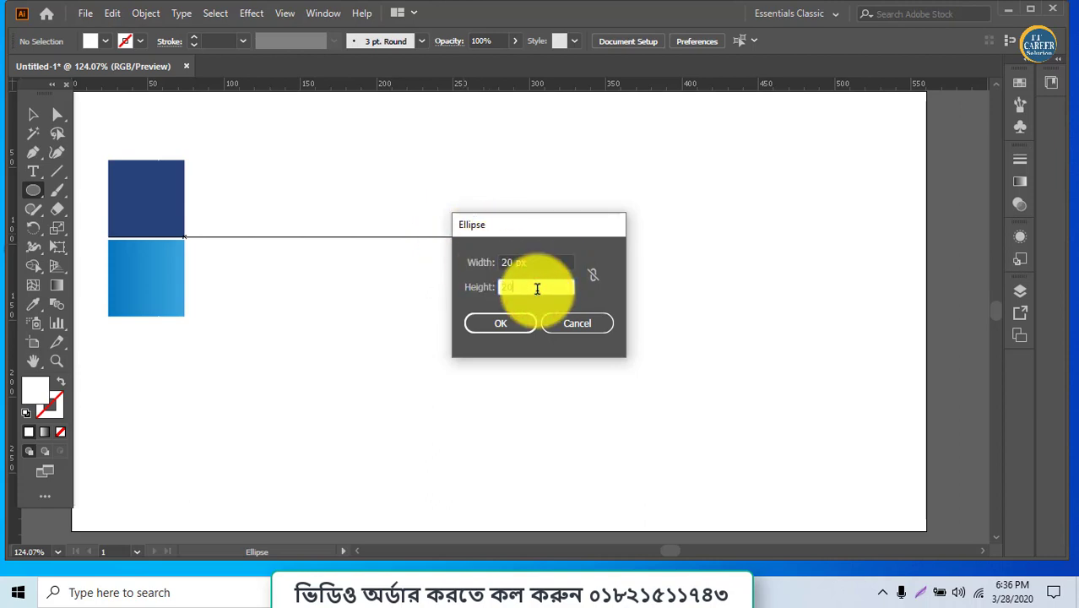
left_click(505, 324)
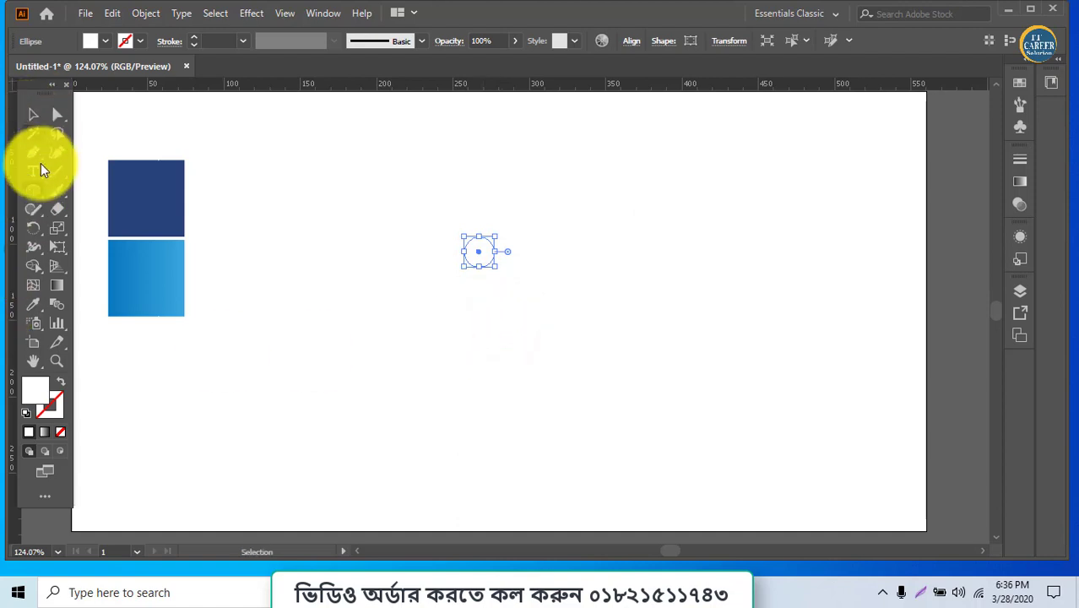
Eyedropper the top square's navy onto the circle and drag the circle up-left.
left_click(33, 114)
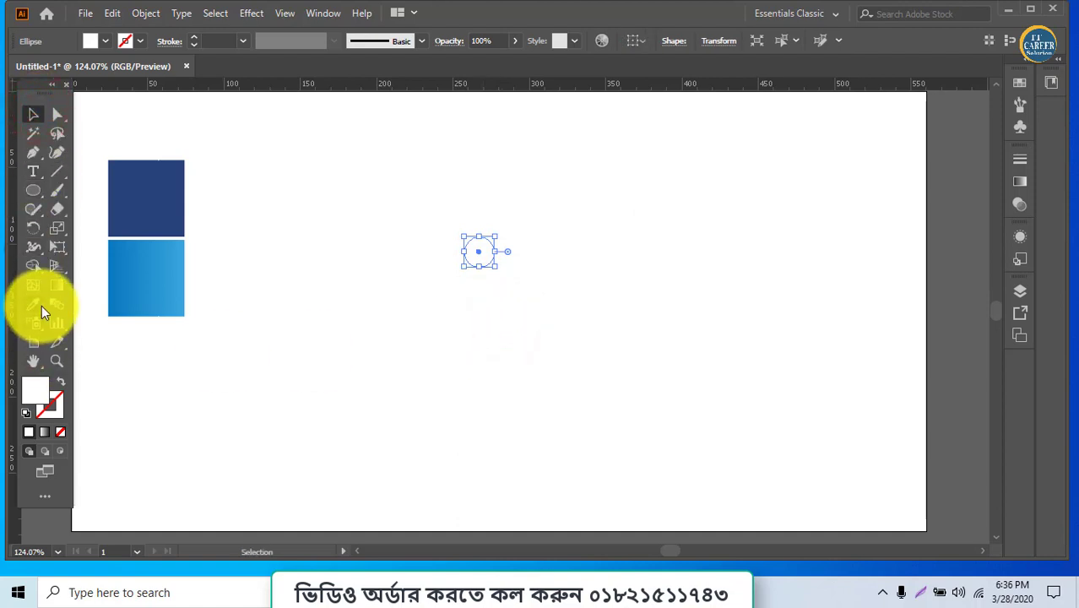
left_click(33, 304)
left_click(141, 200)
left_click(33, 115)
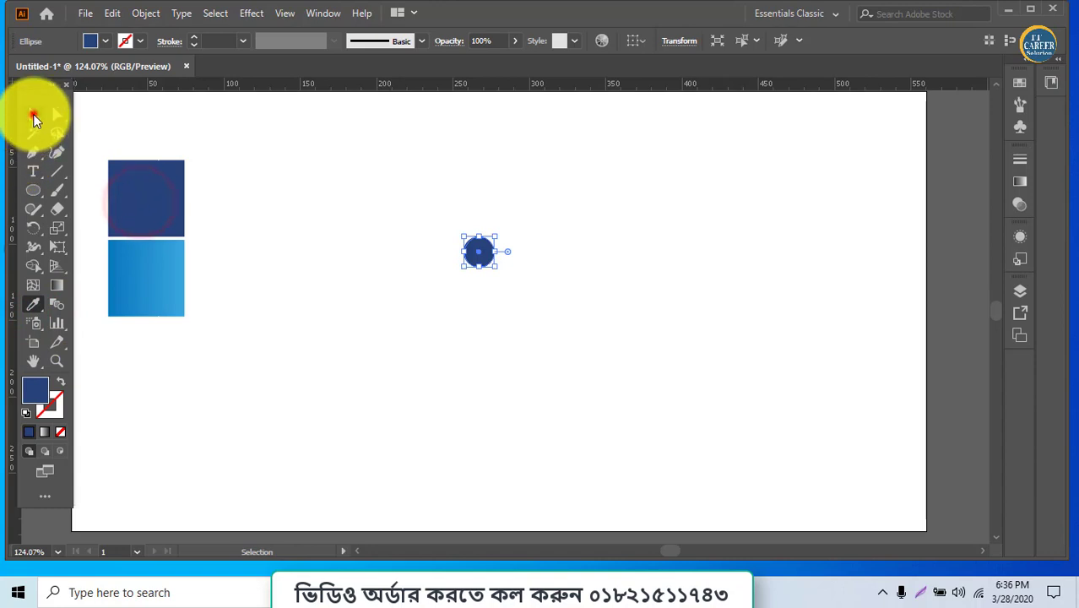
left_click_drag(483, 256, 413, 224)
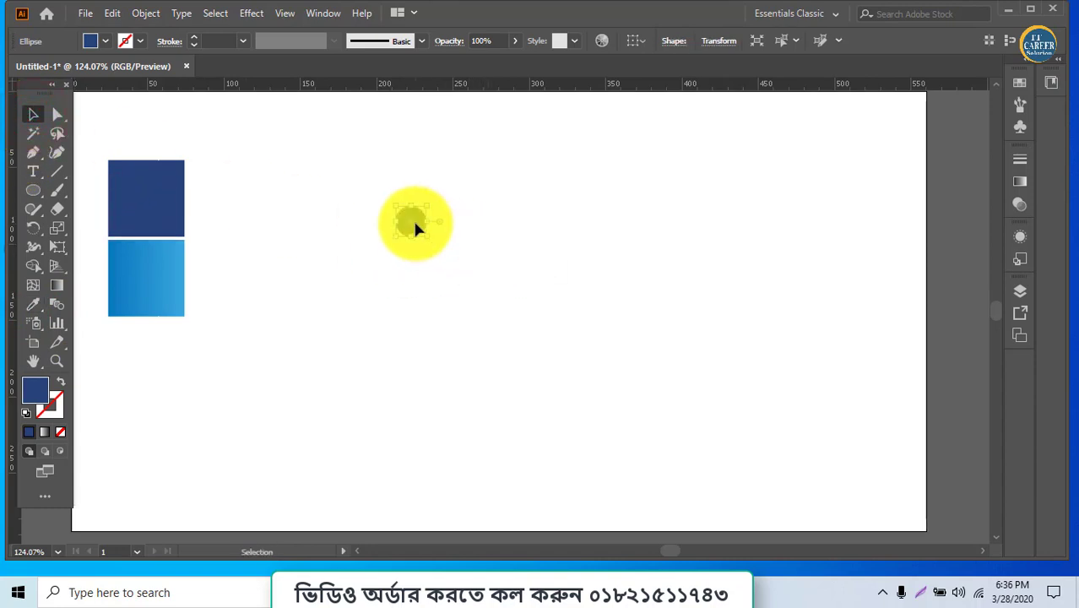
left_click(56, 174)
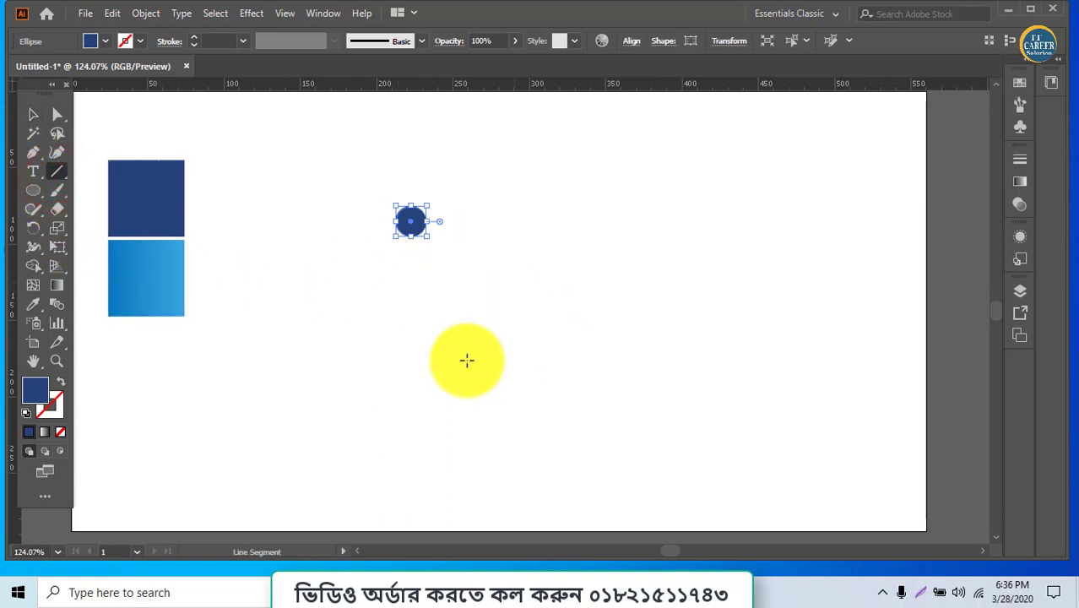
Draw an 80 px vertical line at 90° and give it a black stroke.
left_click(482, 291)
type("80")
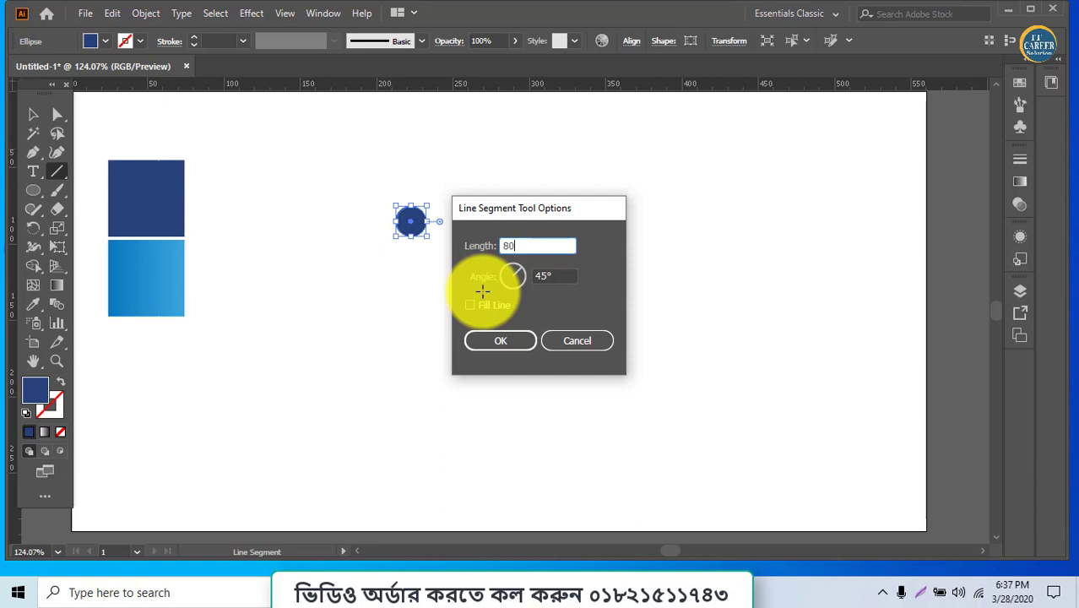
key("Tab")
type("90")
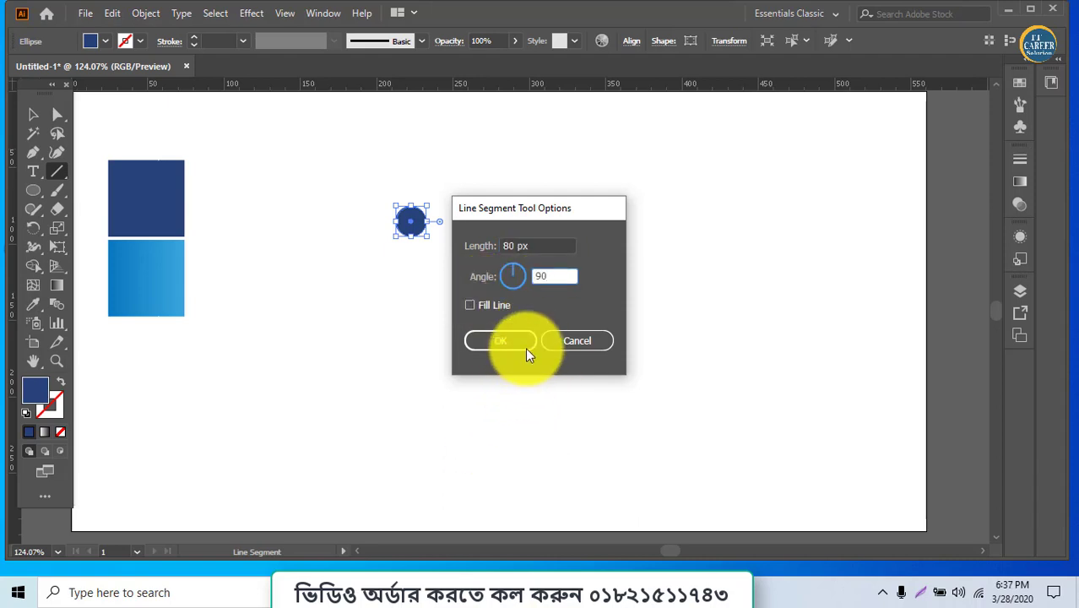
left_click(539, 244)
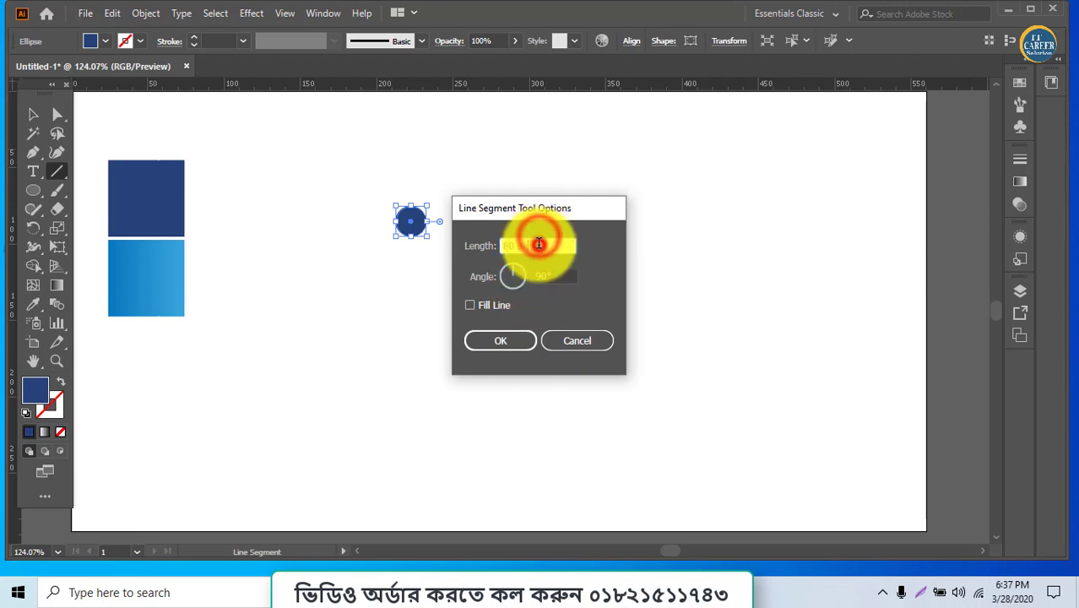
left_click(527, 342)
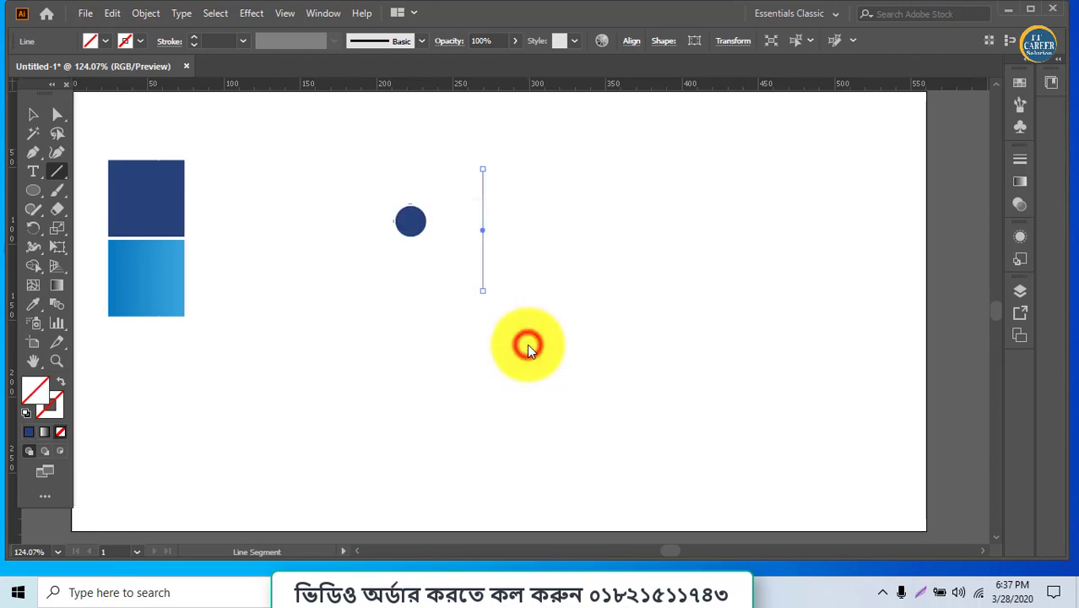
left_click(195, 36)
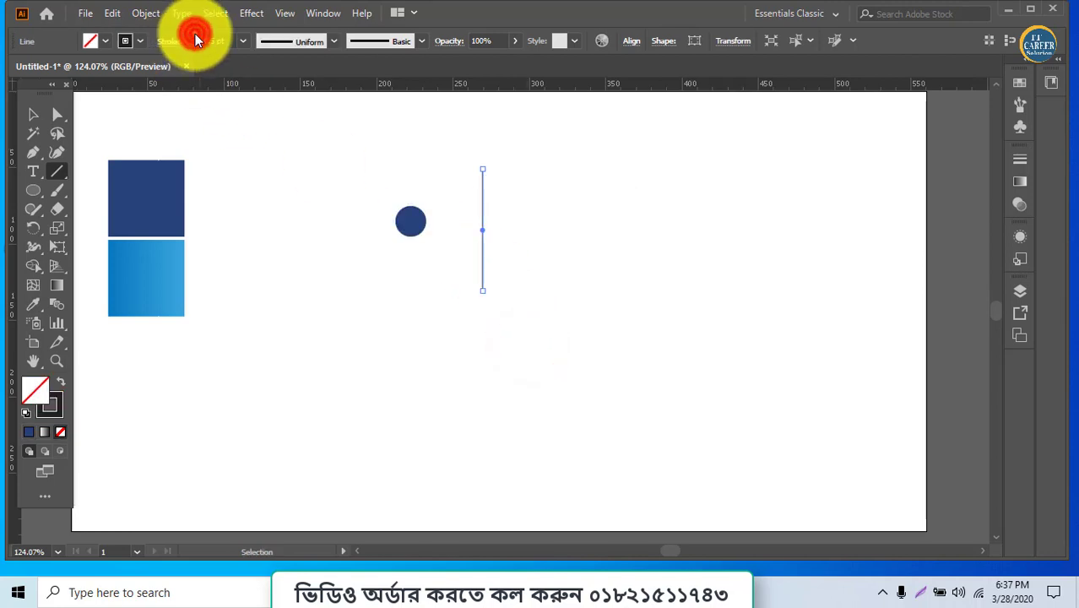
Add a second vertical line 40 px long beside it.
left_click(564, 259)
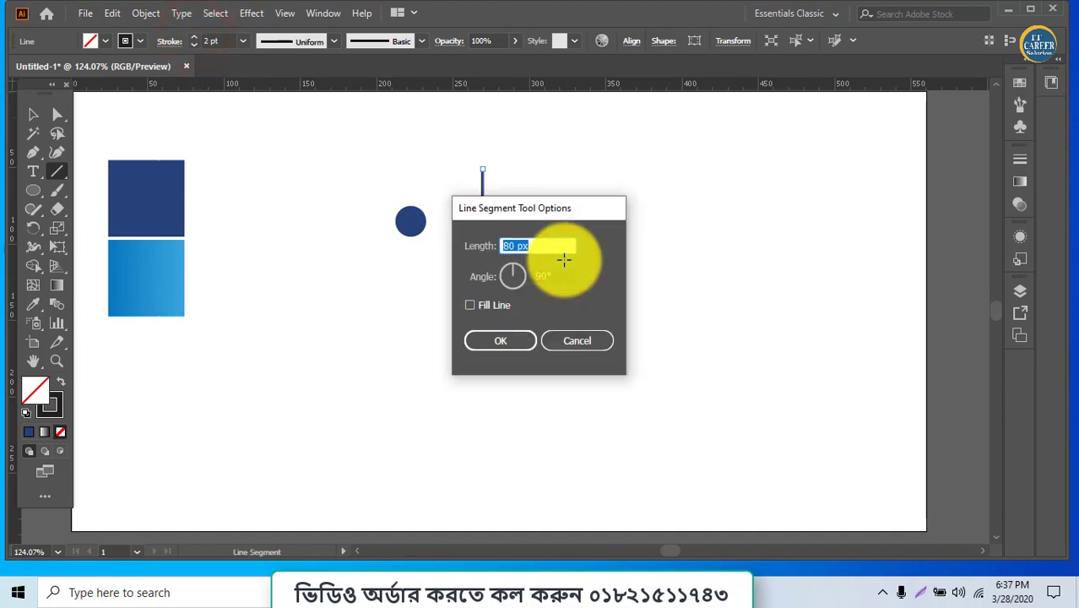
key("Tab")
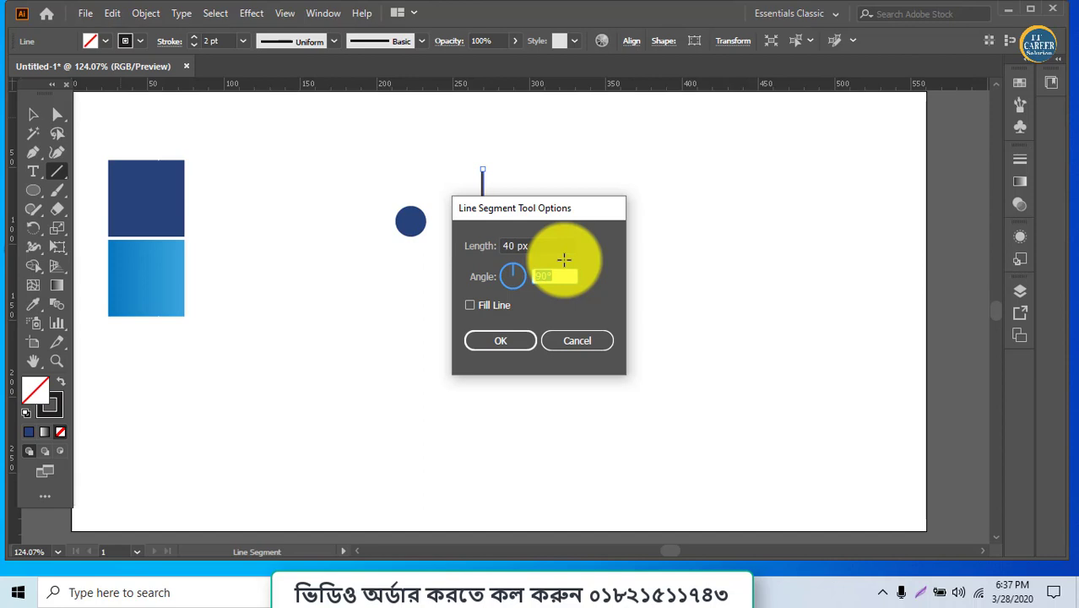
left_click(516, 337)
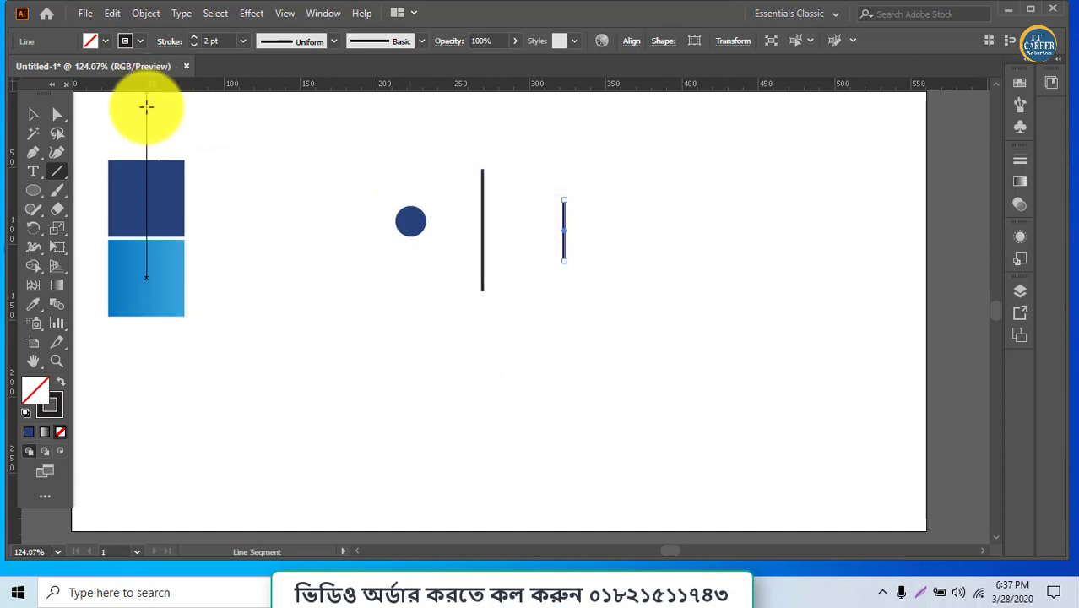
Hang the 80 px line from the circle's centre and place the 40 px line beneath it.
left_click(33, 115)
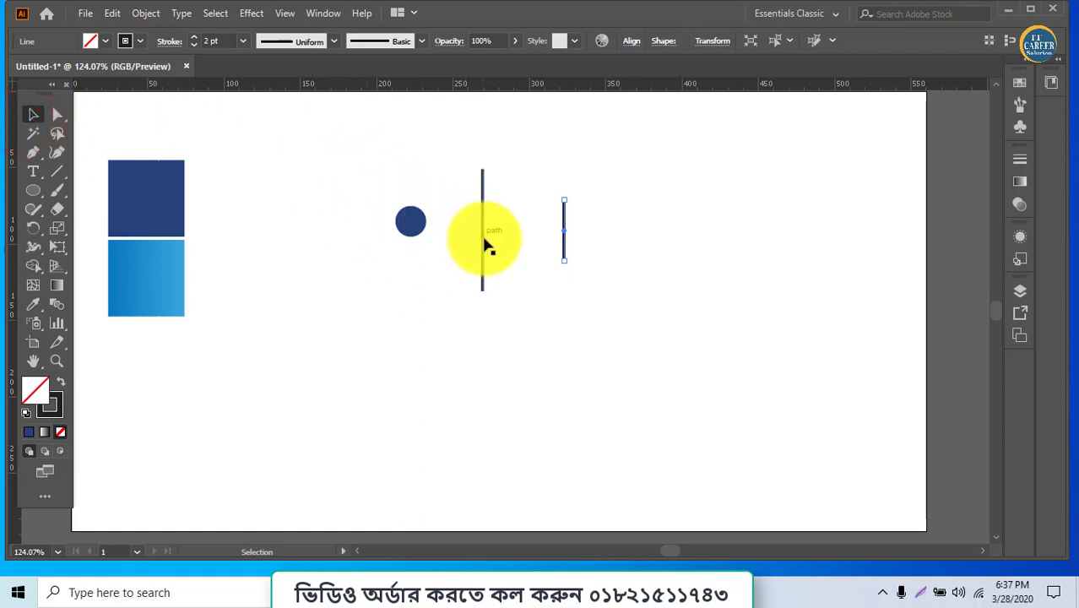
left_click_drag(484, 240, 407, 296)
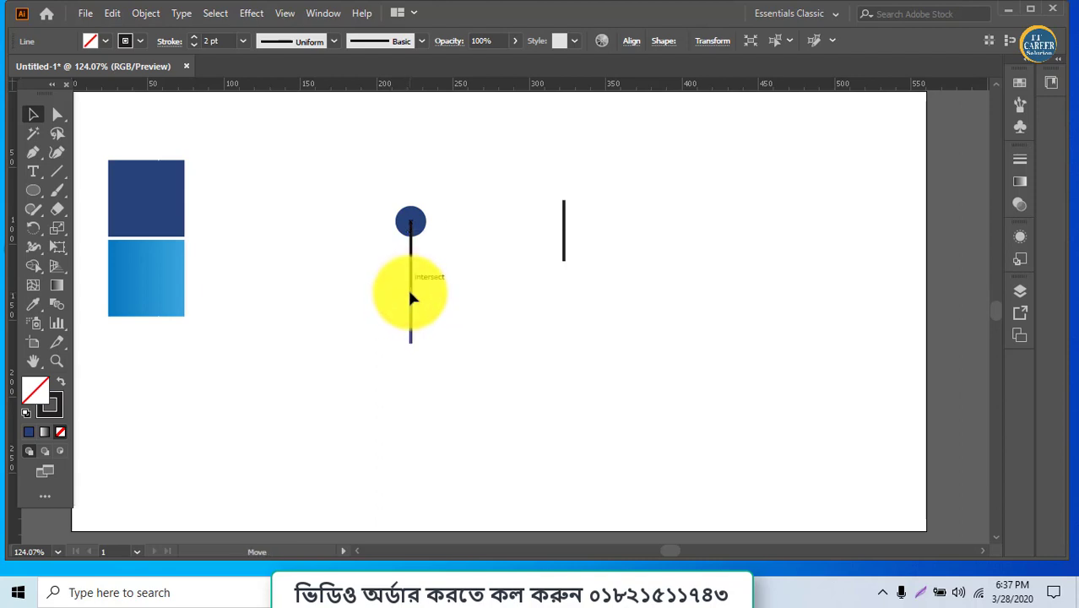
left_click(499, 296)
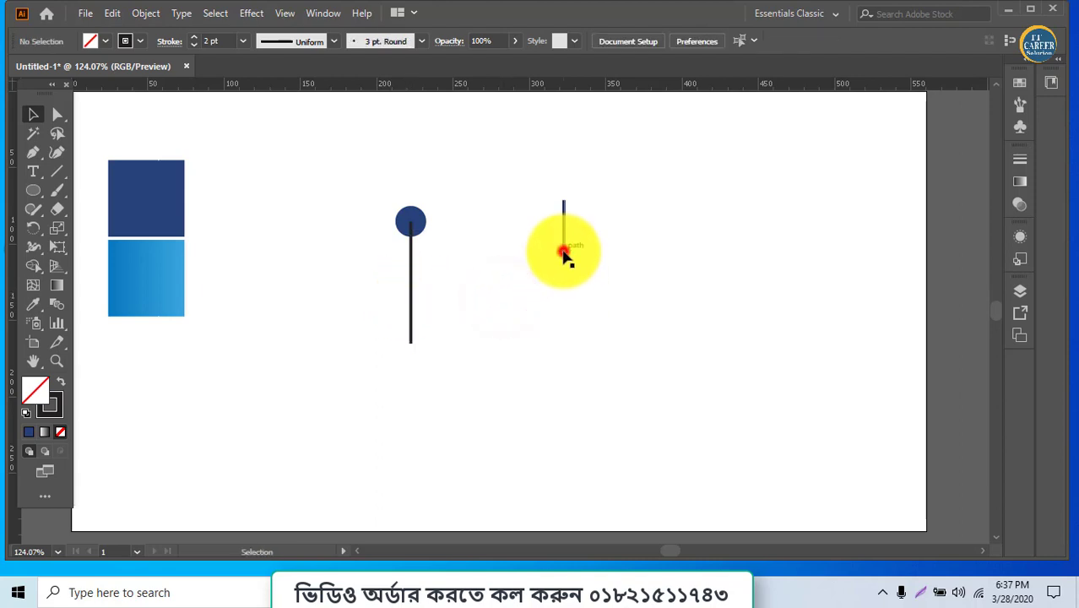
mouse_move(563, 250)
left_mouse_down()
mouse_move(439, 397)
mouse_move(409, 398)
left_mouse_up()
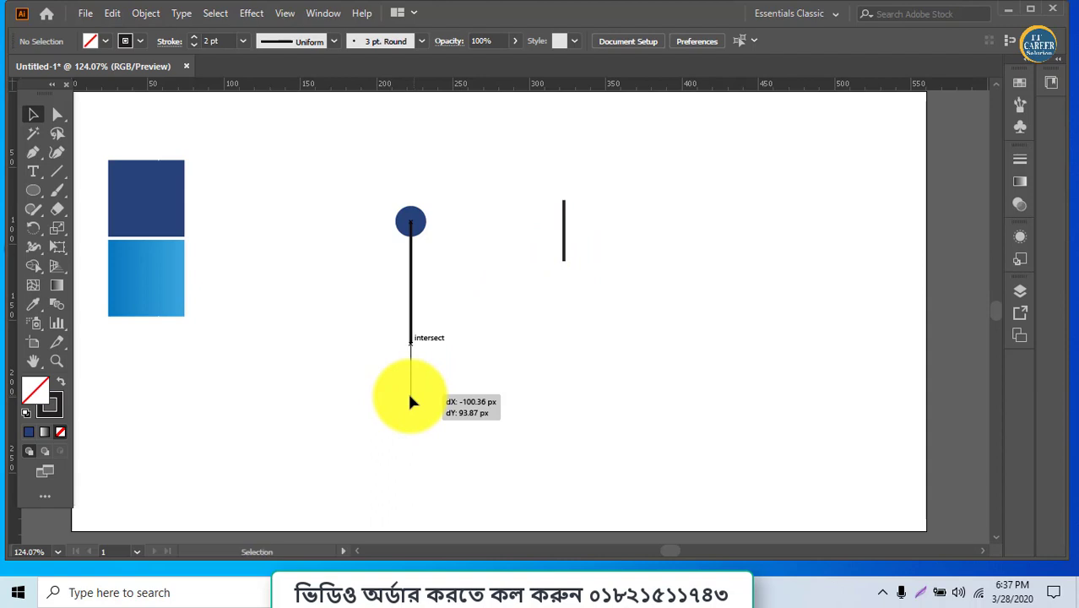
left_click(488, 400)
left_click(412, 378)
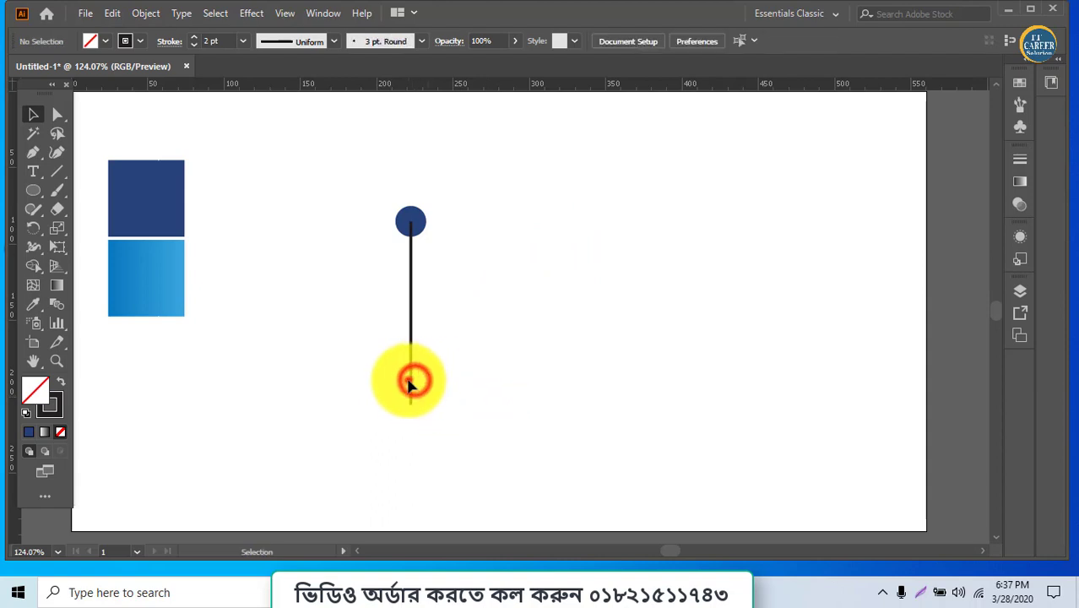
left_click(412, 311)
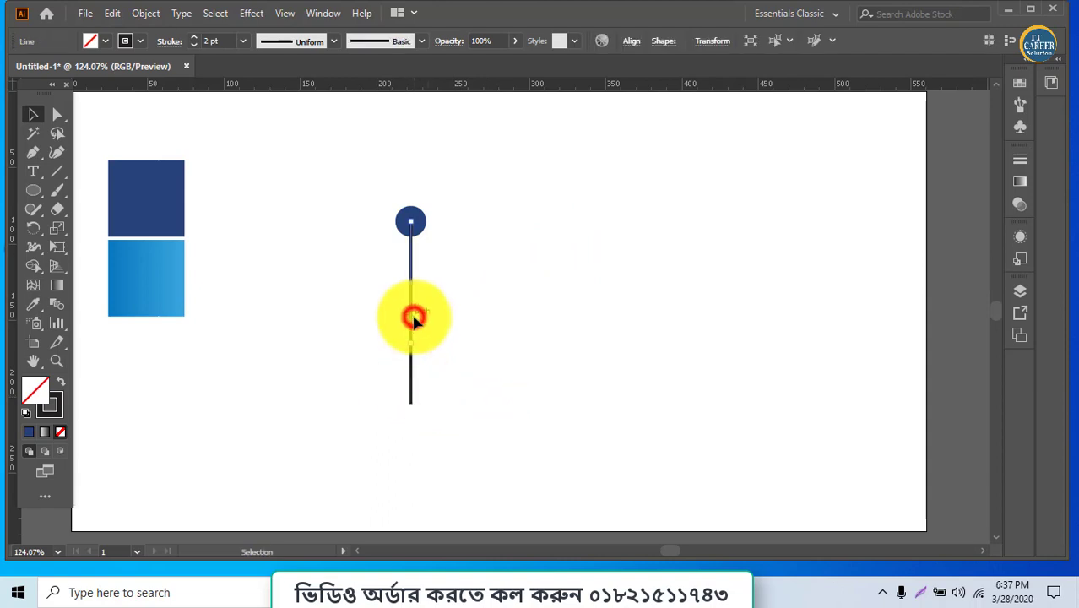
Zoom in and draw lines from the circle's left and right edges to the stem joint.
key("ctrl+equal")
key("ctrl+equal")
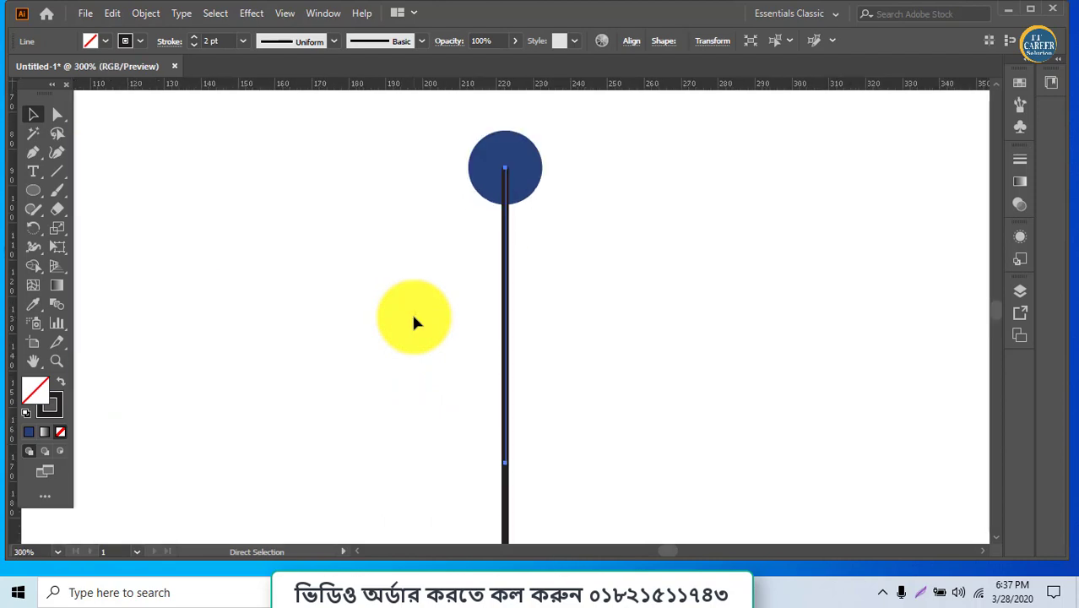
key("ctrl+equal")
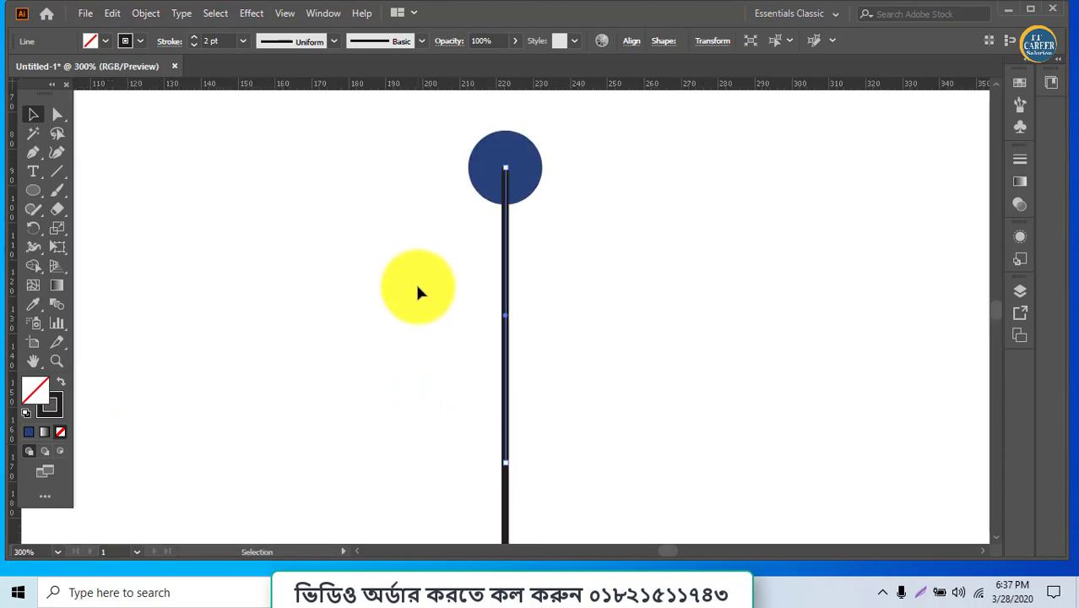
left_click(56, 172)
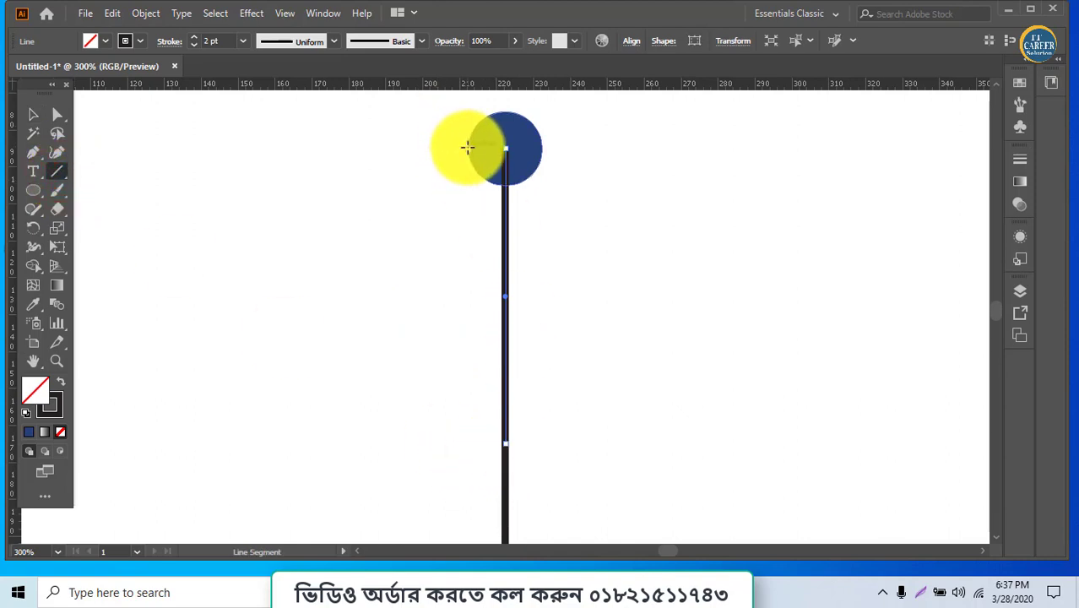
left_click_drag(467, 147, 504, 442)
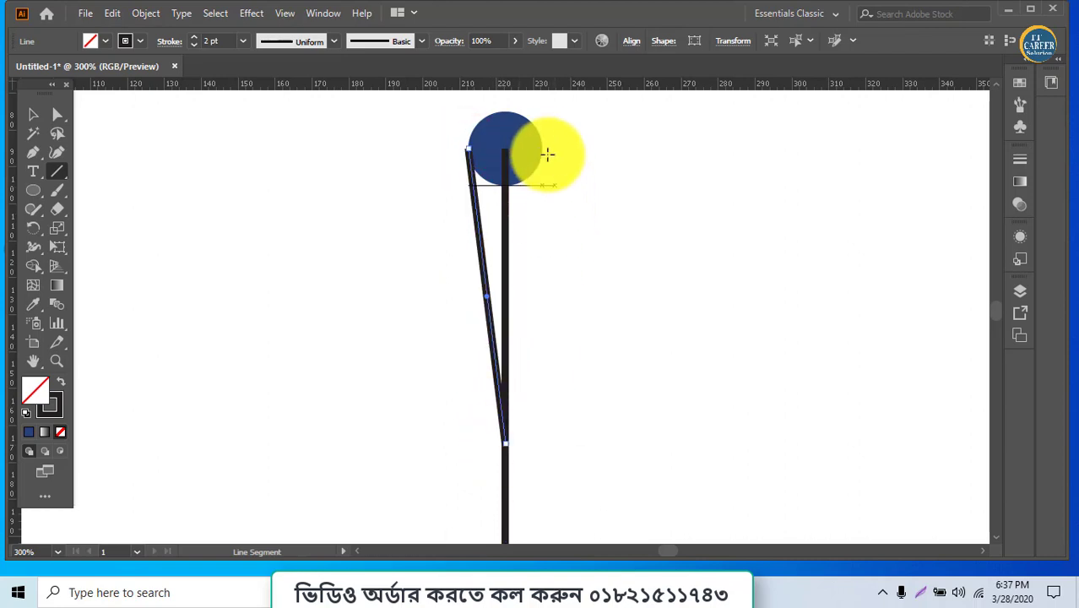
left_click_drag(542, 150, 506, 442)
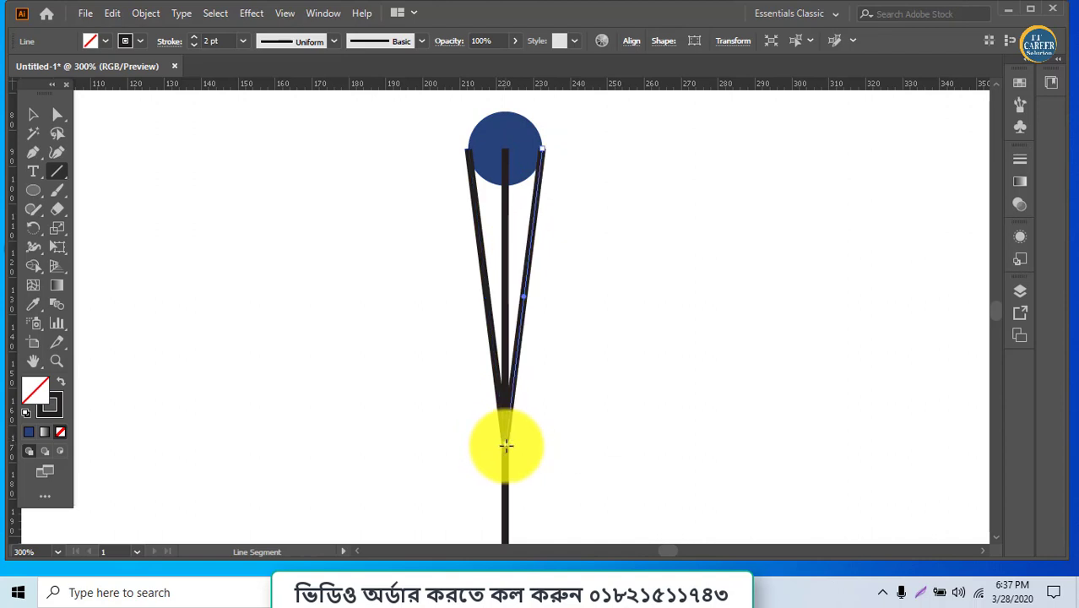
left_click(33, 114)
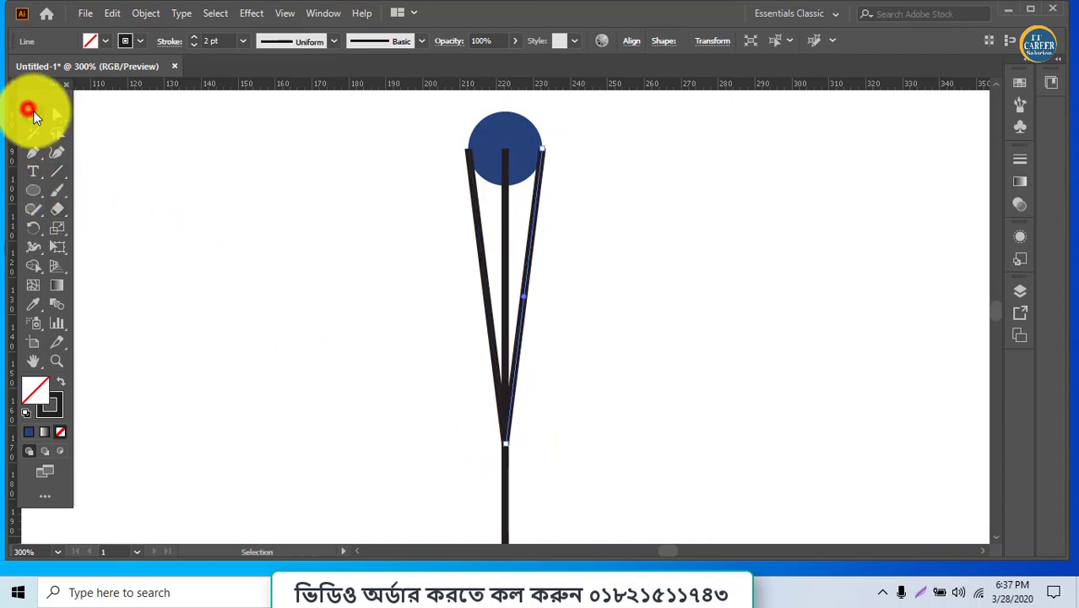
Delete the tall middle line inside the V.
left_click(368, 271)
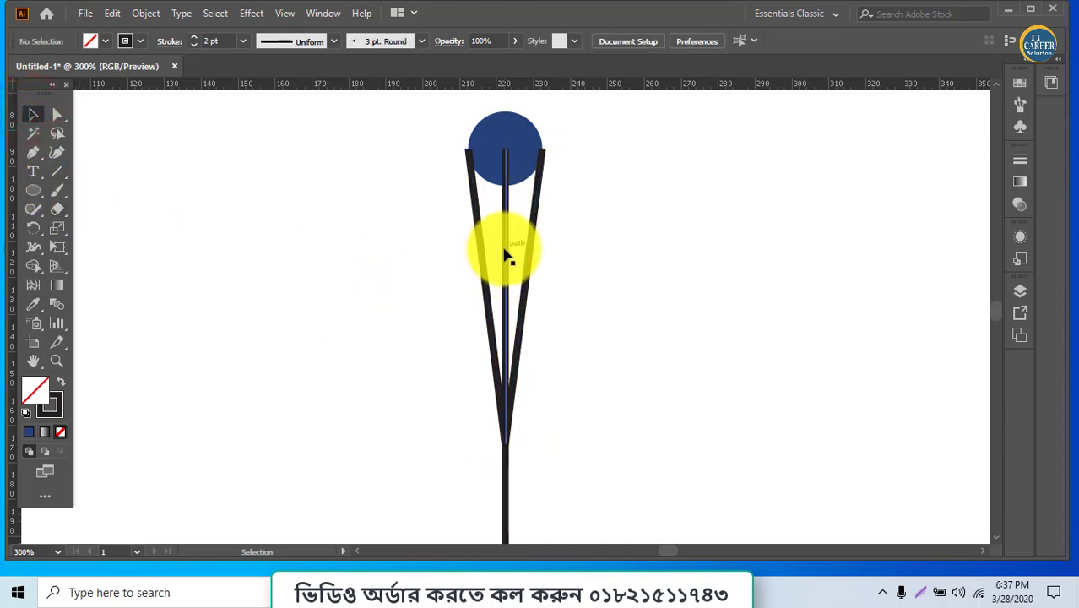
left_click(379, 226)
left_click(505, 240)
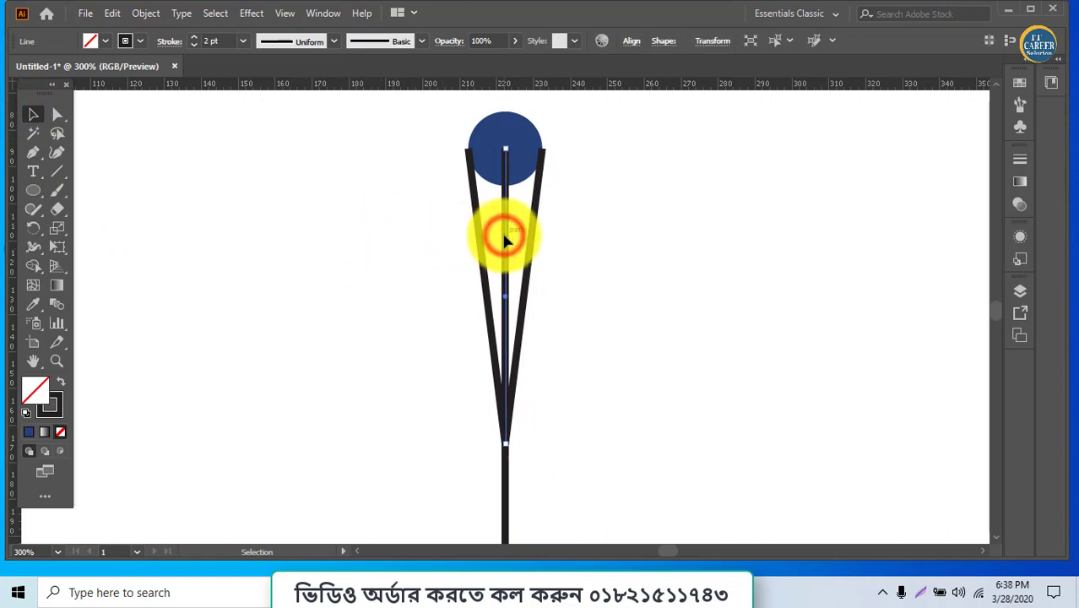
key("Delete")
Join the two slanted V lines into one path.
left_click_drag(441, 254, 610, 291)
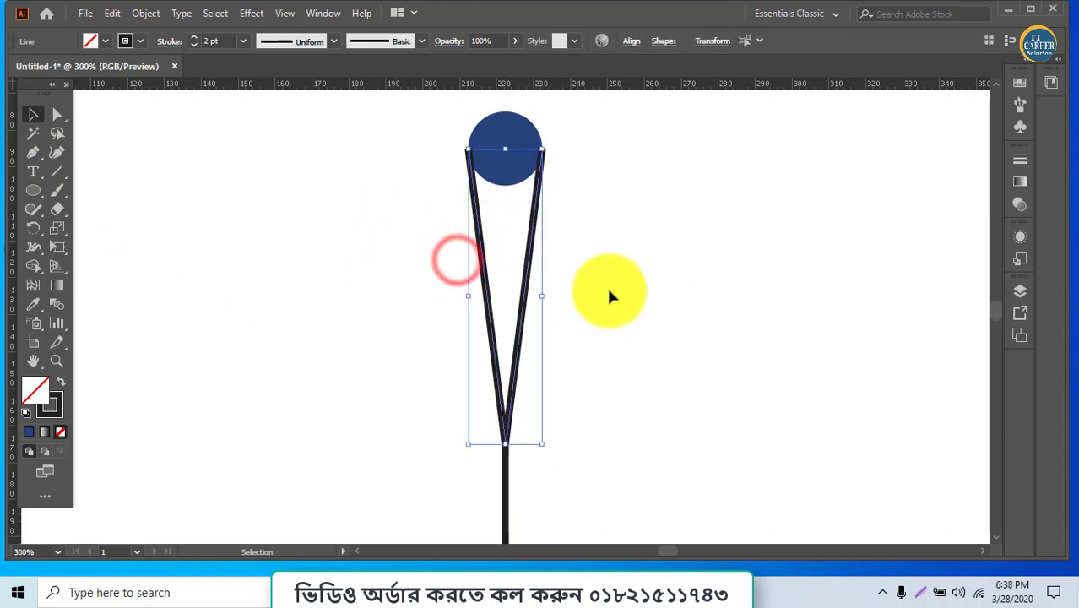
right_click(545, 285)
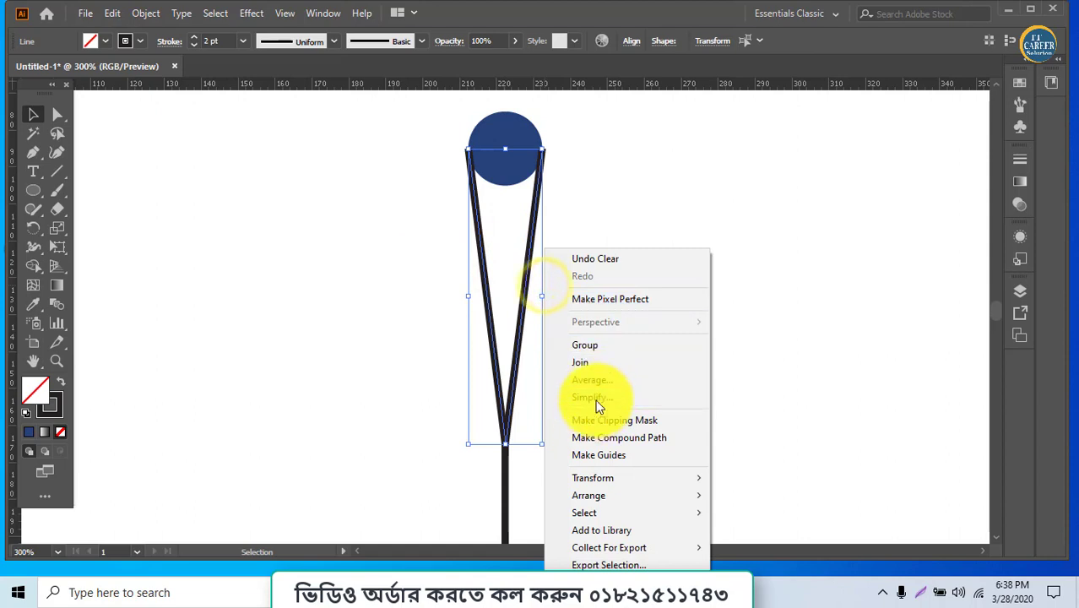
left_click(595, 362)
left_click(604, 370)
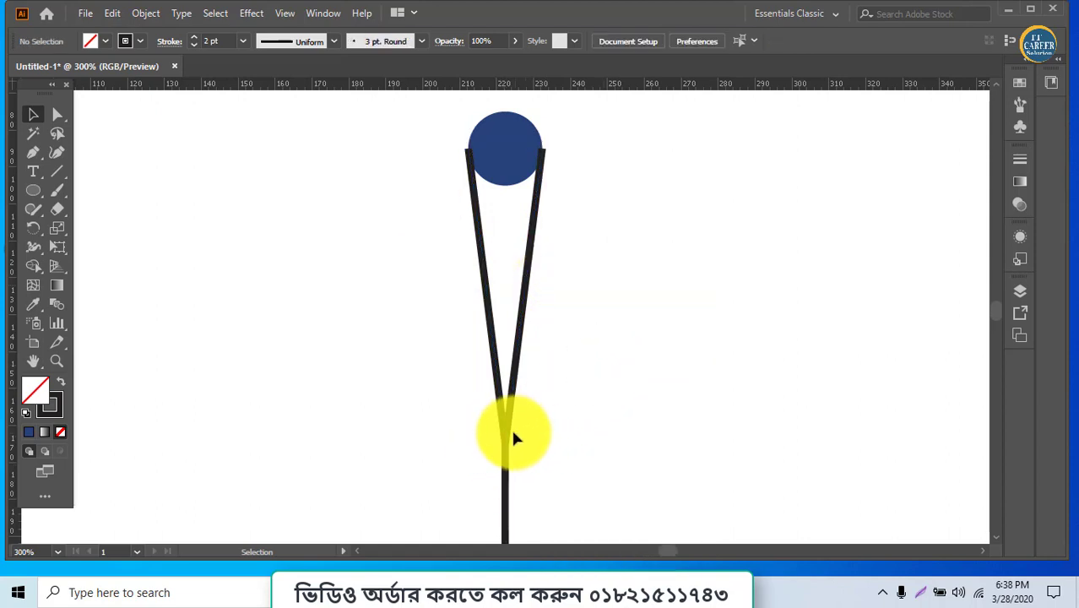
Arrange the navy circle with Bring to Front so it covers the V's tops.
left_click(505, 150)
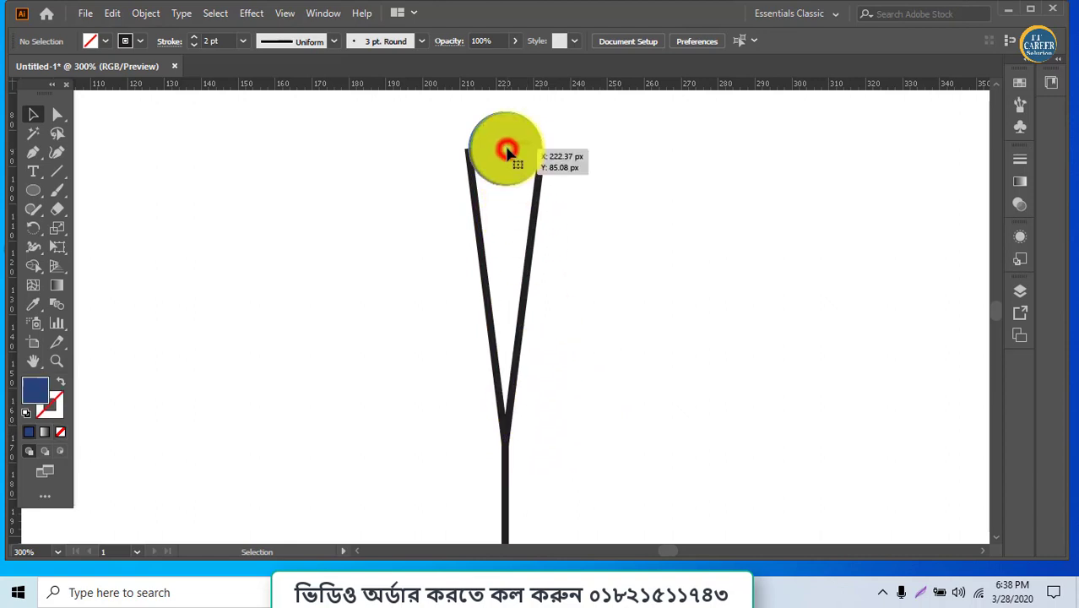
right_click(506, 151)
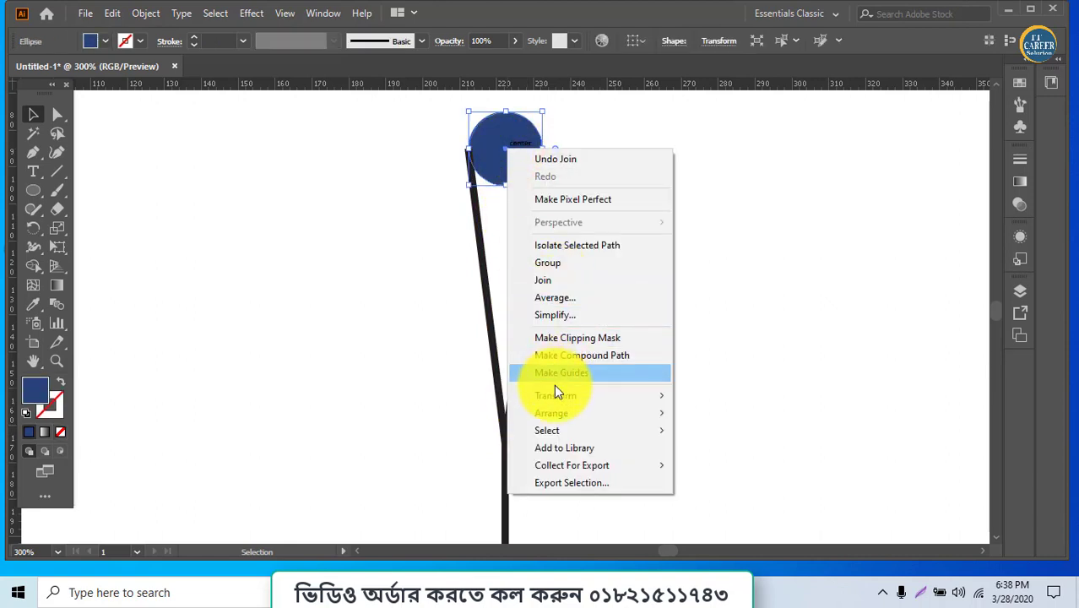
left_click(554, 412)
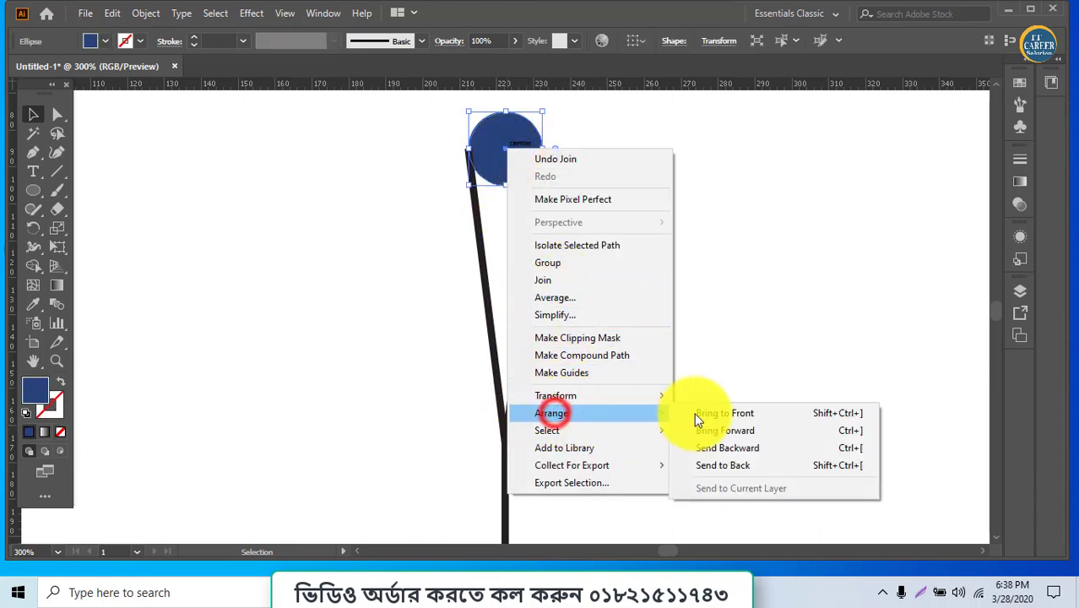
left_click(743, 413)
left_click(620, 287)
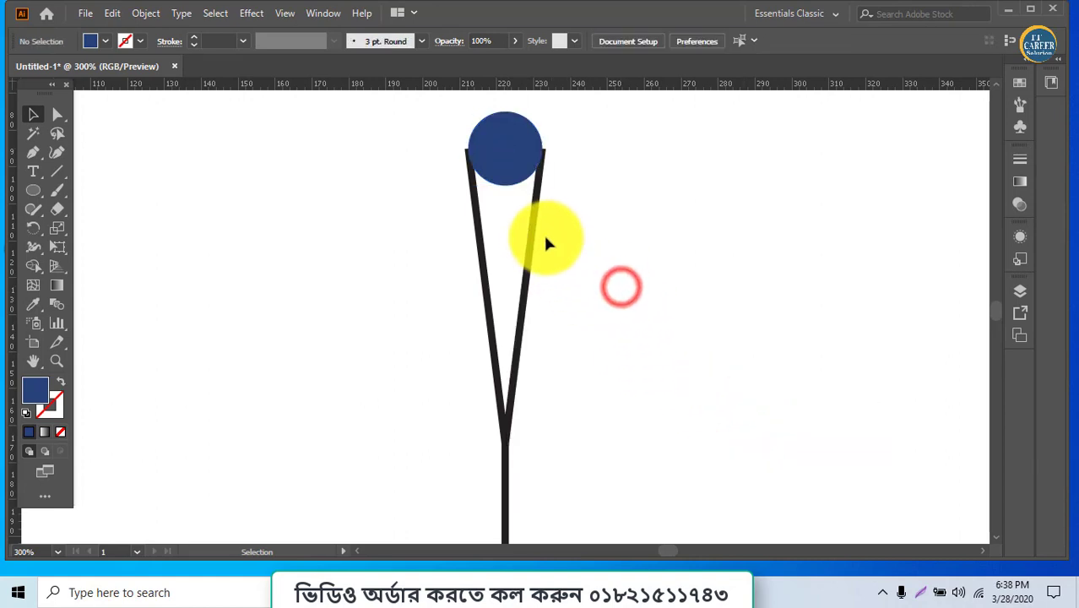
Check the selection of the circle and the joined V path.
left_click(520, 165)
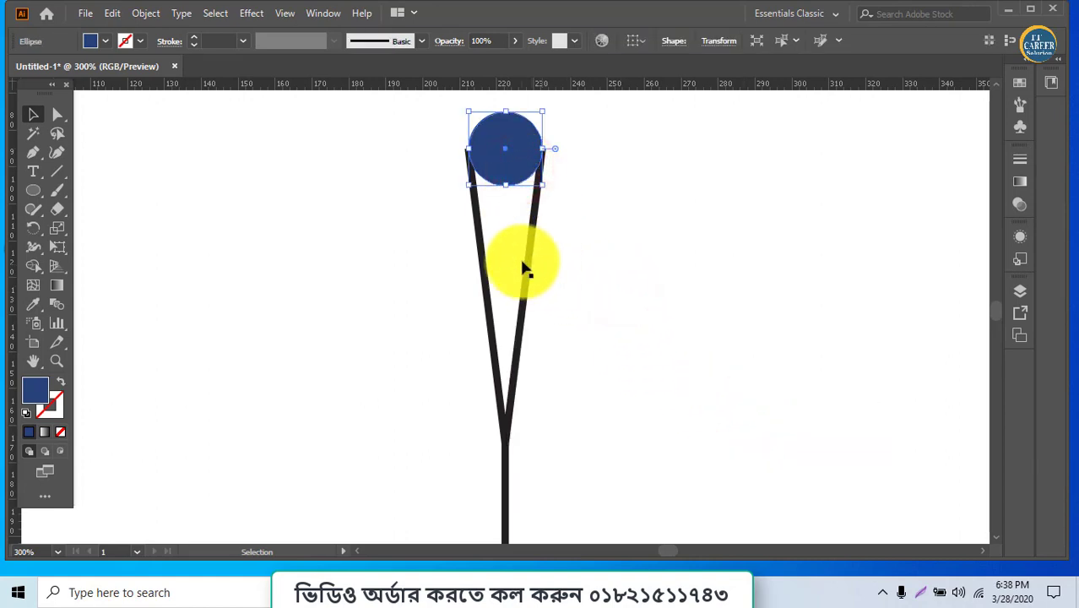
left_click_drag(453, 267, 588, 160)
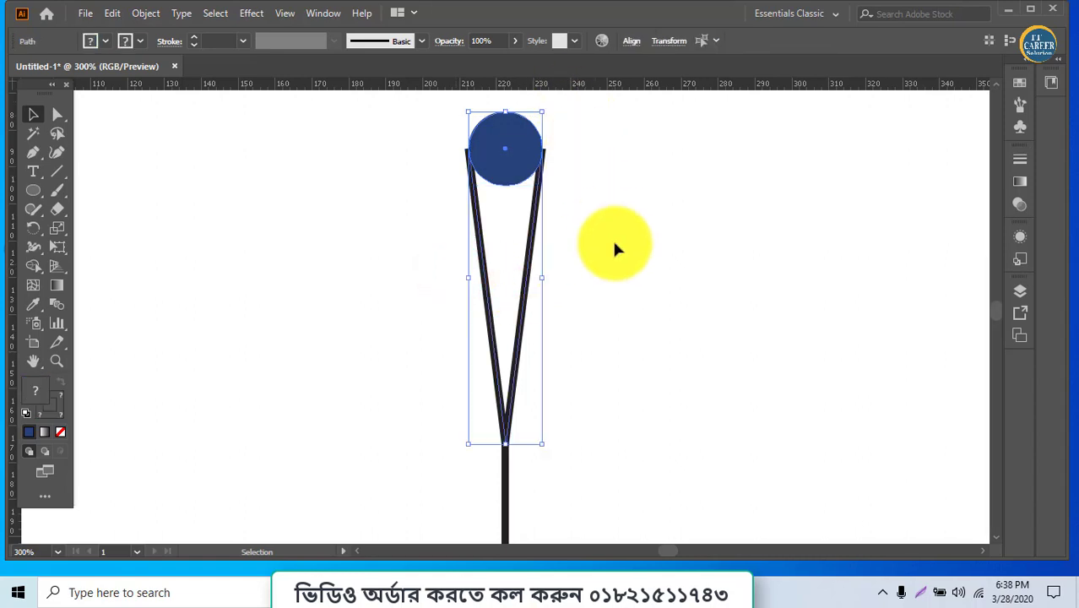
left_click(602, 278)
left_click(470, 277)
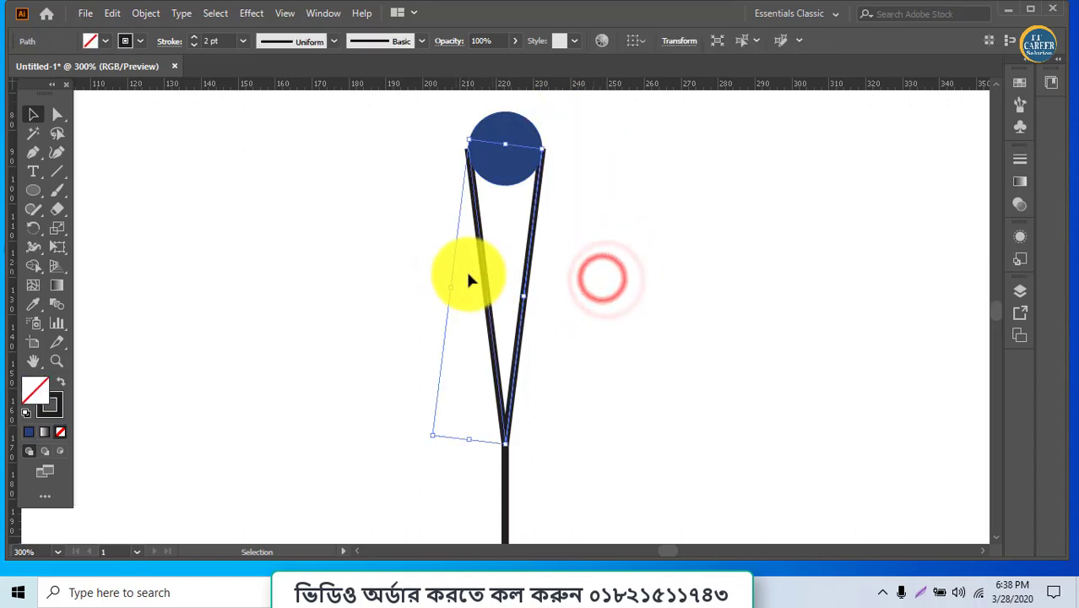
scroll(490, 337, "down", 3)
left_click(498, 418)
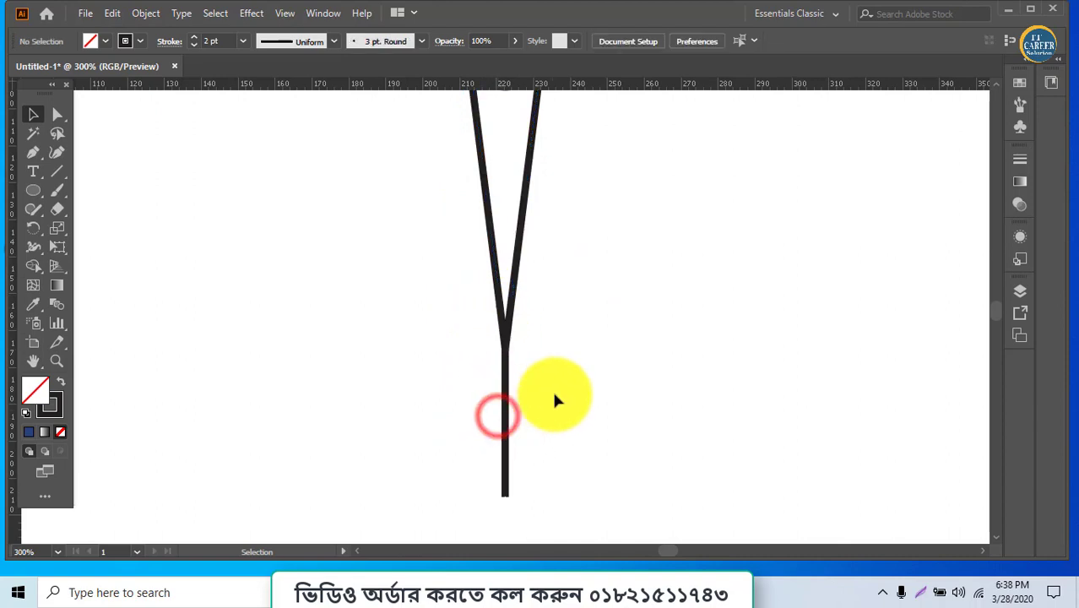
scroll(551, 386, "up", 1)
scroll(550, 386, "up", 2)
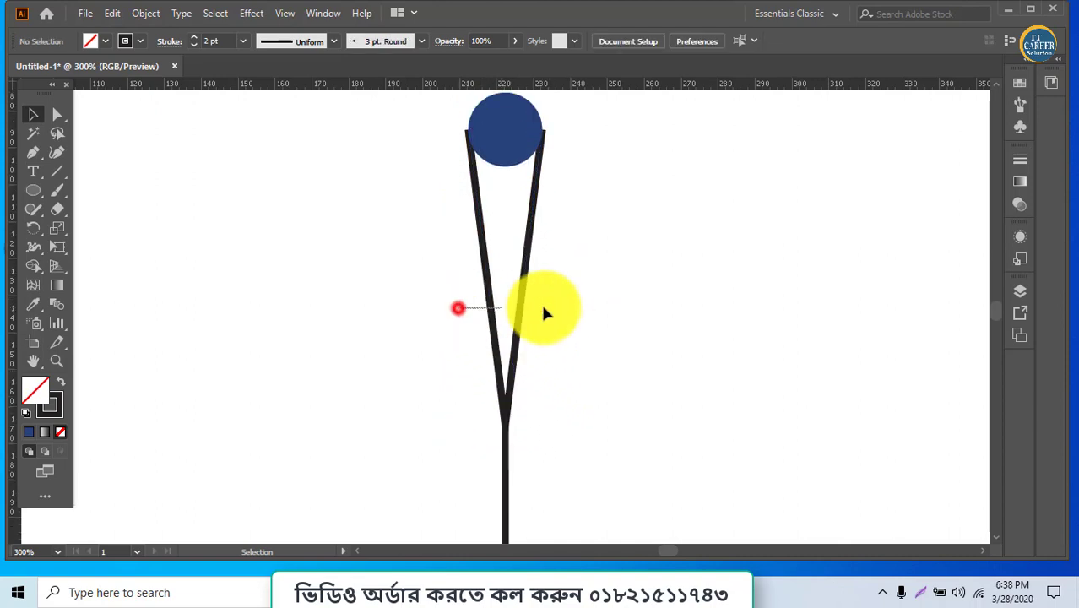
left_click(540, 301)
Fill the V cone with the lower rectangle's blue gradient using the Eyedropper.
key("ctrl+minus")
key("ctrl+minus")
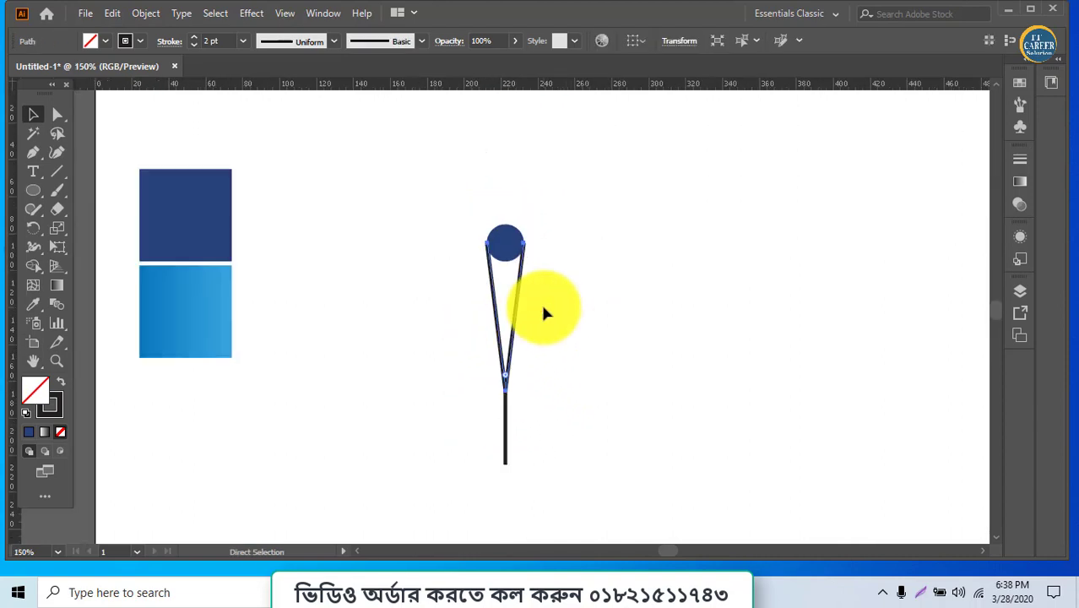
key("v")
left_click(33, 304)
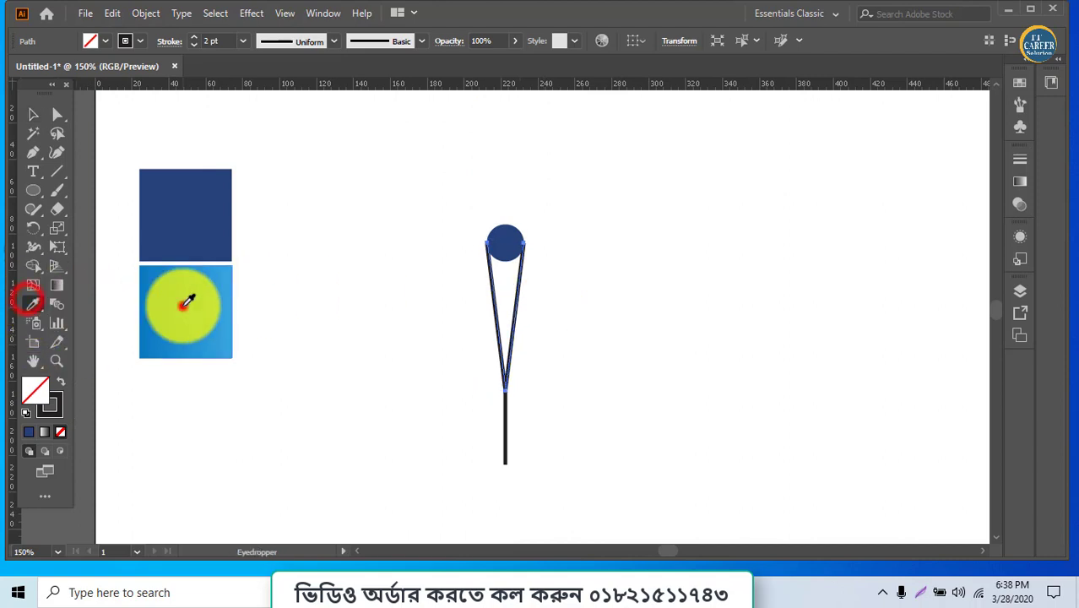
left_click(188, 300)
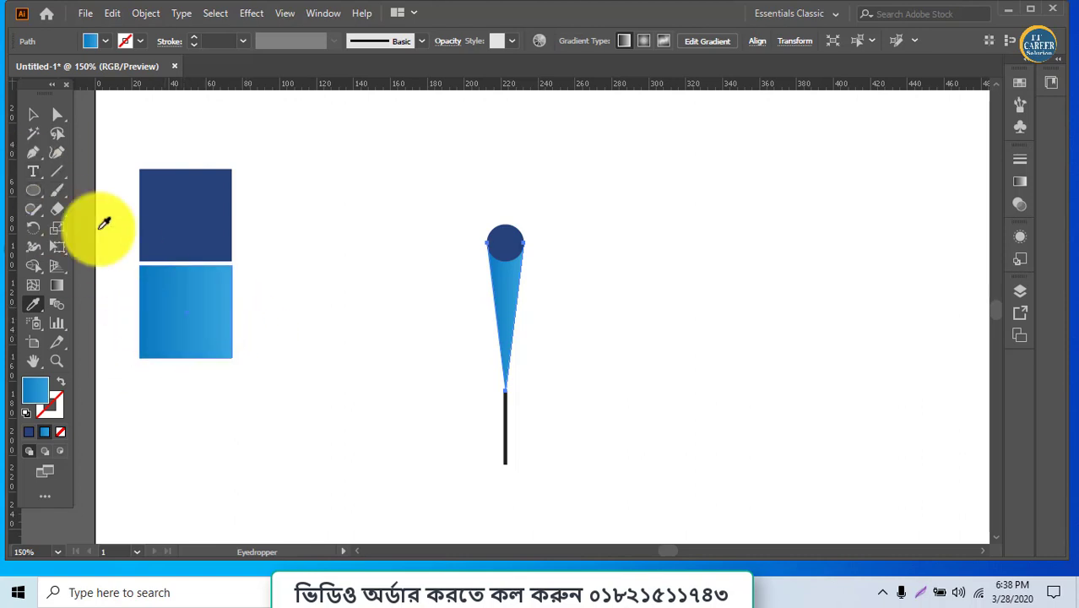
Group the navy circle tip and the gradient cone with Ctrl+G.
left_click(32, 115)
left_click(320, 251)
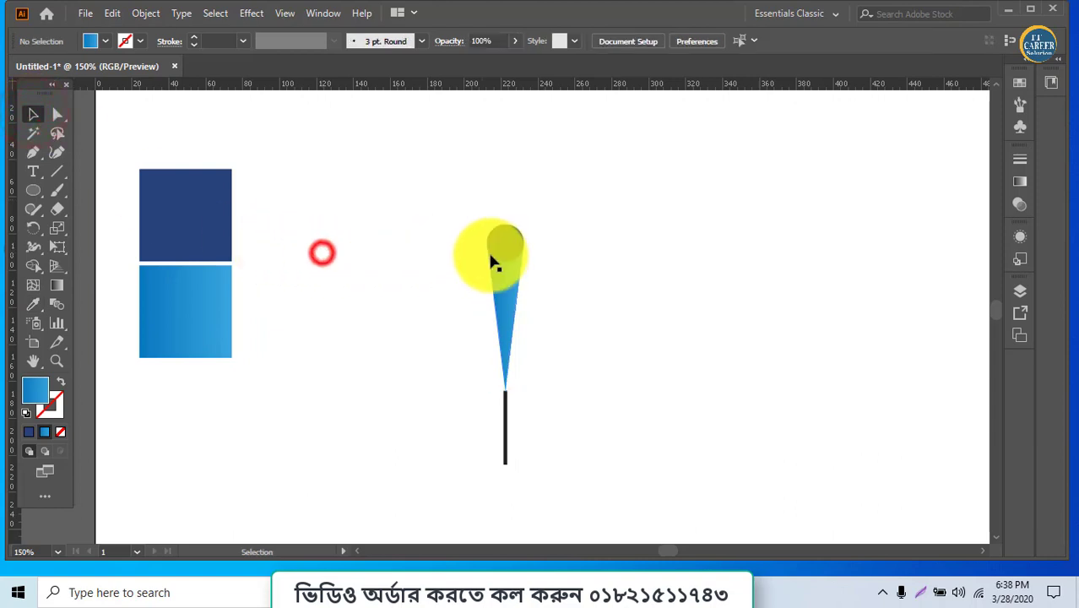
left_click(500, 251)
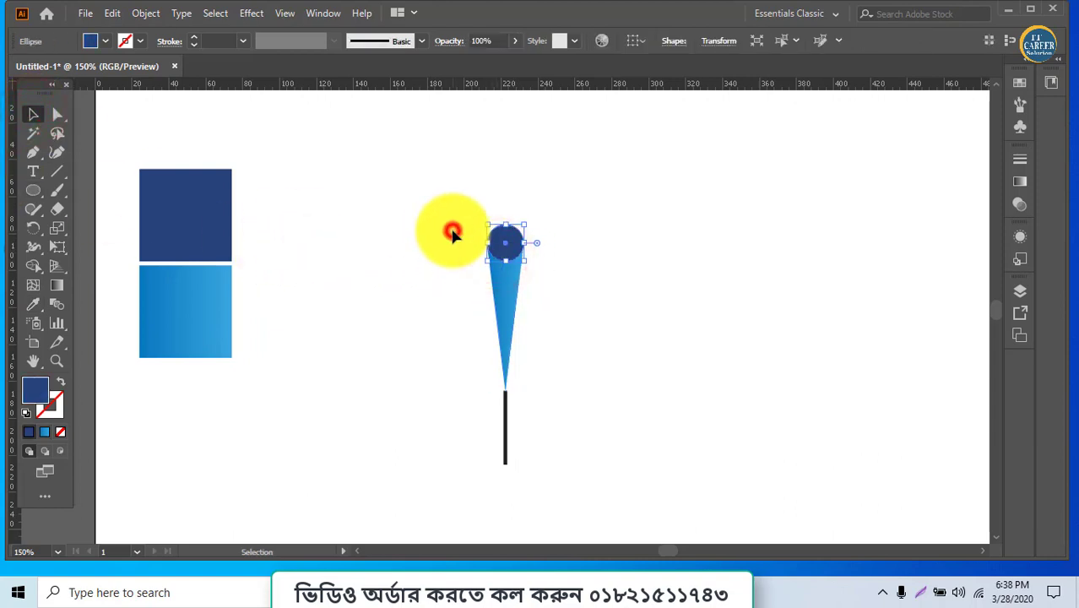
left_click_drag(454, 234, 521, 279)
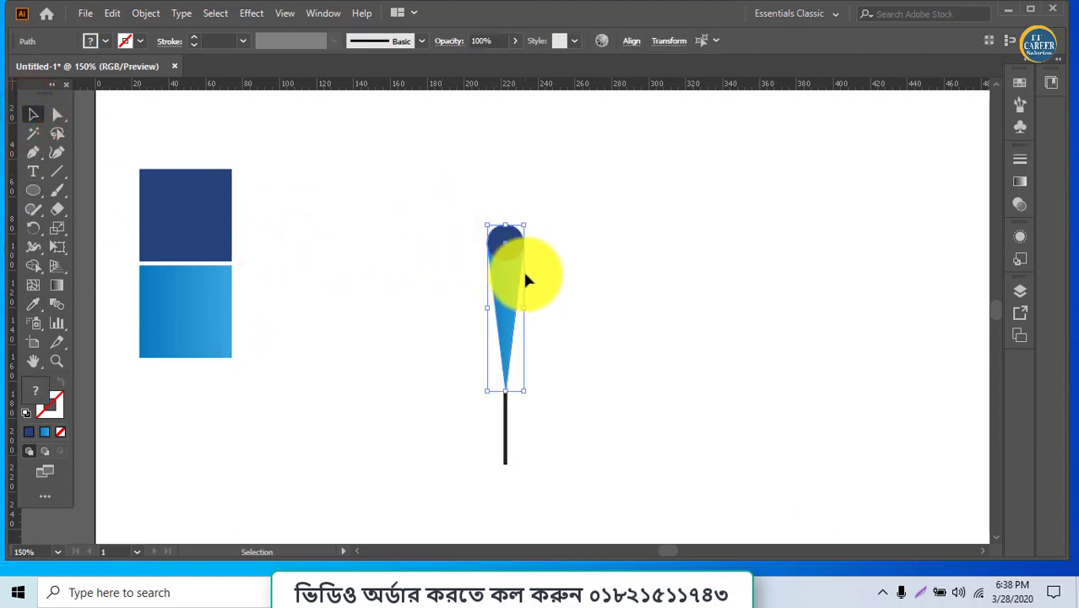
key("ctrl+g")
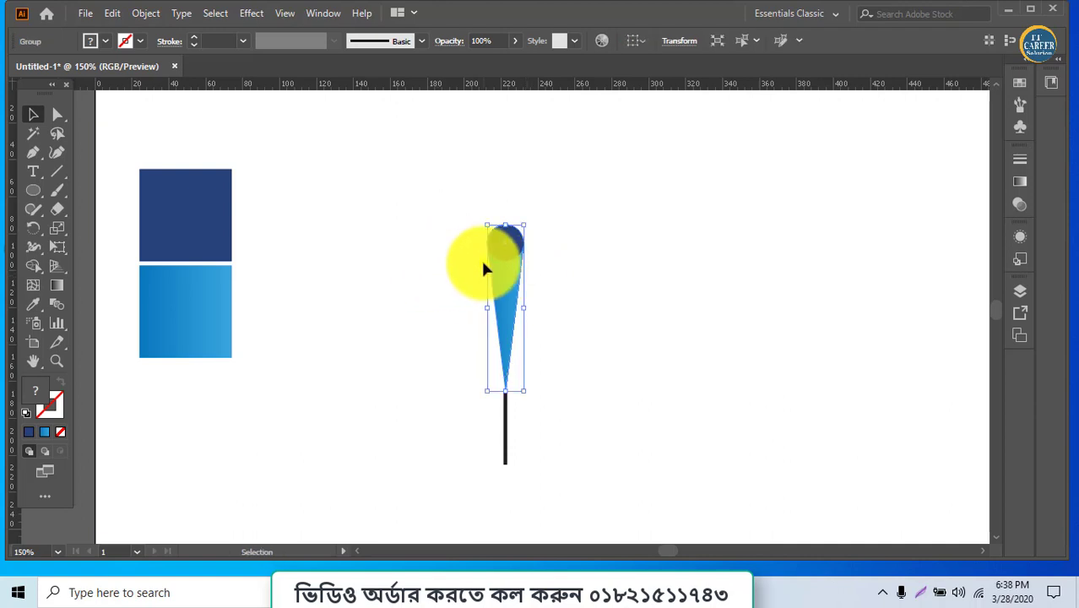
right_click(484, 269)
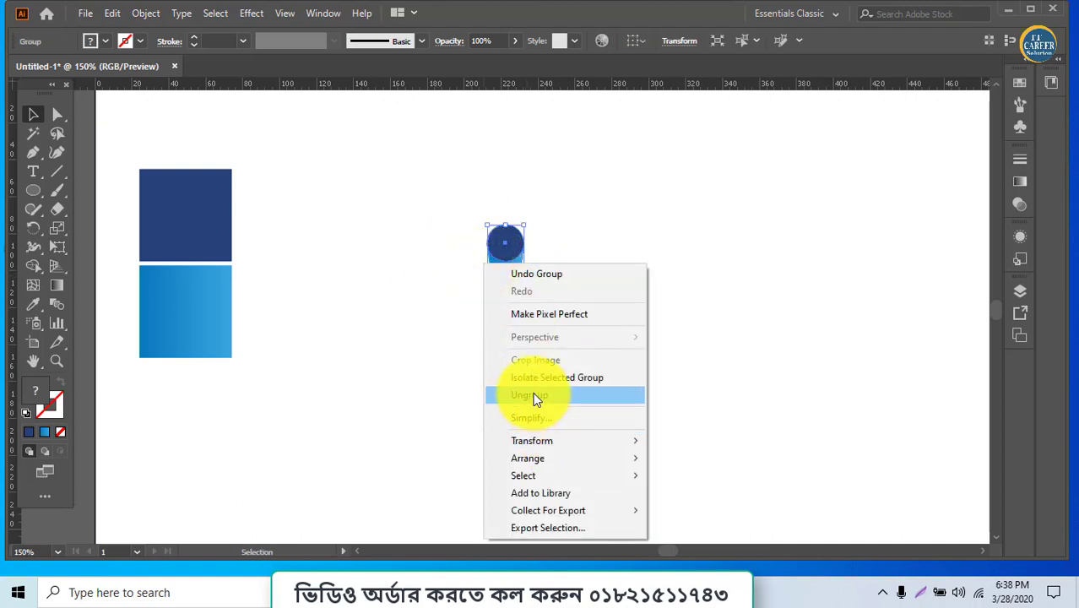
left_click(363, 270)
scroll(376, 268, "down", 2)
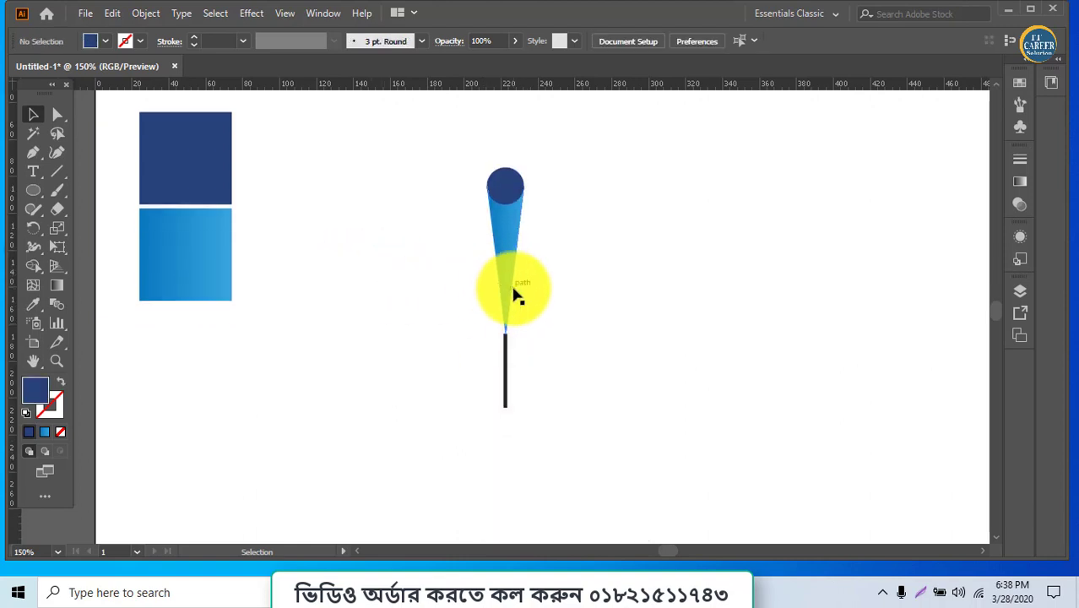
left_click(432, 171)
left_click_drag(432, 171, 559, 265)
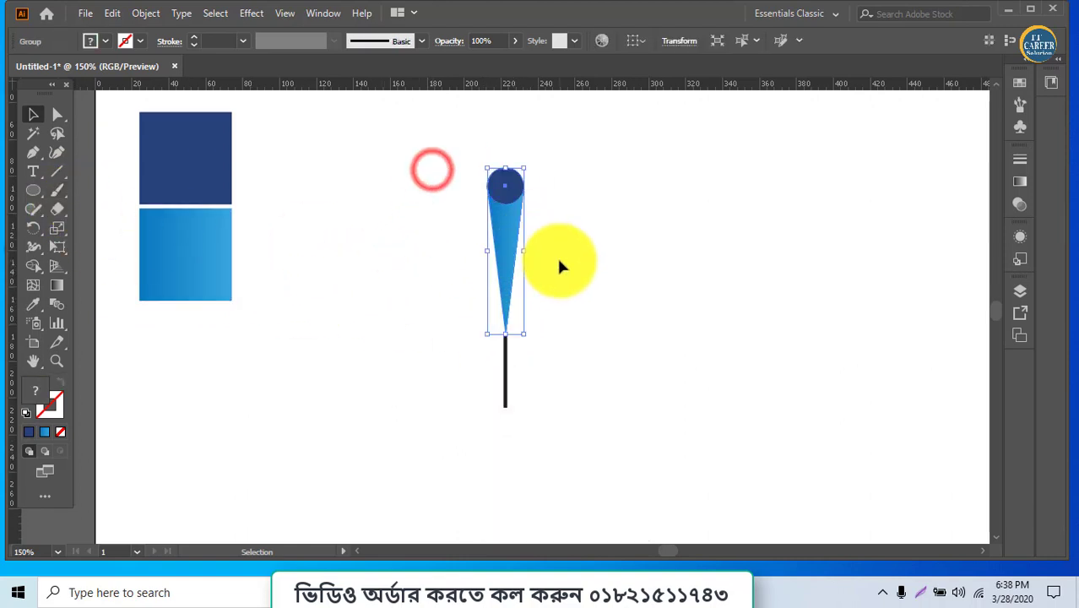
left_click(34, 227)
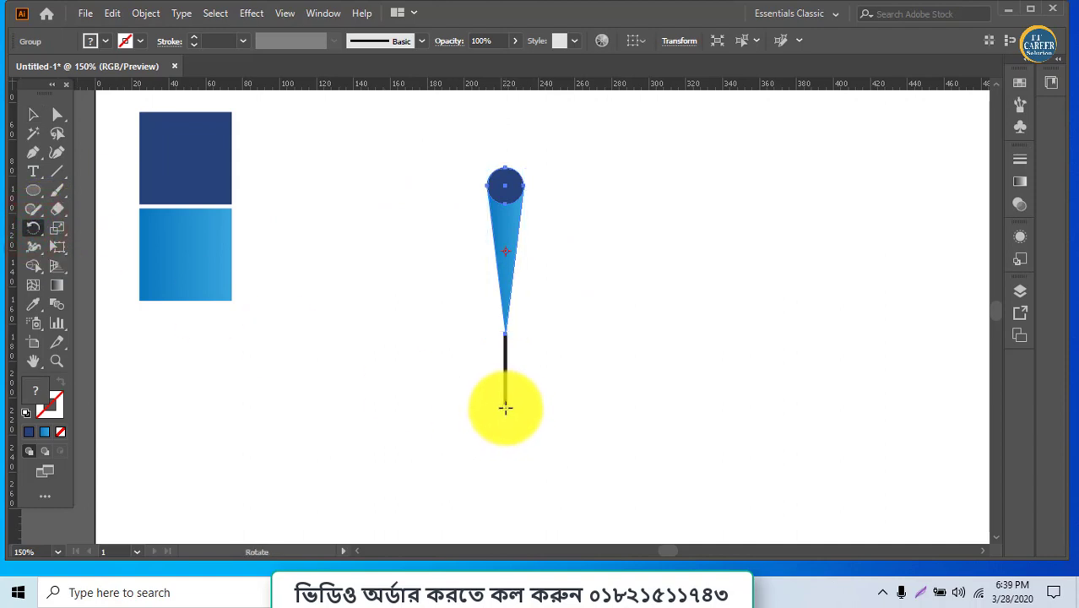
left_click(505, 407)
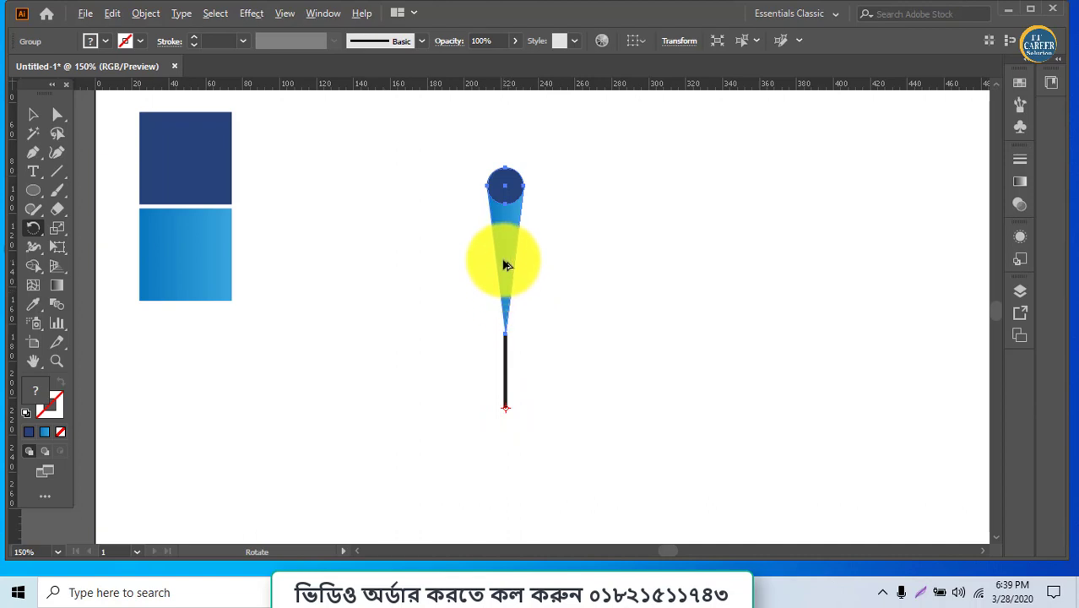
left_click_drag(503, 263, 473, 270)
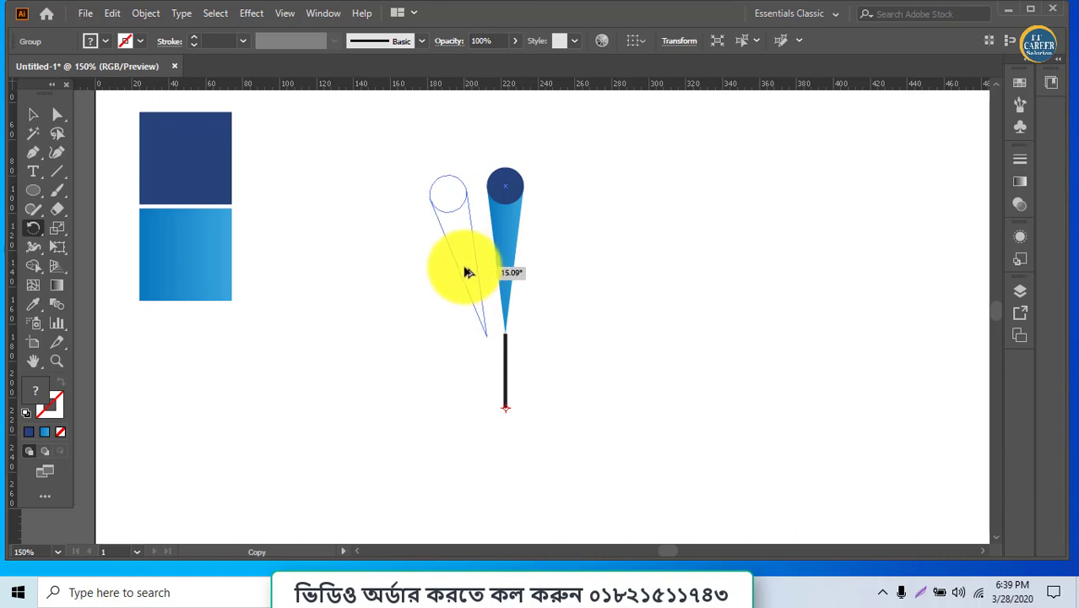
left_click_drag(468, 271, 465, 269)
key("ctrl")
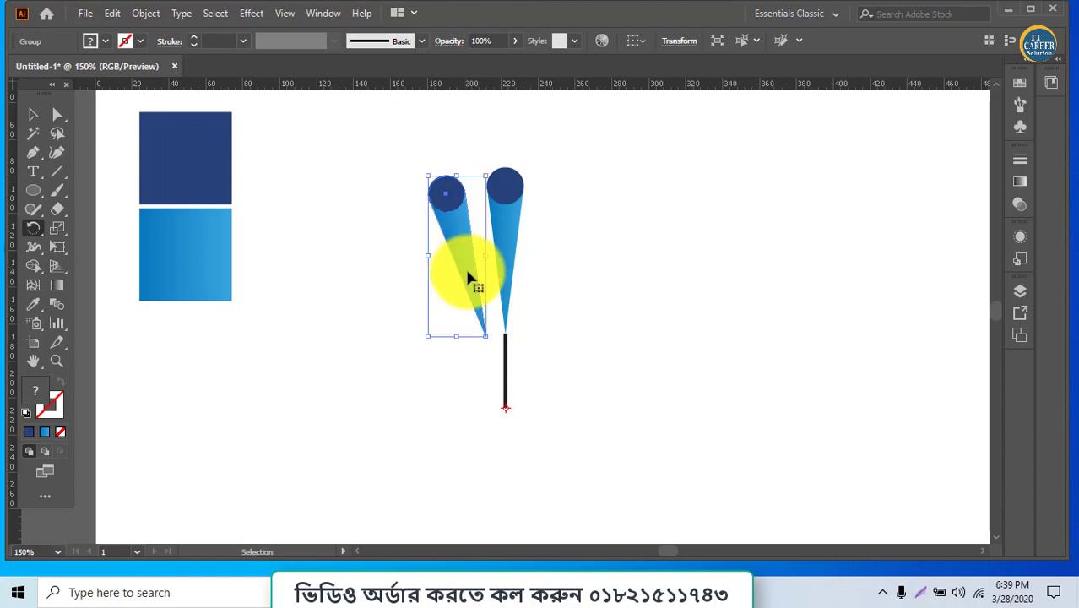
key("ctrl+d")
key("ctrl+d")
key("ctrl+d")
key("ctrl+d")
key("ctrl+d")
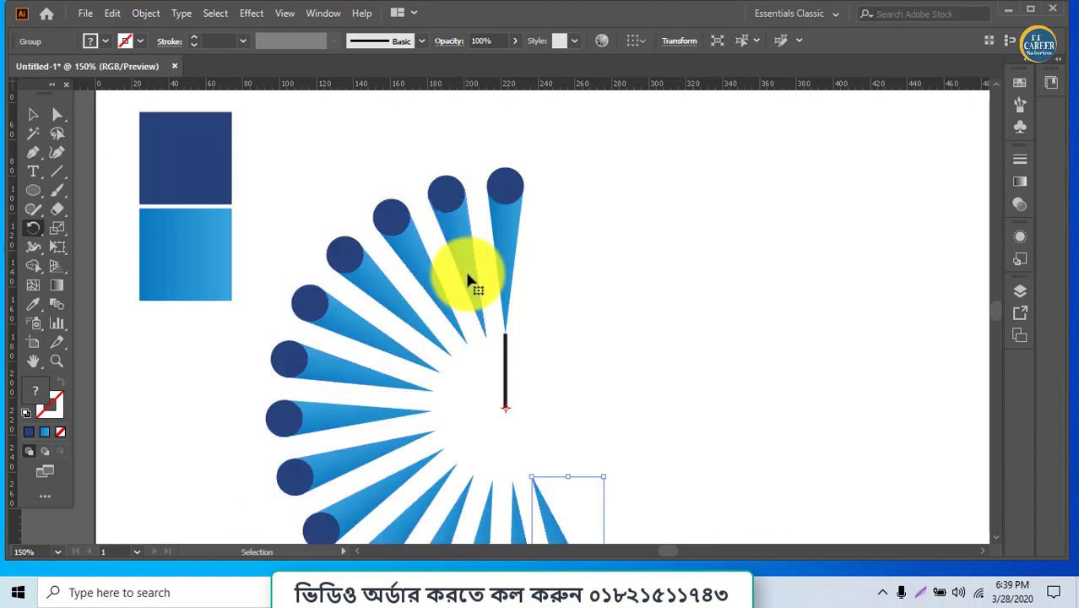
key("ctrl+d")
key("ctrl+d")
key("ctrl+d")
key("ctrl+d")
key("ctrl+d")
key("ctrl+d")
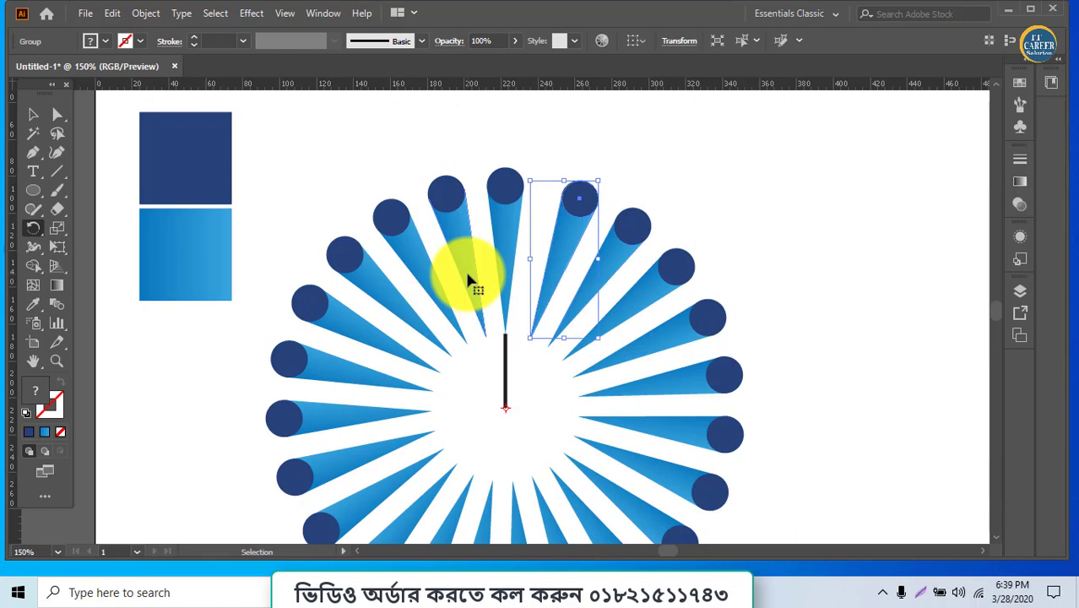
key("ctrl+d")
key("ctrl+z")
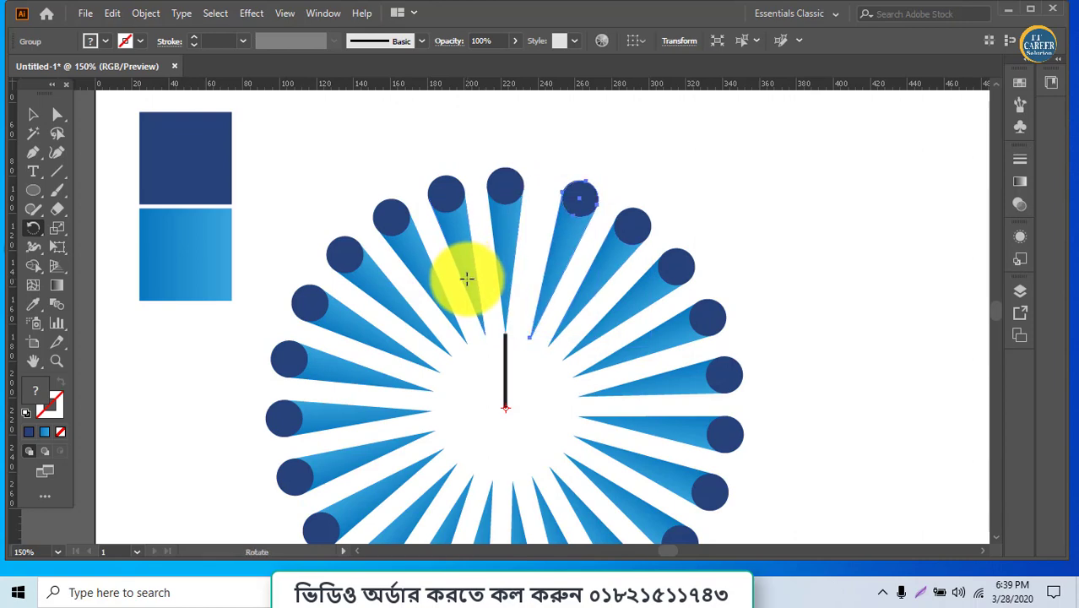
key("ctrl+z")
key("ctrl+z")
key("ctrl+z")
key("ctrl+z")
key("ctrl+z")
key("ctrl+z")
key("ctrl+z")
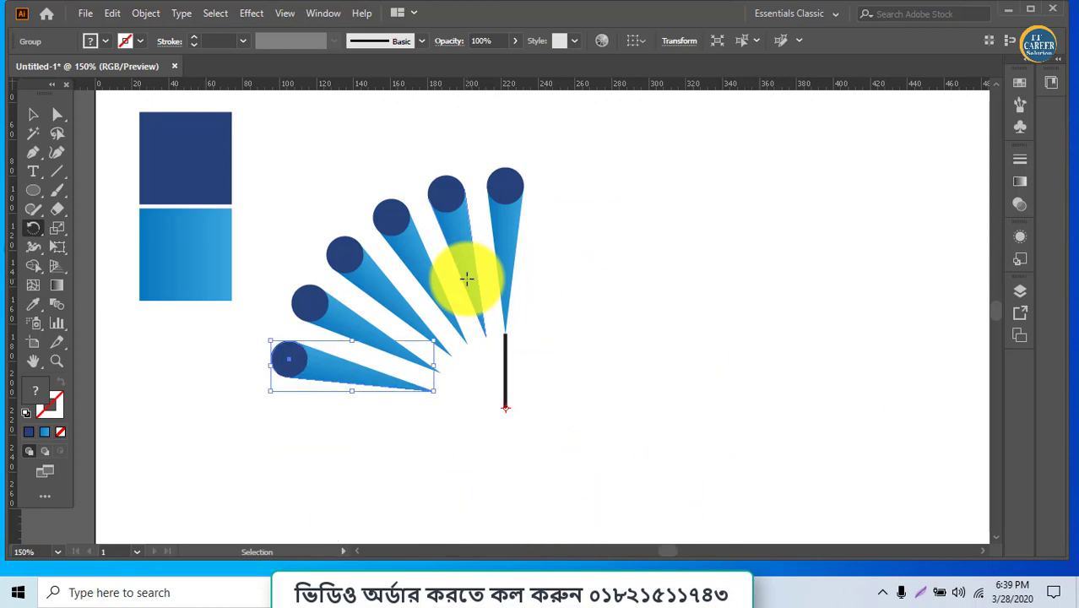
key("ctrl+z")
key("ctrl+z")
key("ctrl+z")
key("ctrl+z")
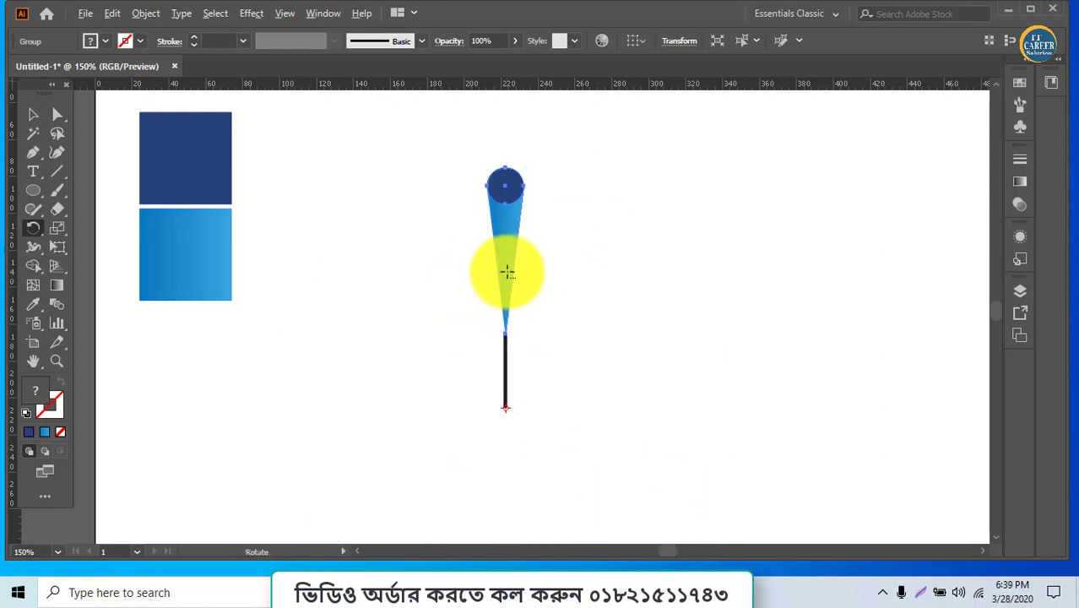
Rotate-copy the cone around the stem's bottom end, repeating with Ctrl+D to close the circle.
left_click(31, 113)
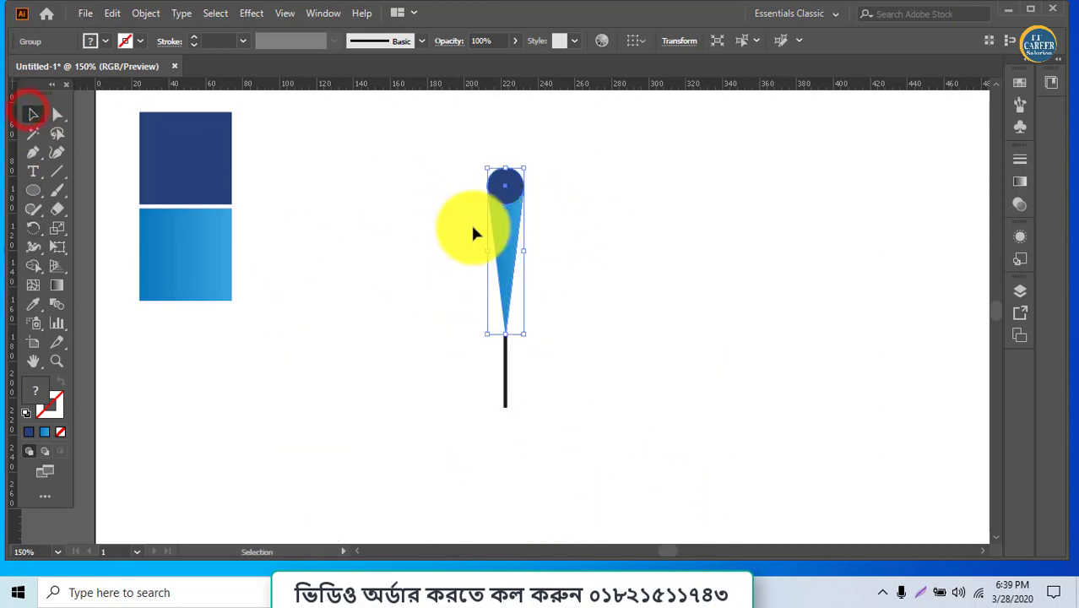
left_click_drag(505, 236, 470, 246)
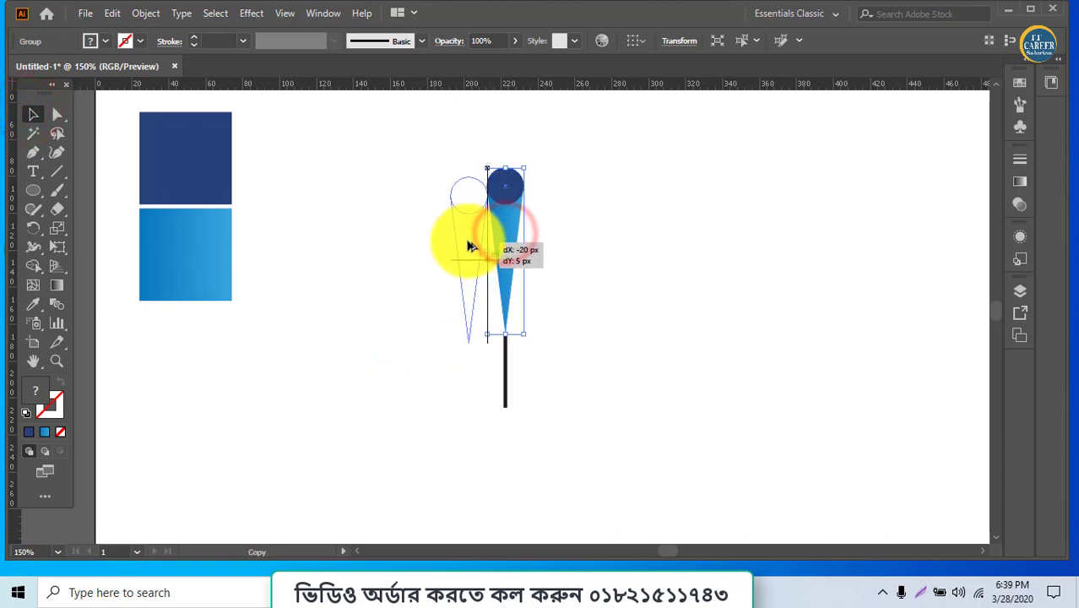
key("ctrl+z")
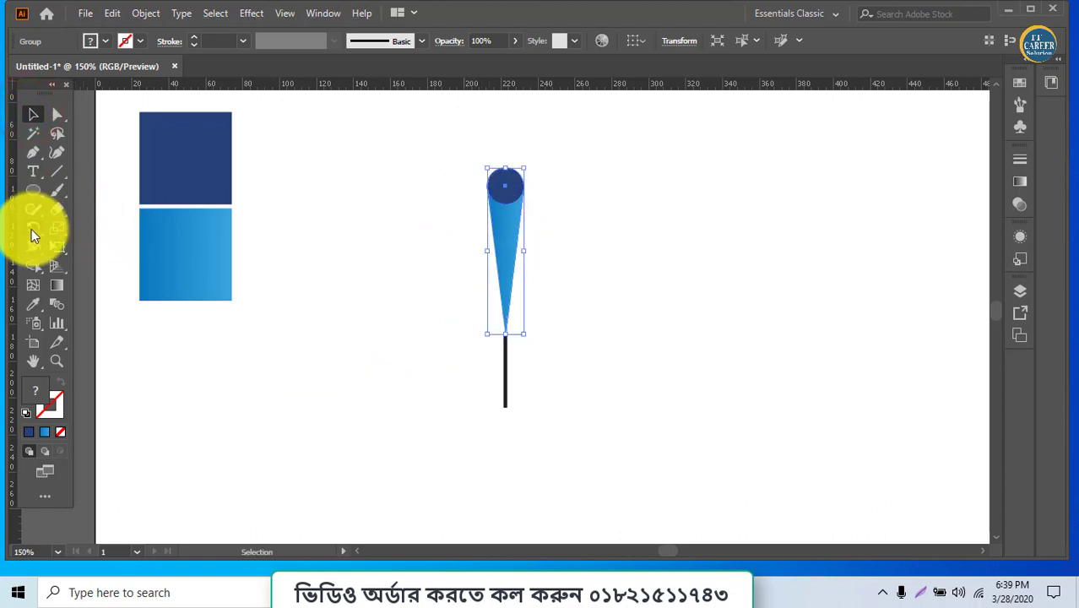
left_click(33, 227)
left_click(505, 407)
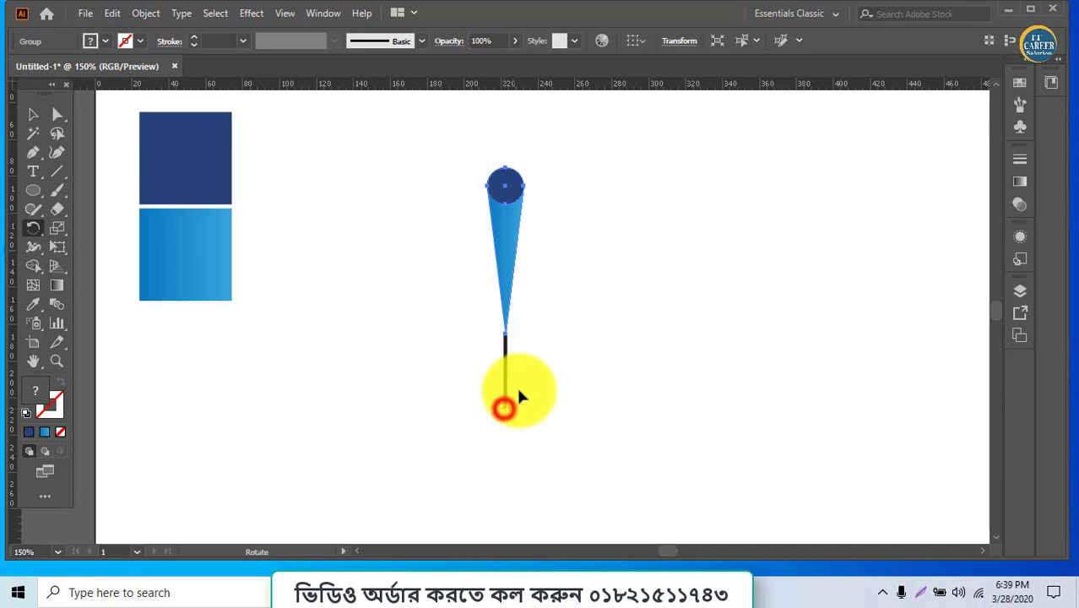
left_click_drag(505, 271, 484, 279)
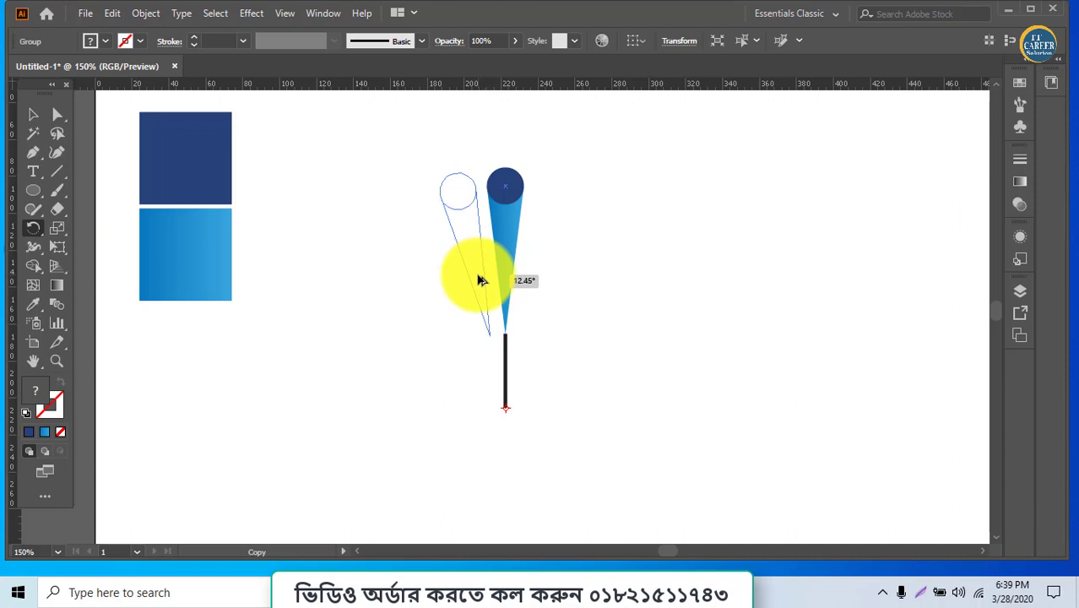
left_click_drag(479, 279, 478, 280)
key("ctrl+d")
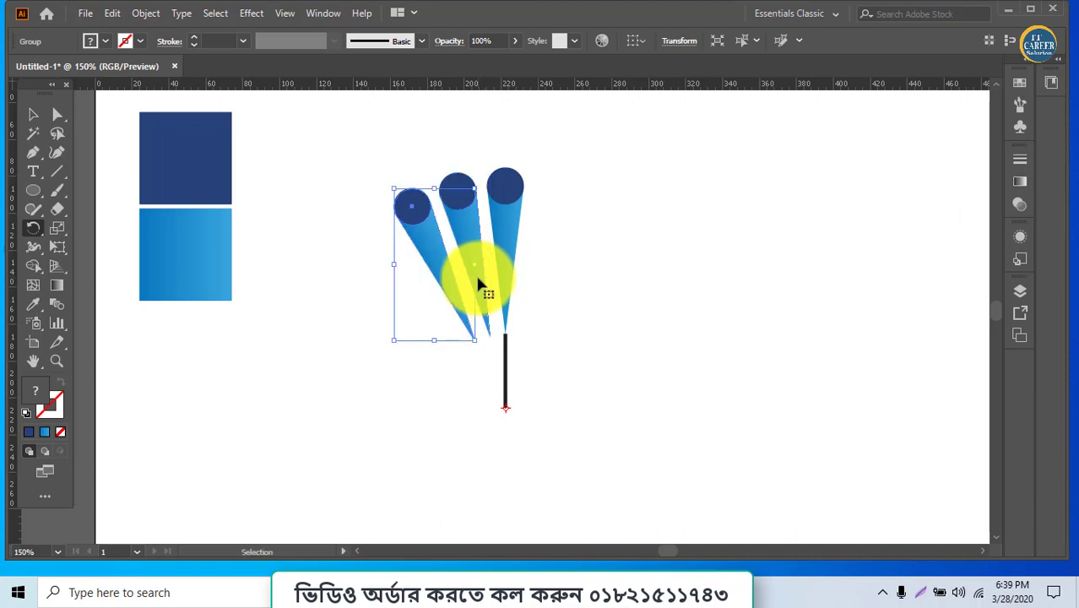
key("ctrl+d")
key("ctrl+d")
key("ctrl+d")
key("ctrl+d")
key("ctrl+d")
key("ctrl+d")
key("ctrl+d")
key("ctrl+d")
key("ctrl+d")
key("ctrl+d")
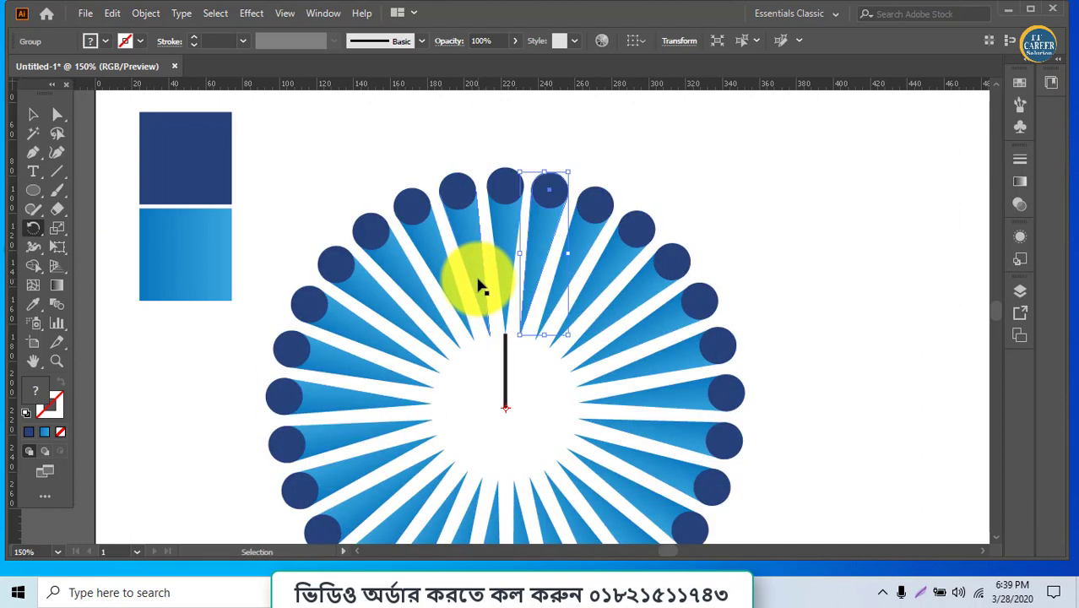
scroll(527, 346, "down", 1)
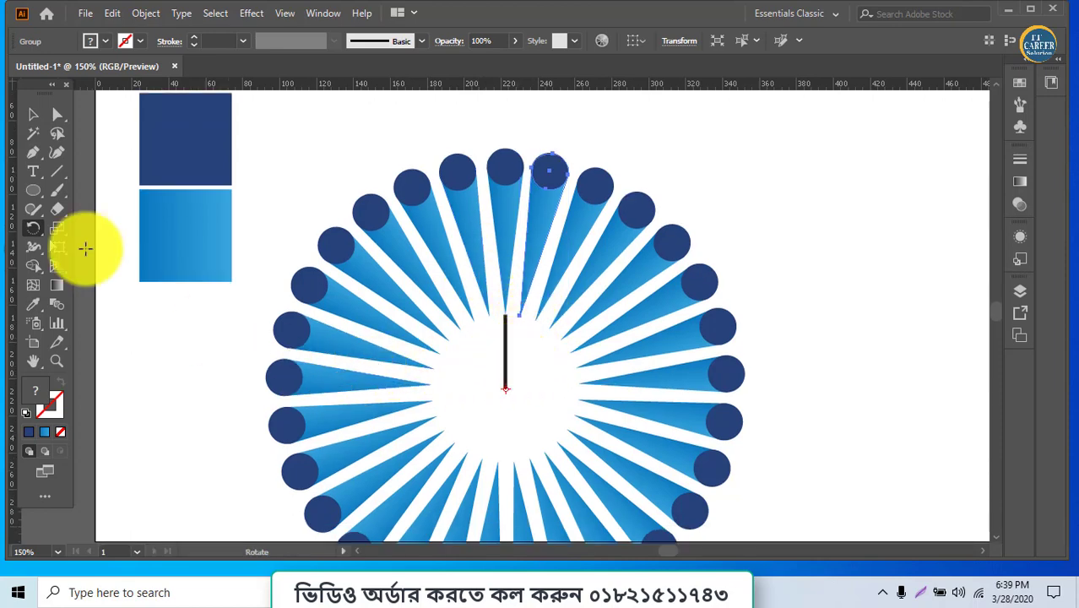
Select the vertical centre line of the burst and pick the Ellipse tool.
left_click(26, 121)
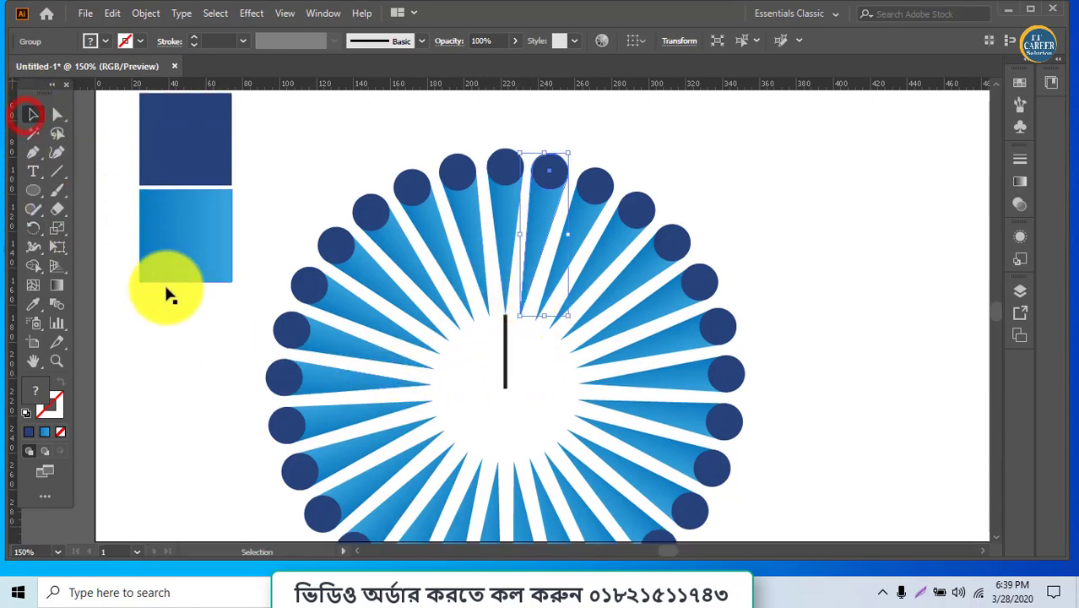
left_click(178, 336)
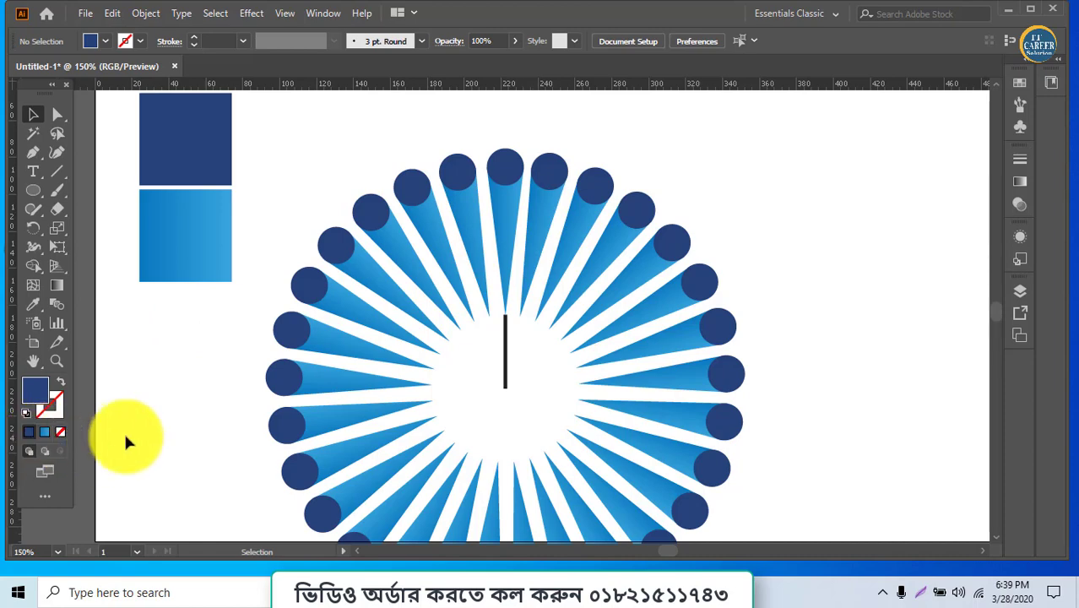
left_click(505, 385)
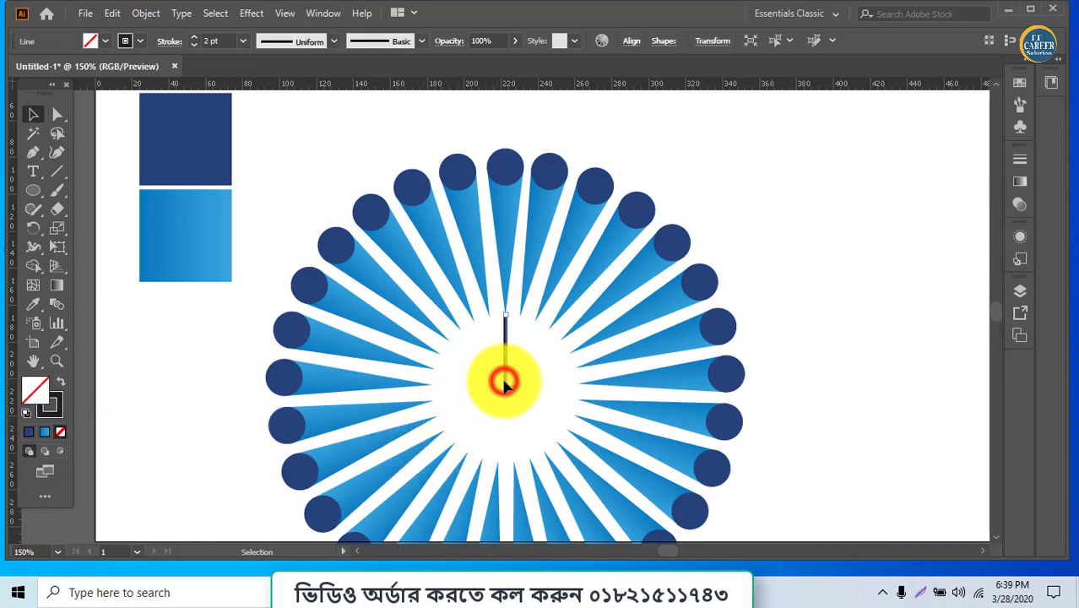
left_click(36, 193)
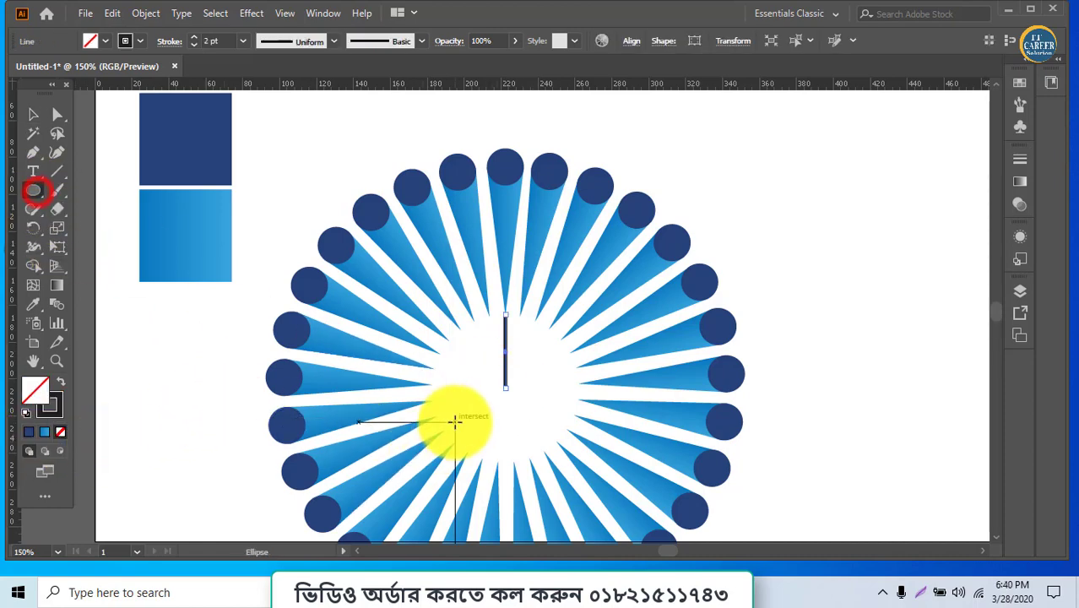
left_click(509, 399)
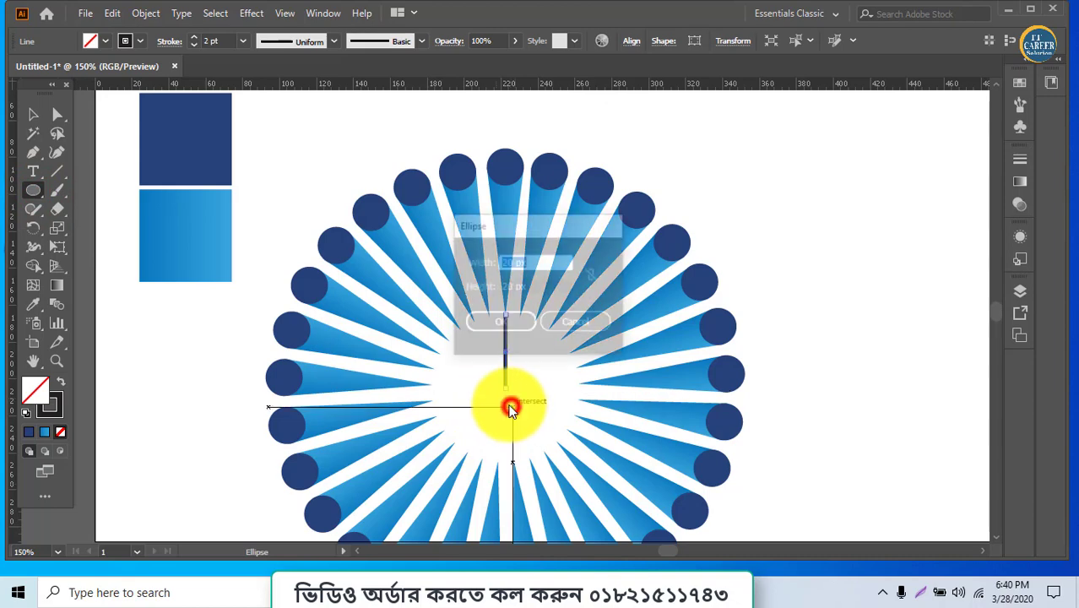
left_click(559, 325)
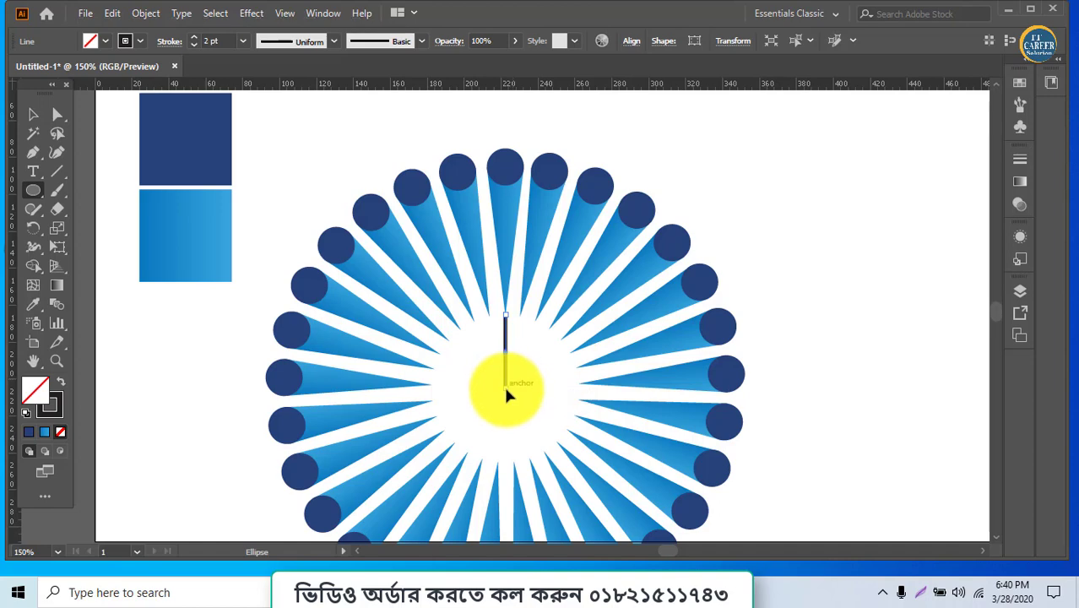
Draw a 205.71 px black-outlined circle centred on the burst, just inside the navy tips.
key("Delete")
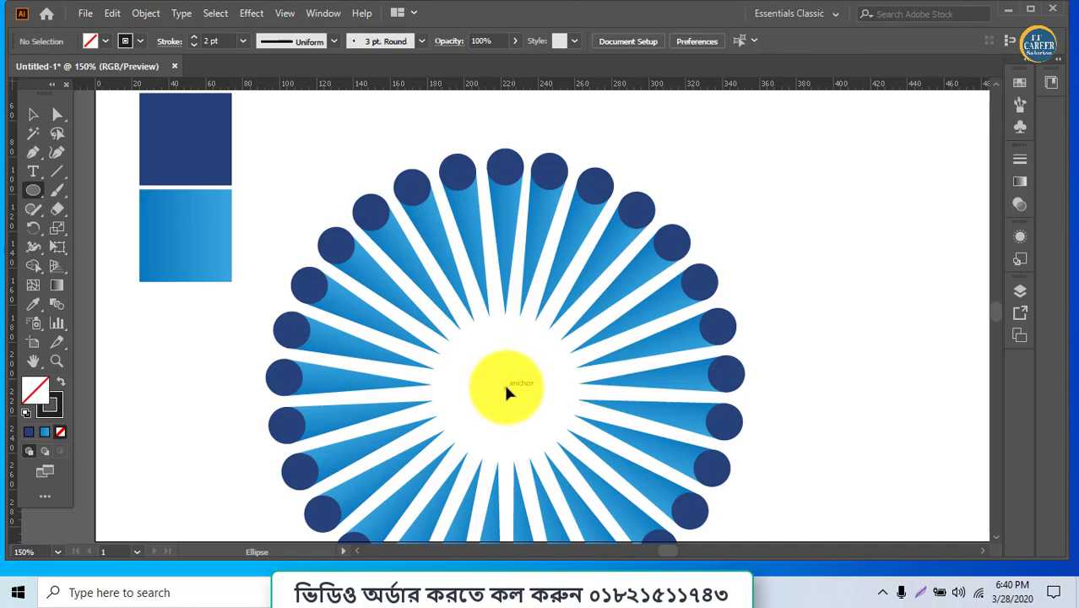
key("ctrl+z")
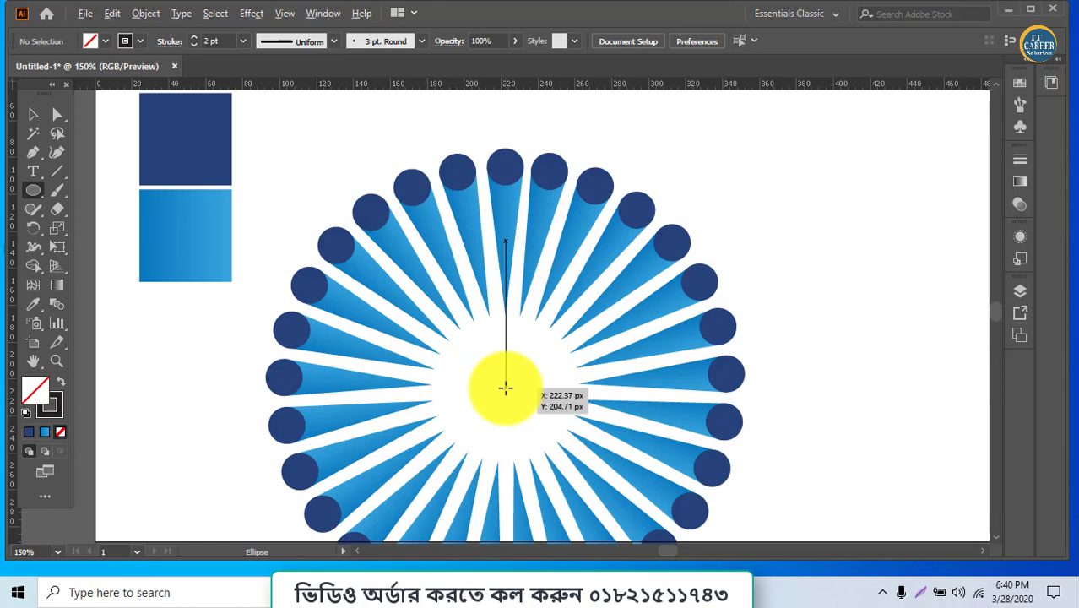
mouse_move(505, 388)
left_mouse_down()
mouse_move(557, 416)
mouse_move(557, 334)
left_mouse_up()
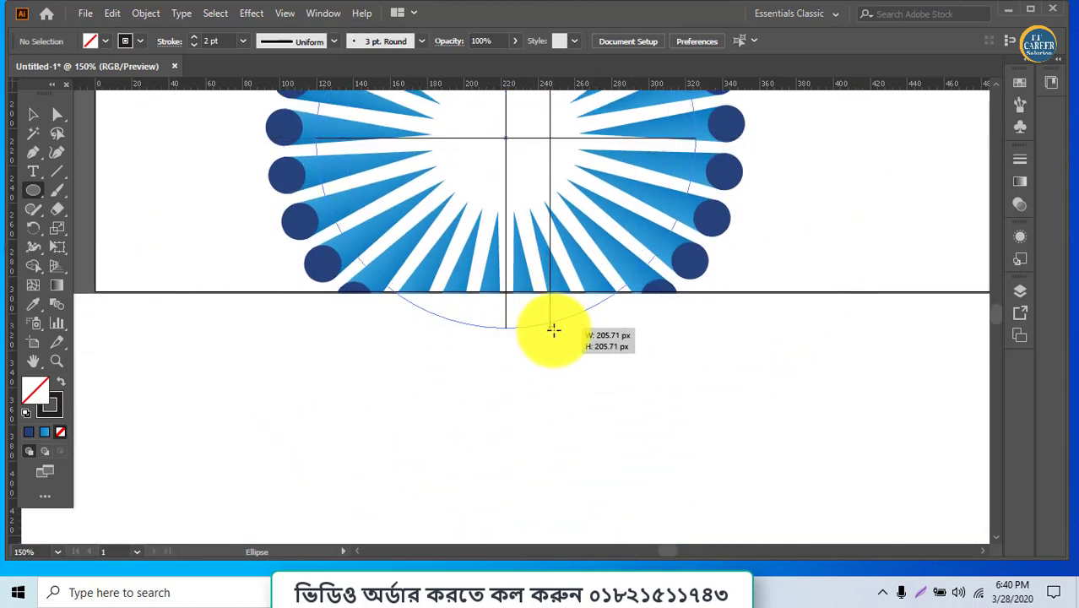
left_click_drag(558, 334, 557, 337)
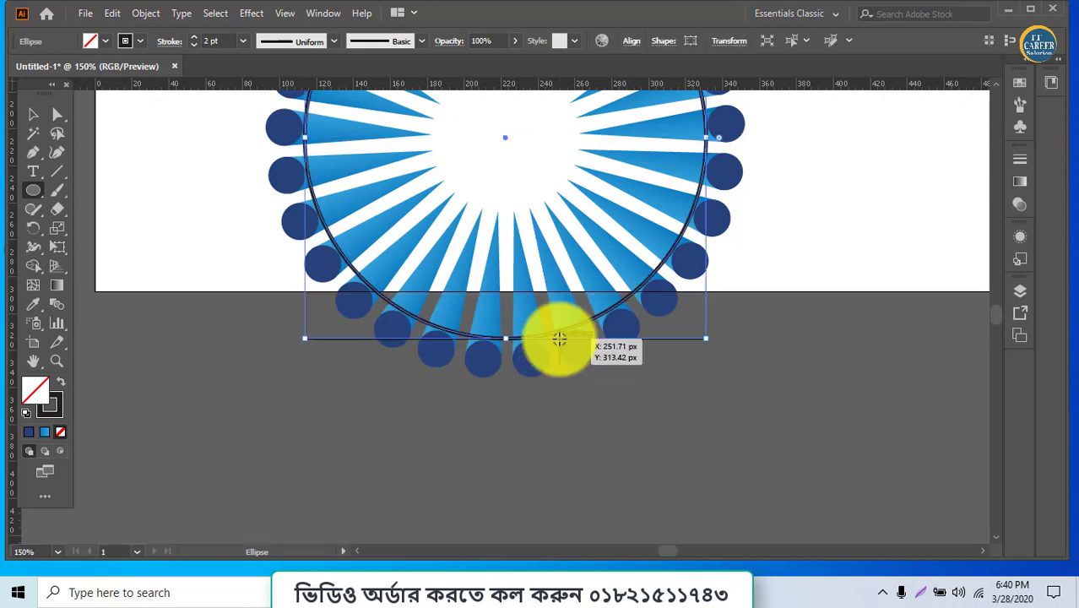
scroll(556, 380, "up", 2)
scroll(557, 418, "up", 2)
scroll(557, 425, "up", 2)
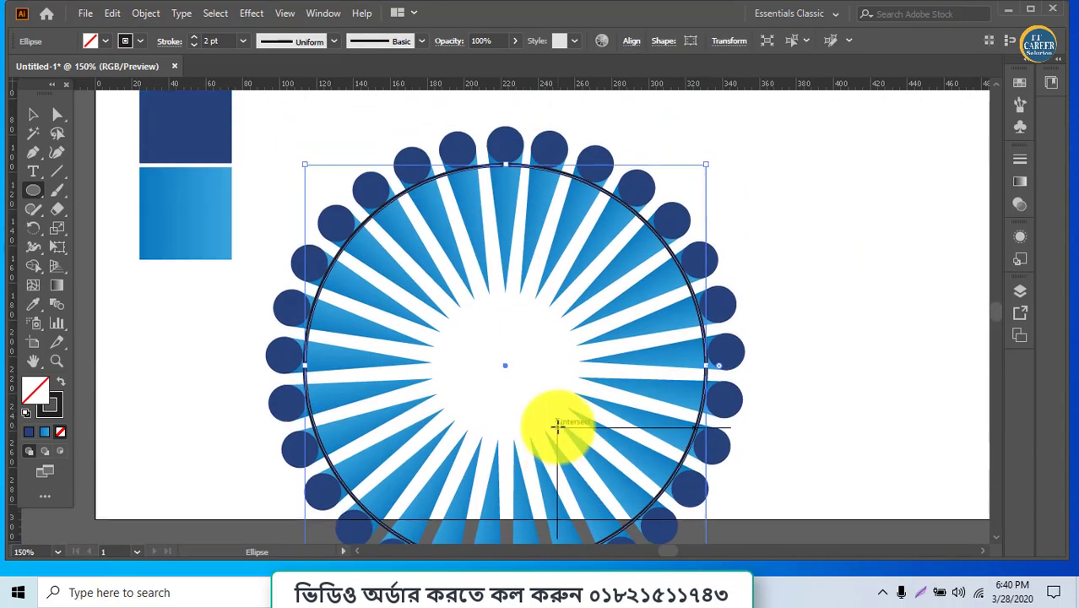
key("ctrl+minus")
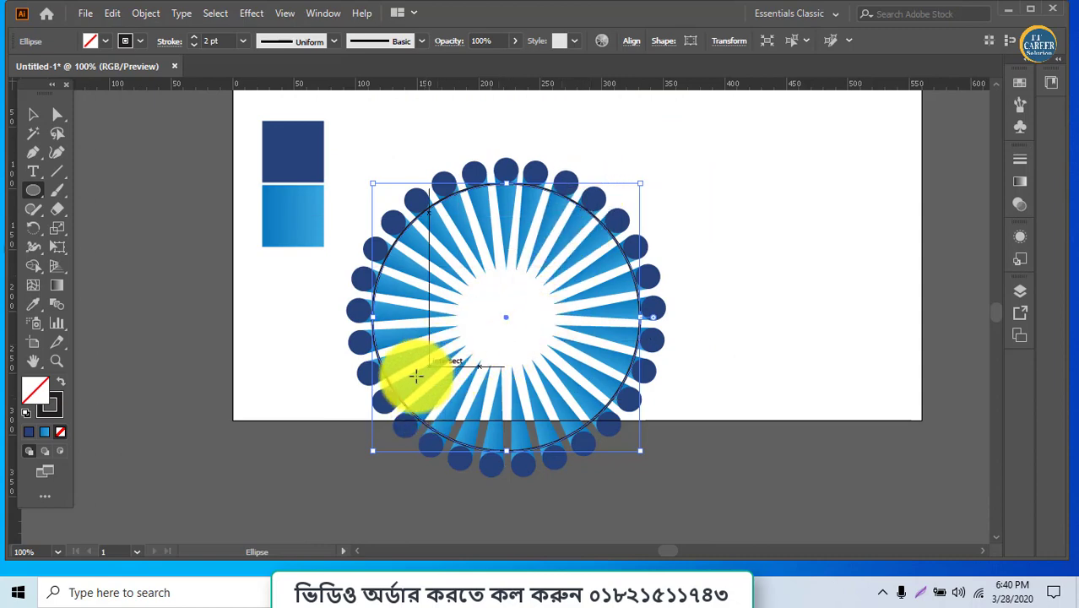
left_click(33, 114)
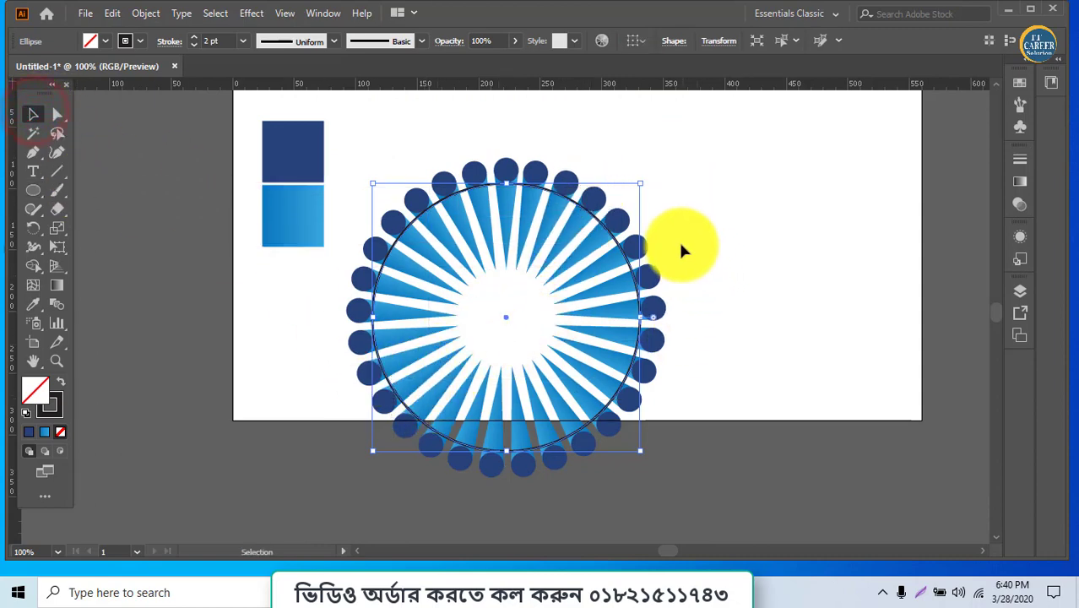
Delete the spokes on the burst's right side and shorten the top spoke.
mouse_move(681, 245)
left_mouse_down()
mouse_move(650, 418)
mouse_move(649, 408)
left_mouse_up()
key("Delete")
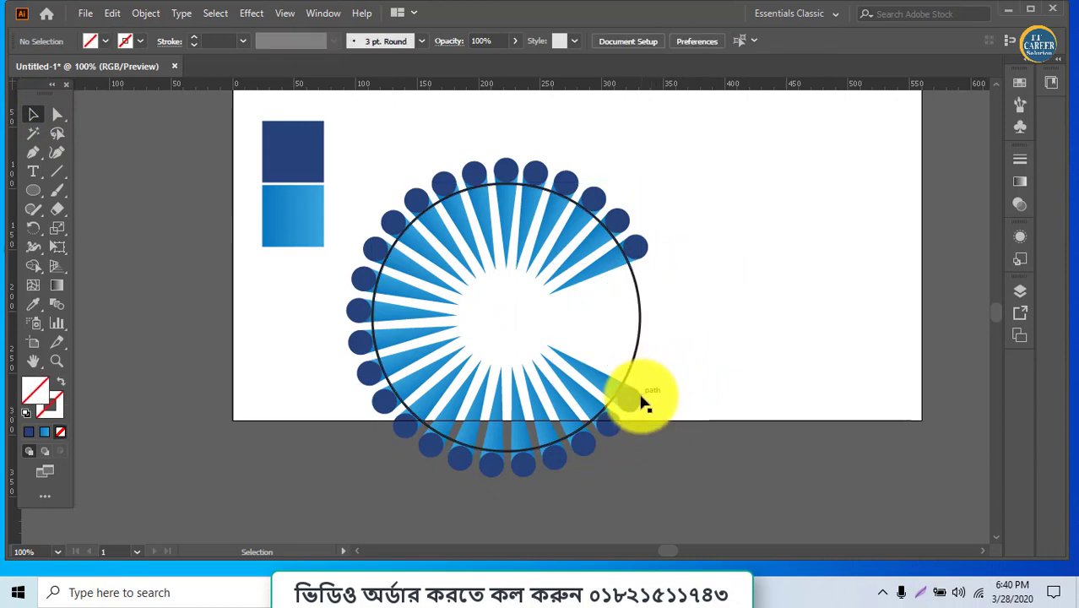
left_click(477, 186)
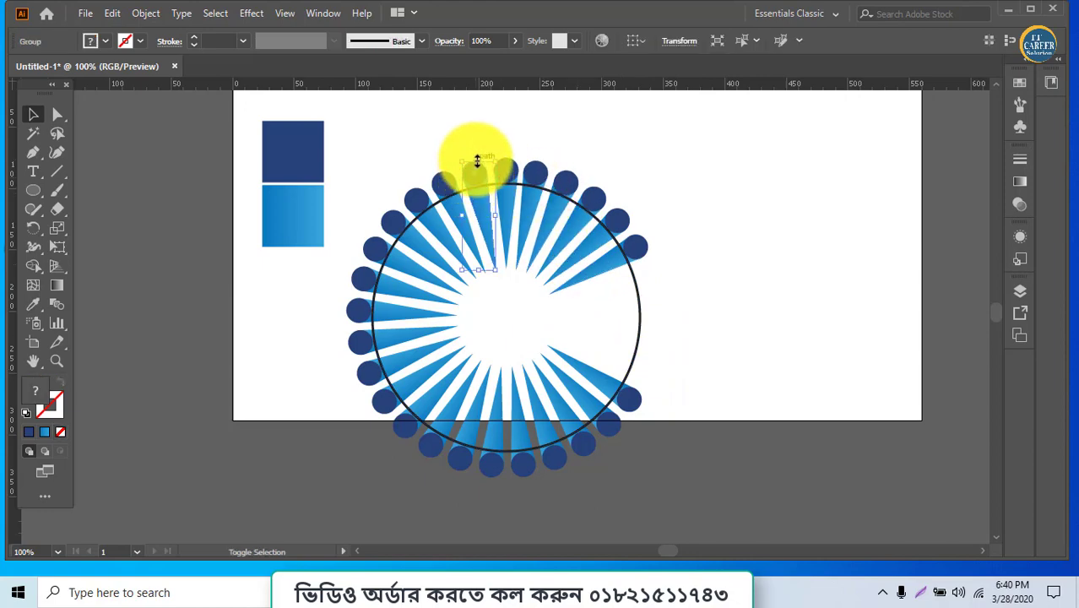
left_click_drag(477, 160, 477, 184)
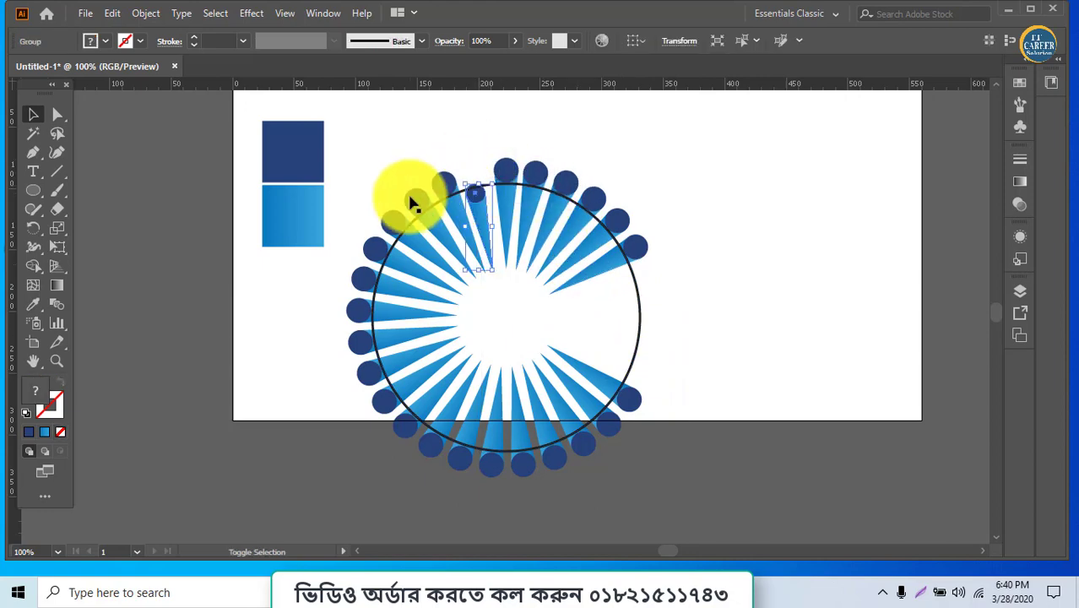
mouse_move(412, 203)
left_mouse_down()
mouse_move(408, 188)
mouse_move(421, 206)
mouse_move(385, 253)
mouse_move(363, 240)
mouse_move(384, 251)
mouse_move(363, 320)
mouse_move(356, 309)
mouse_move(373, 302)
mouse_move(361, 305)
left_mouse_up()
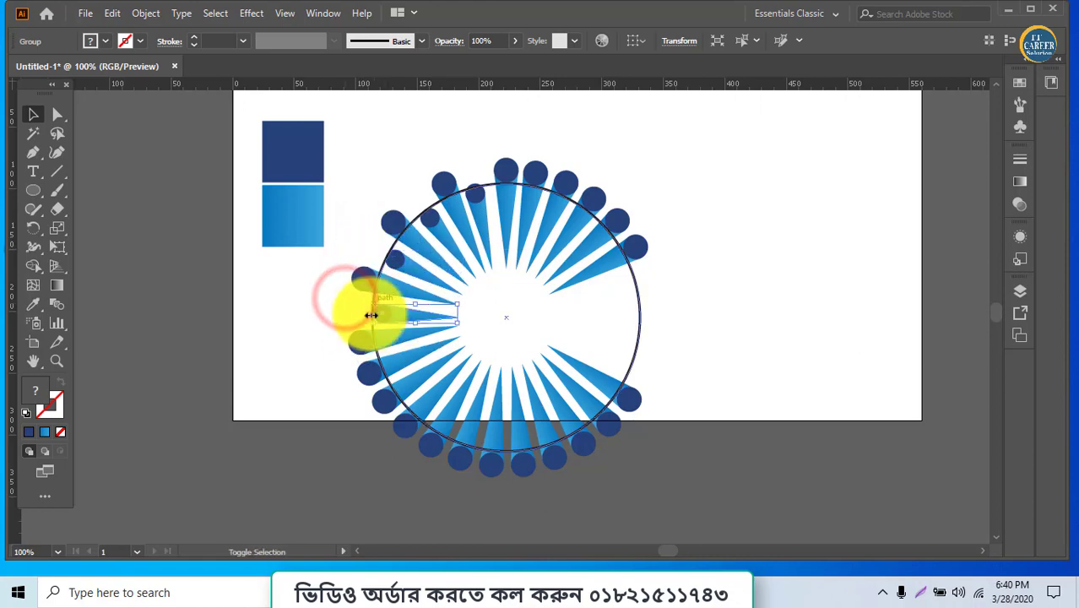
Shrink the lower-left and lower spokes so their navy tips sit inside the circle.
left_click(366, 375)
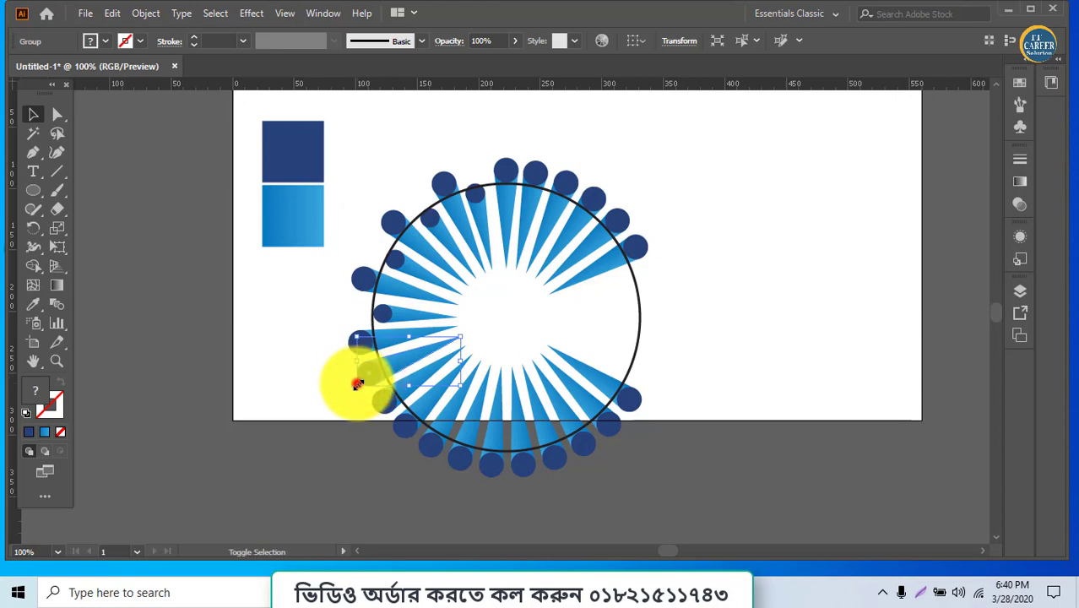
mouse_move(360, 387)
left_mouse_down()
mouse_move(376, 374)
mouse_move(398, 439)
left_mouse_up()
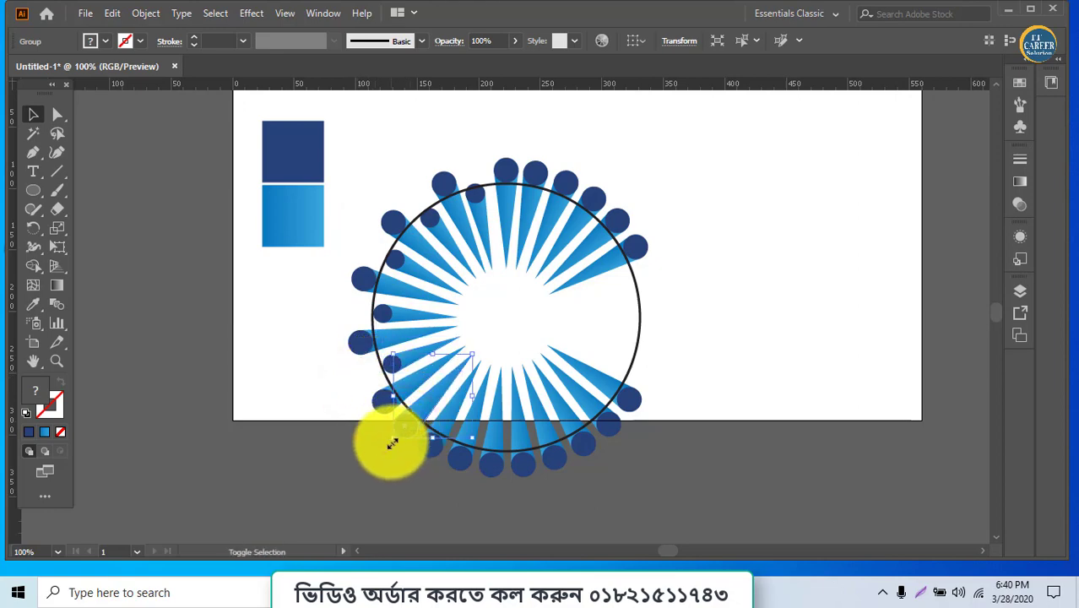
mouse_move(391, 438)
left_mouse_down()
mouse_move(412, 421)
mouse_move(458, 463)
mouse_move(521, 464)
left_mouse_up()
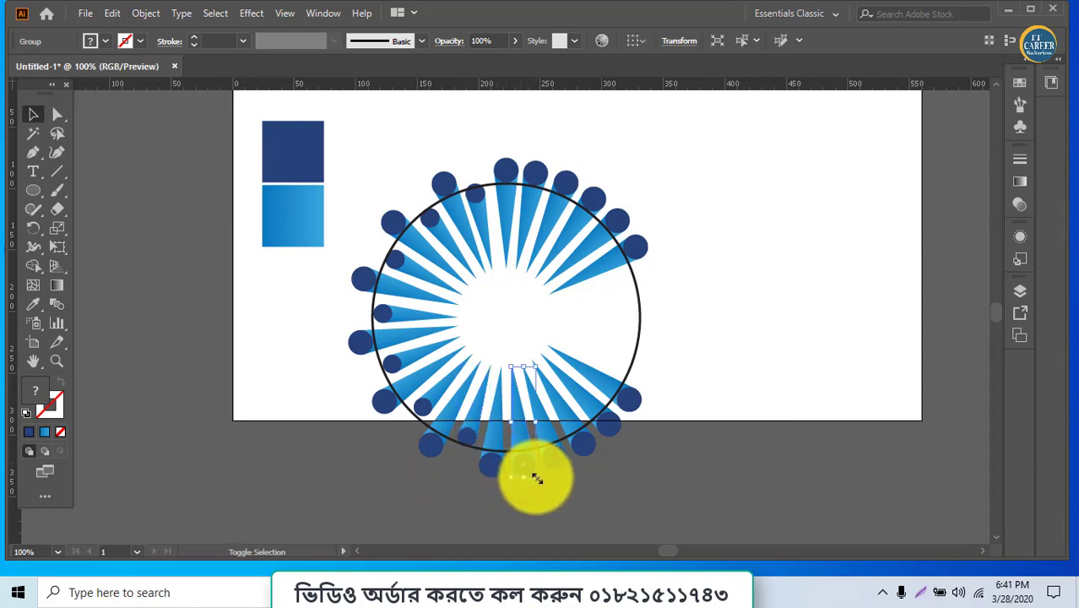
left_click_drag(537, 477, 526, 465)
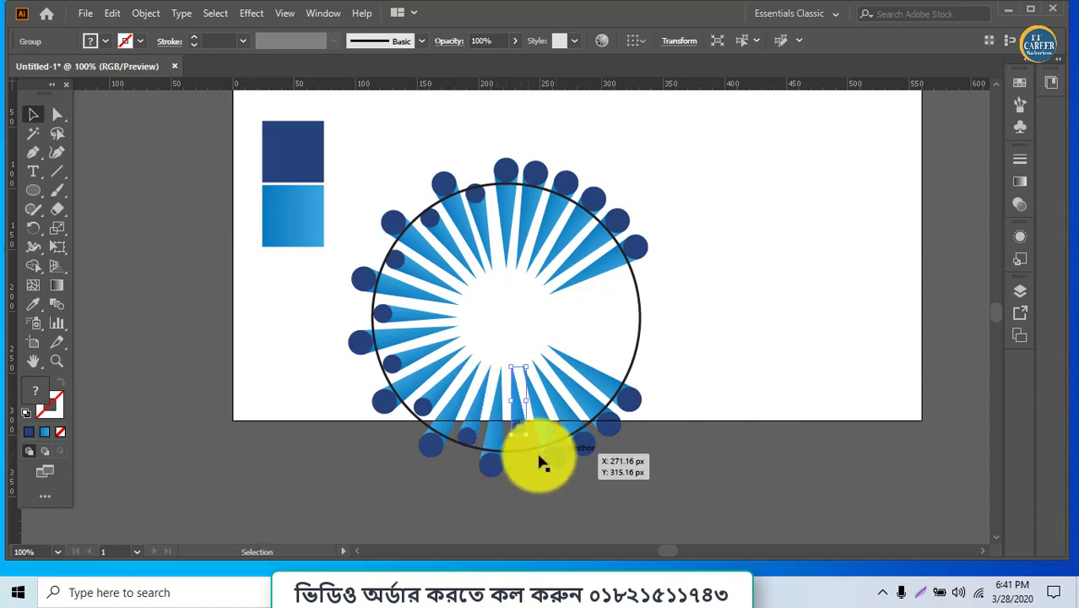
mouse_move(540, 461)
left_mouse_down()
mouse_move(544, 481)
mouse_move(534, 451)
left_mouse_up()
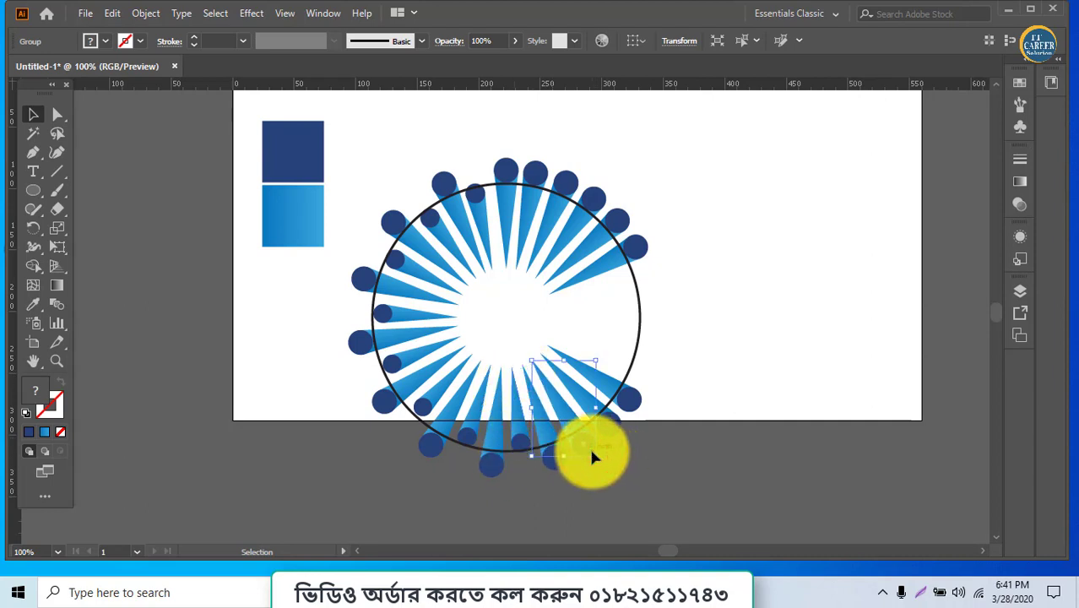
Shorten the lower-right spoke so its navy tip sits inside the circle.
mouse_move(592, 456)
left_mouse_down()
mouse_move(582, 432)
mouse_move(643, 431)
left_mouse_up()
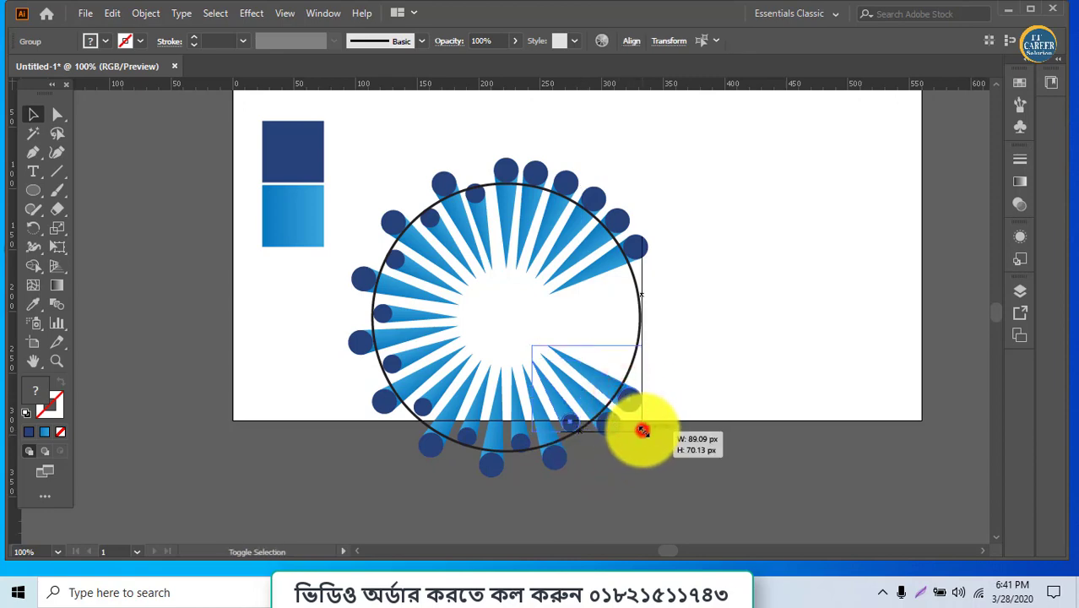
left_click_drag(642, 430, 629, 420)
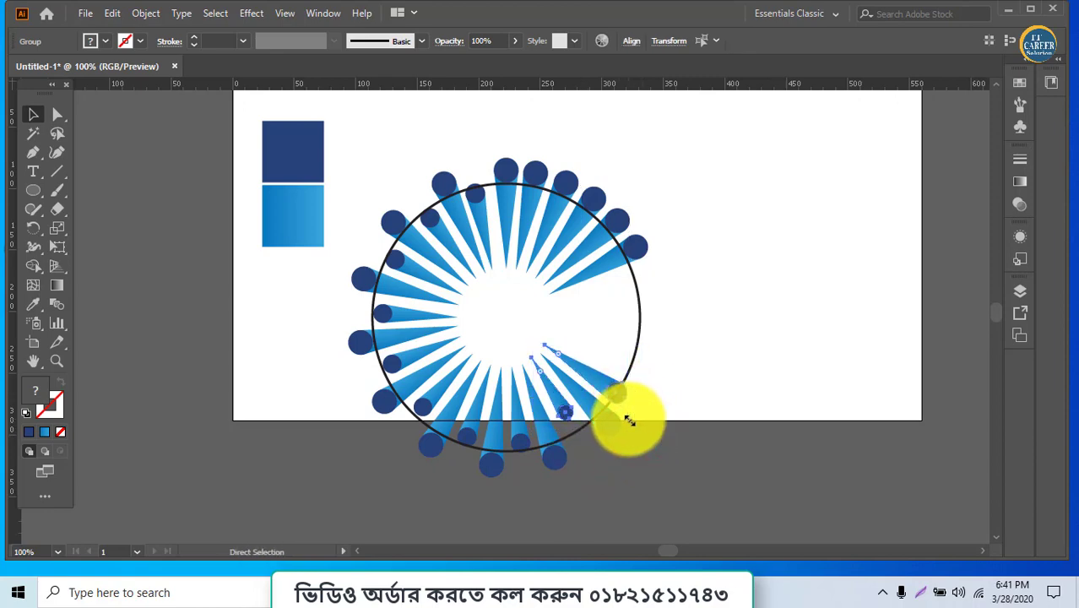
left_click(659, 469)
left_click(631, 403)
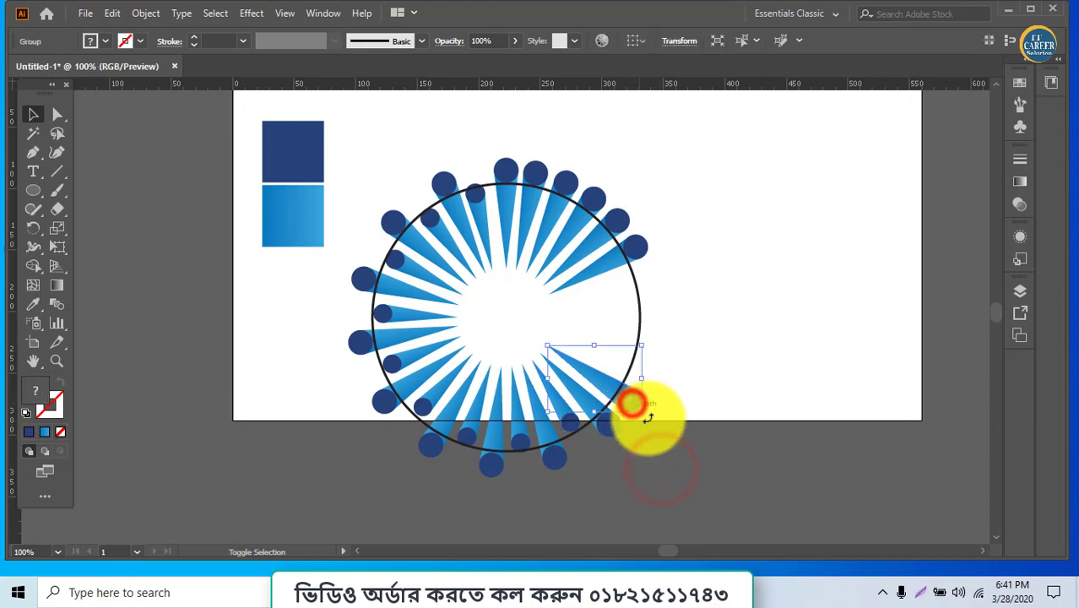
mouse_move(641, 413)
left_mouse_down()
mouse_move(618, 395)
mouse_move(615, 233)
mouse_move(590, 211)
left_mouse_up()
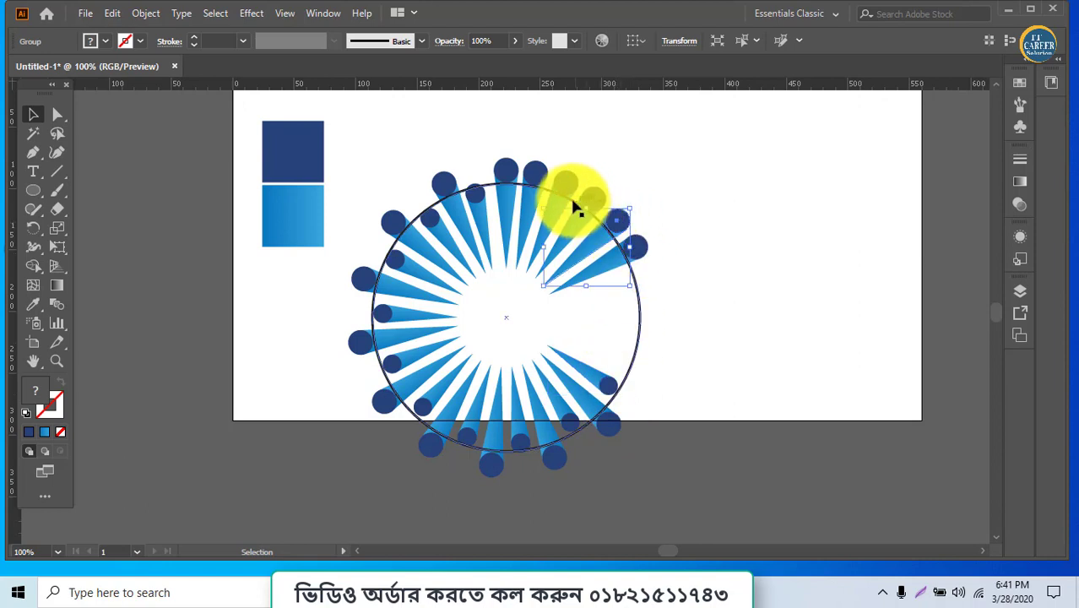
left_click(680, 312)
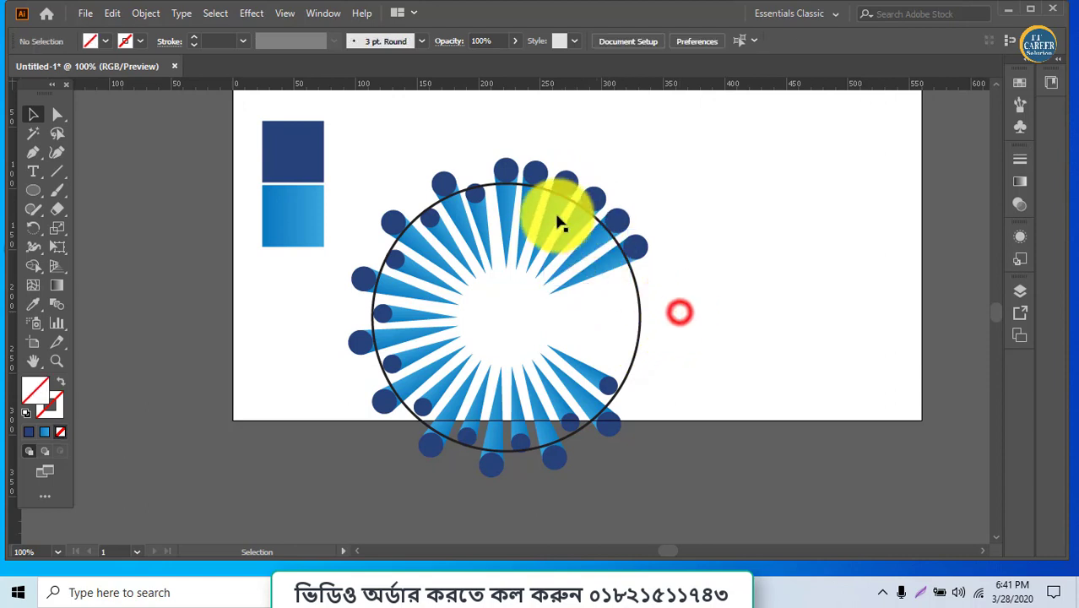
Shorten the top and upper-right spokes to continue the alternating long-short pattern.
left_click(535, 173)
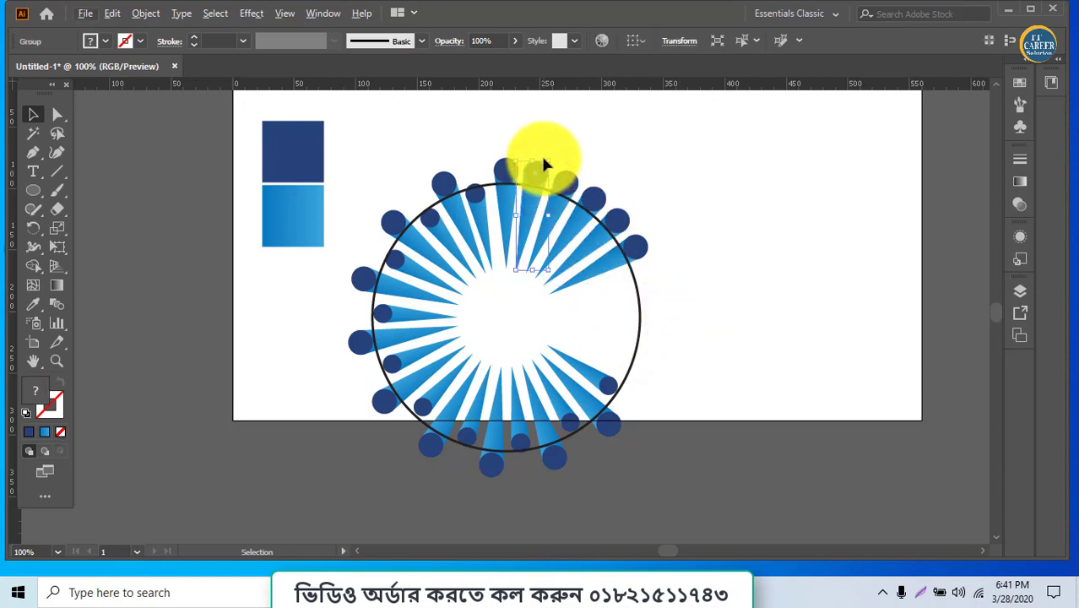
mouse_move(547, 161)
left_mouse_down()
mouse_move(547, 183)
mouse_move(600, 207)
left_mouse_up()
left_click(598, 194)
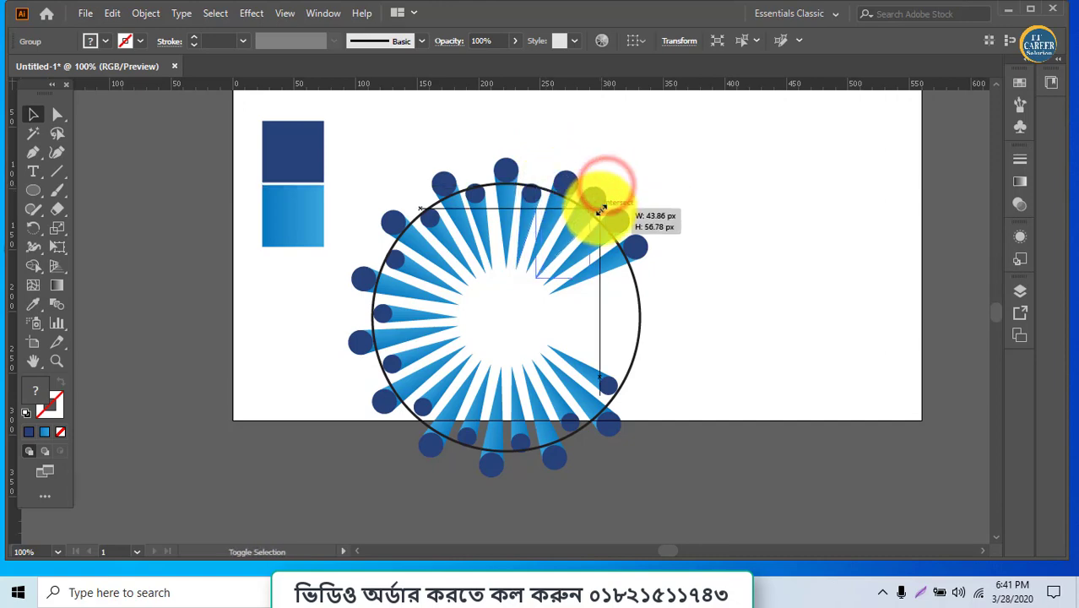
mouse_move(633, 240)
left_mouse_down()
mouse_move(644, 238)
mouse_move(632, 241)
left_mouse_up()
left_click(727, 330)
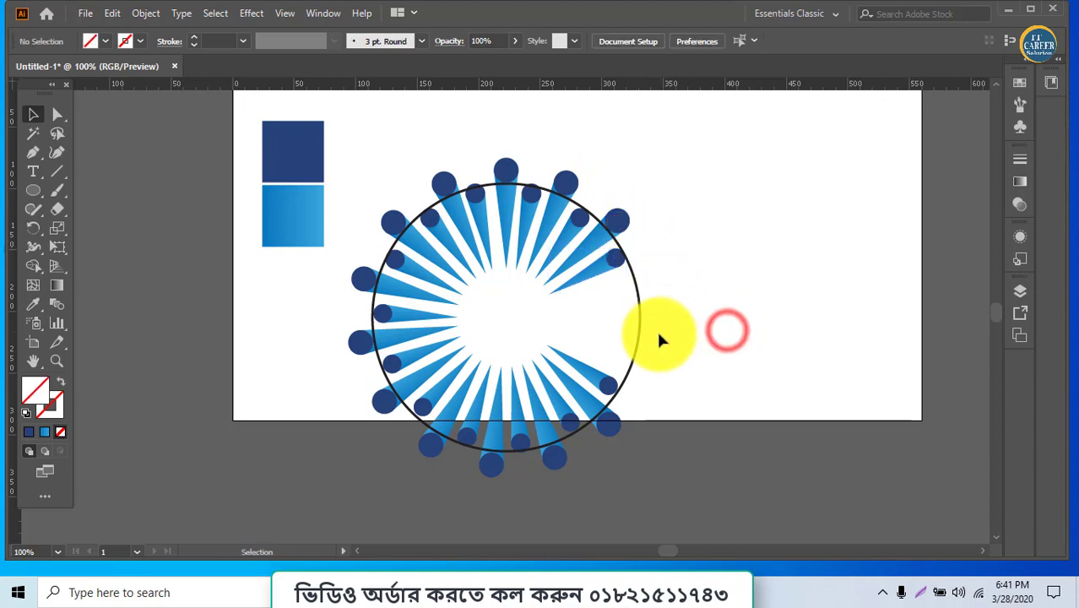
scroll(656, 328, "down", 2)
Delete the black guide circle and move the whole spoke burst higher on the artboard.
left_click(618, 307)
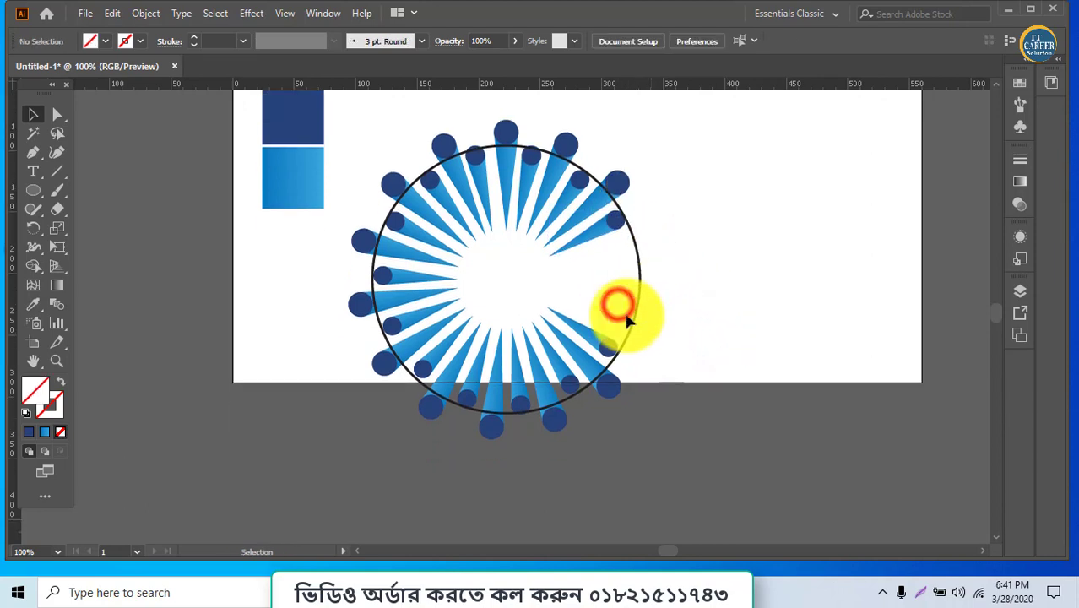
key("Delete")
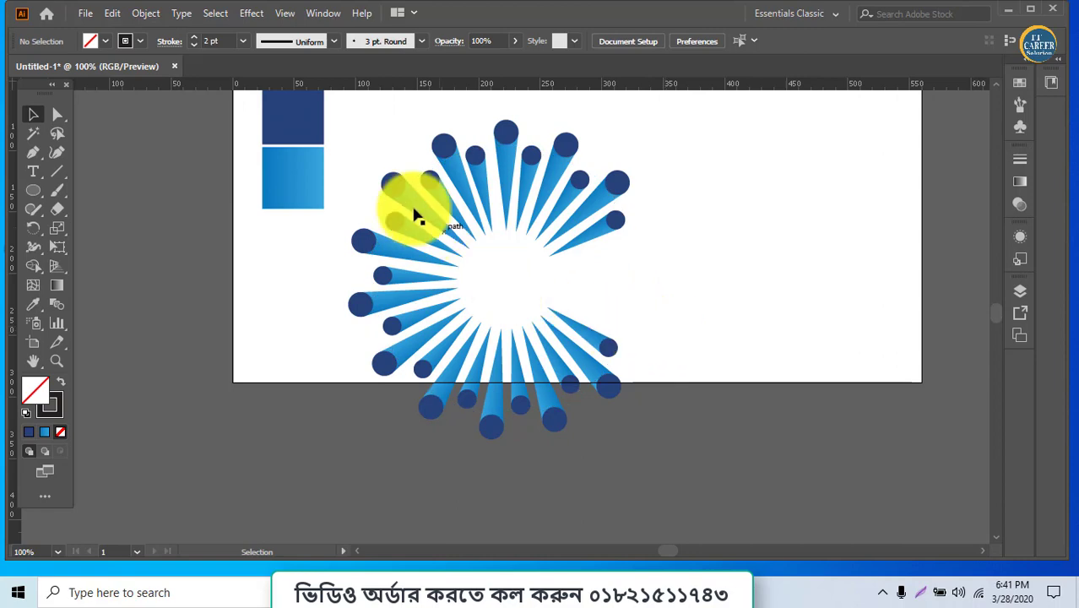
left_click_drag(346, 120, 645, 427)
scroll(582, 435, "up", 4)
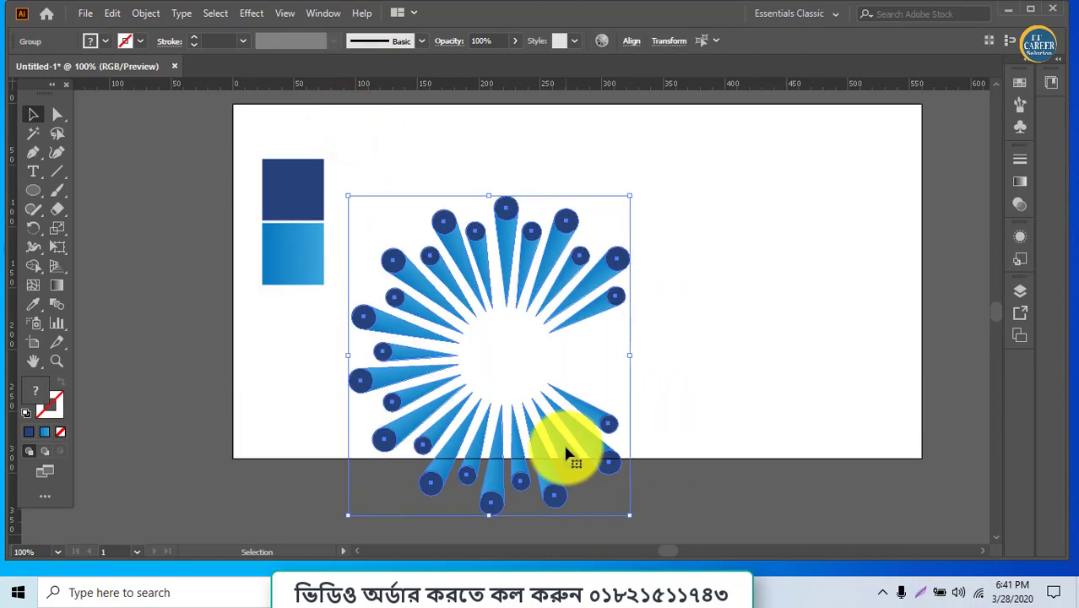
left_click_drag(505, 441, 506, 371)
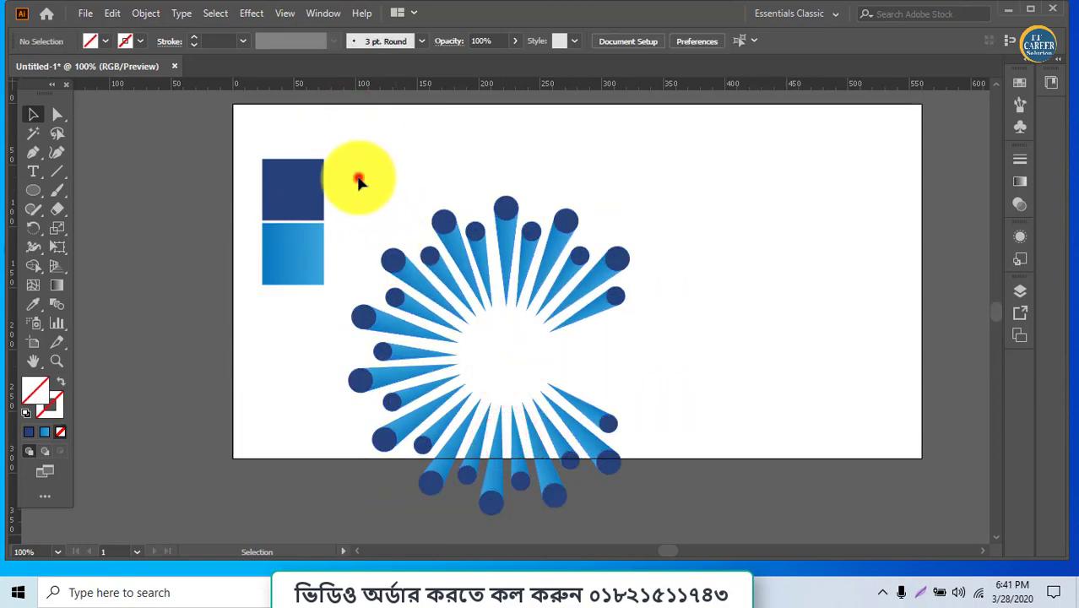
mouse_move(357, 173)
left_mouse_down()
mouse_move(621, 478)
mouse_move(605, 384)
left_mouse_up()
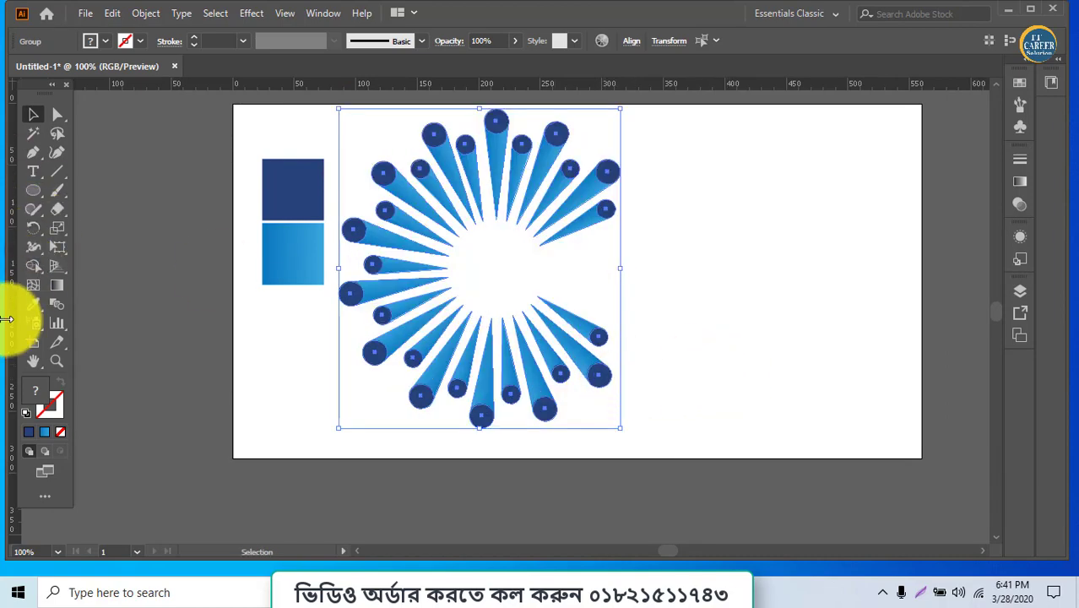
Add a text object reading 'Clear' to the right of the burst.
left_click(33, 171)
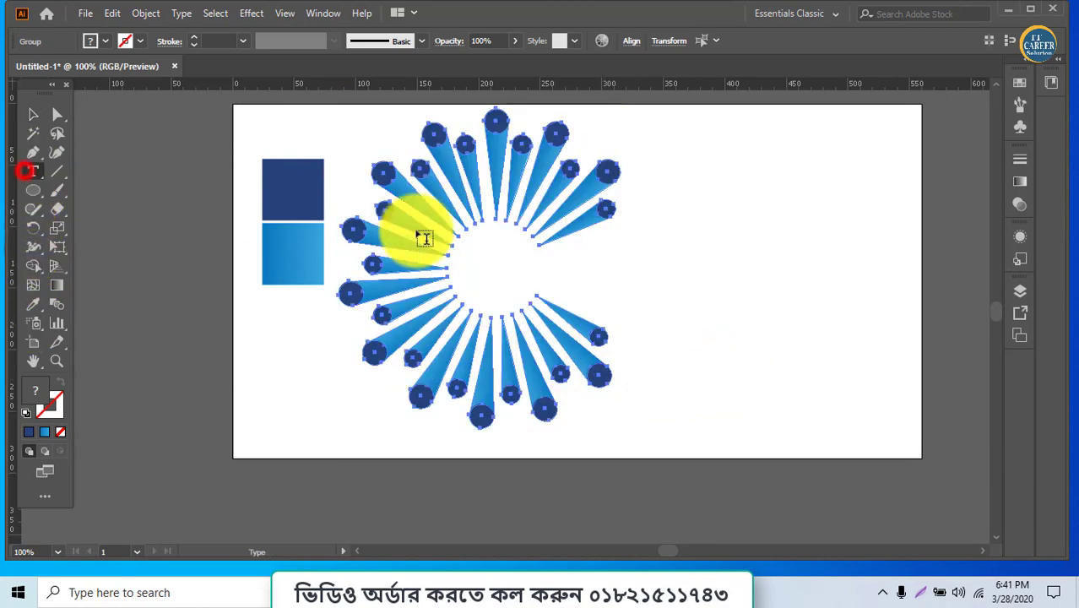
left_click(620, 268)
type("d")
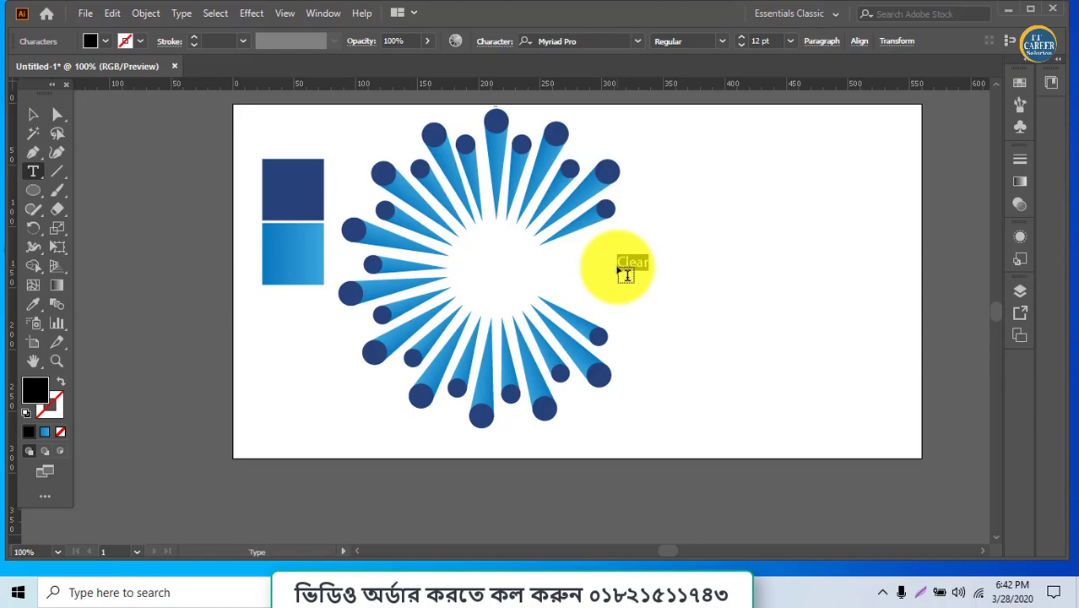
Bring up Chrome's Google results for 'zag bold font download' and select the query text.
left_click(433, 591)
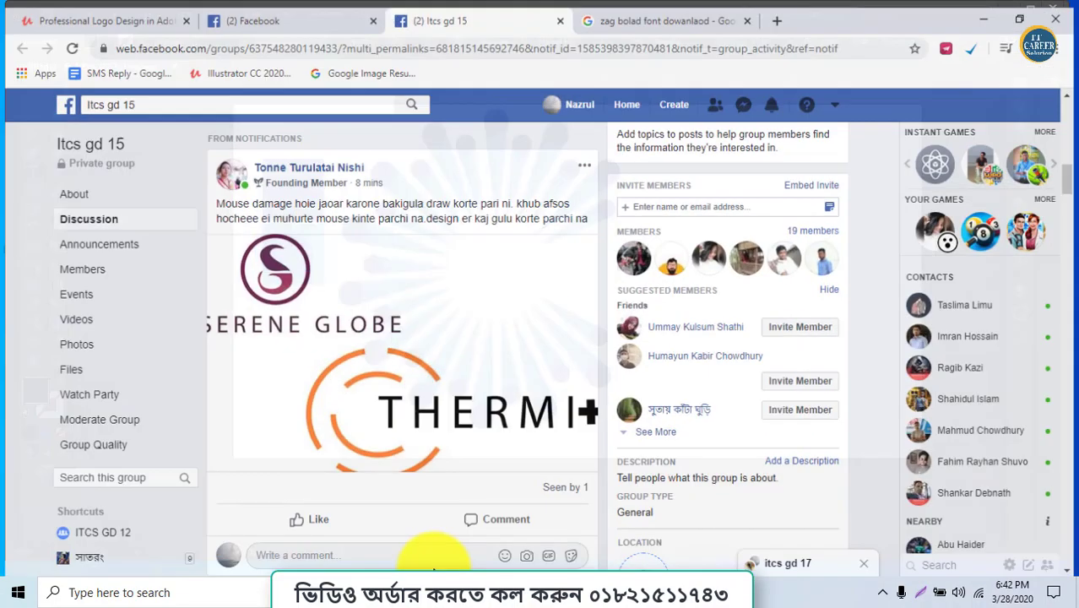
left_click(616, 13)
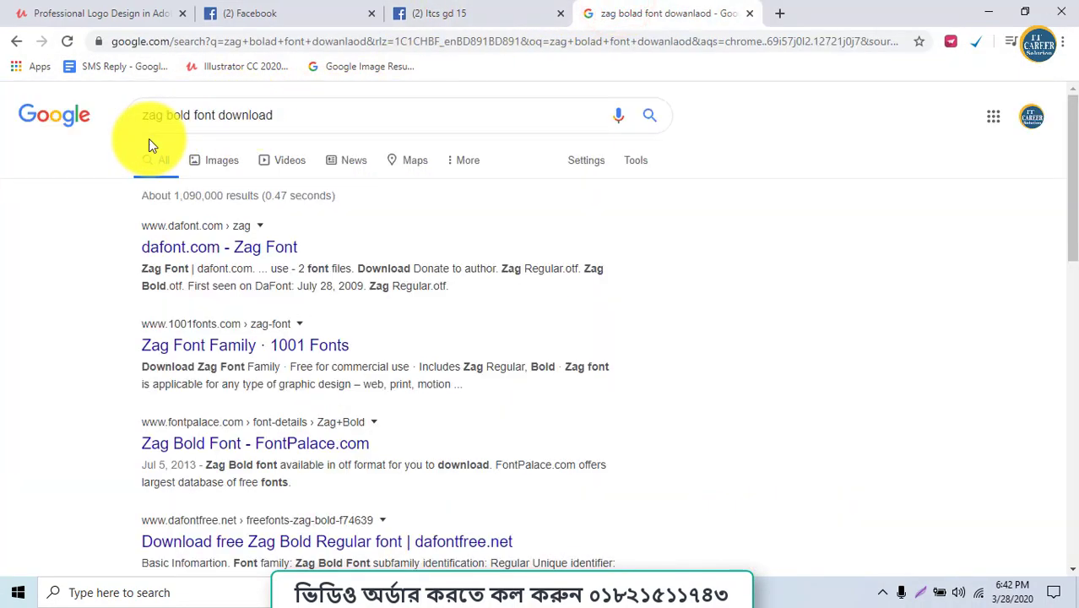
left_click(145, 114)
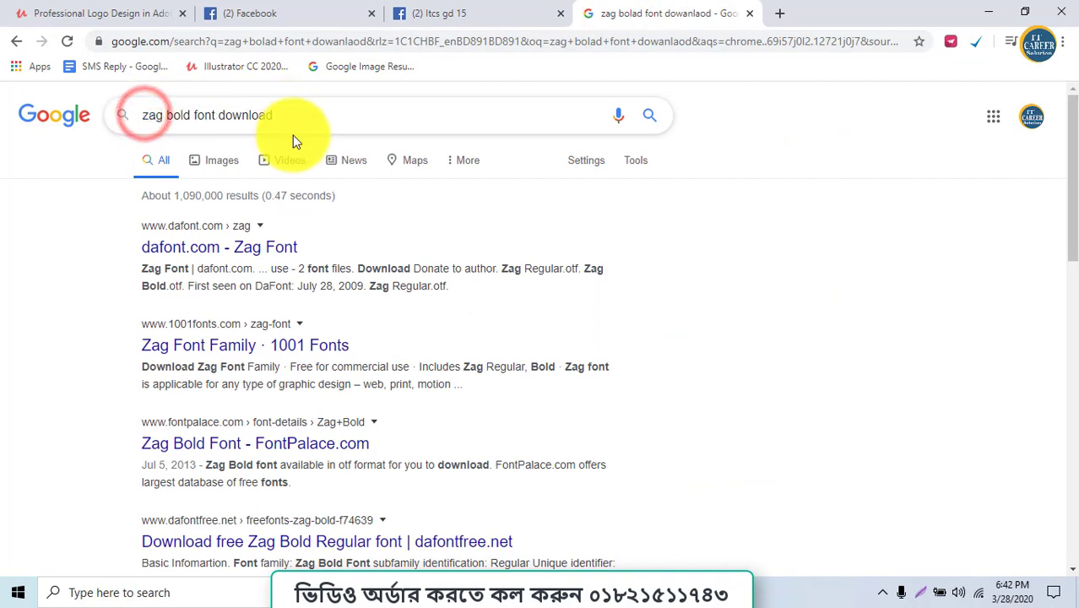
left_click(309, 124)
left_click_drag(309, 124, 6, 123)
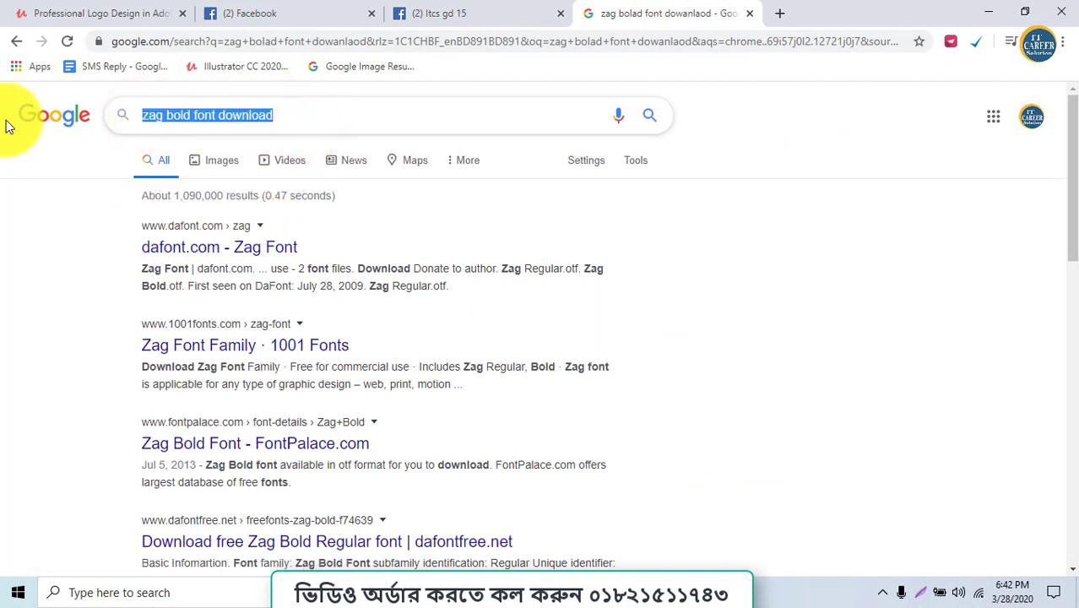
left_click(178, 124)
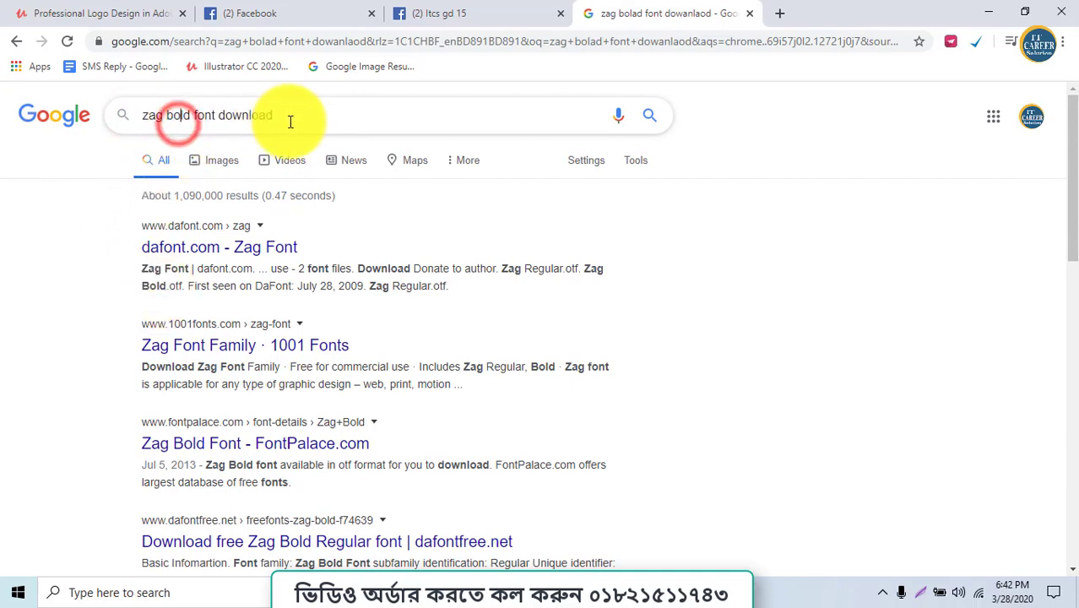
Download zag.zip (47.8 KB) from dafont.com's Zag Font page and open the archive.
left_click(218, 253)
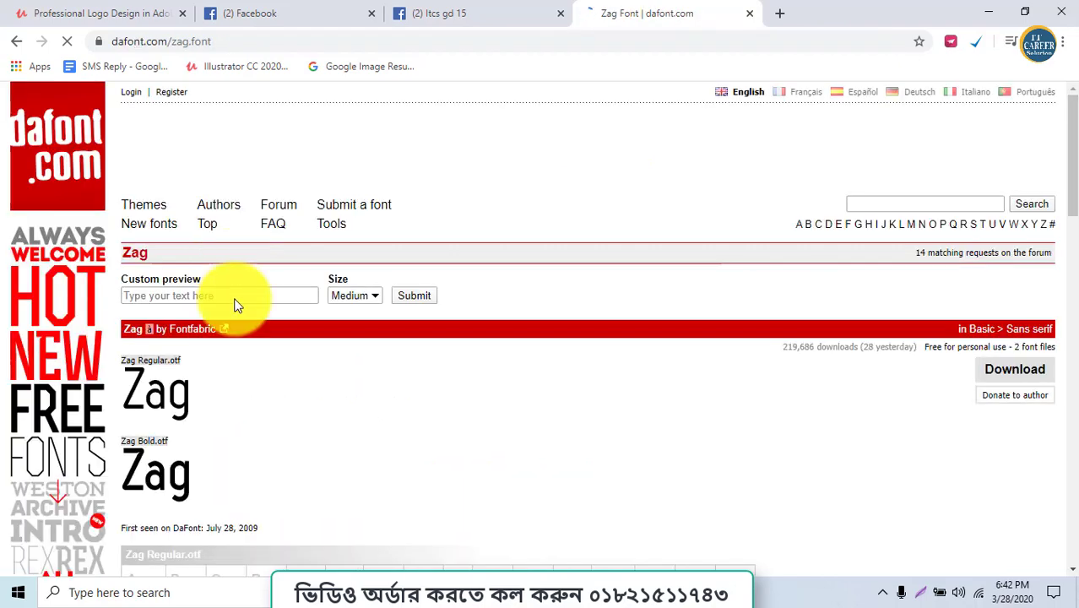
scroll(211, 446, "down", 2)
scroll(211, 446, "down", 1)
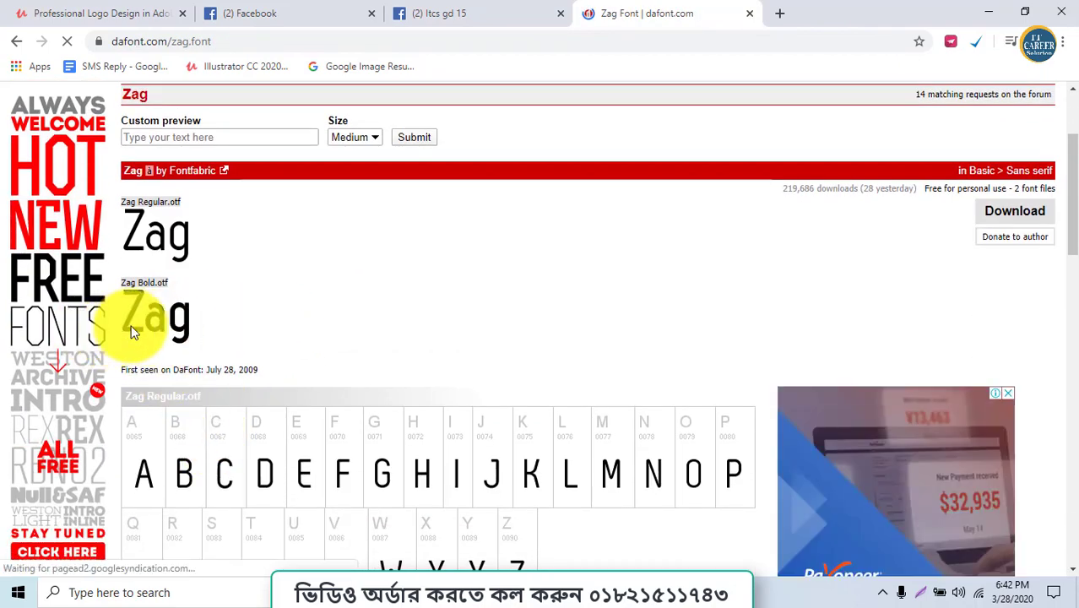
left_click(978, 210)
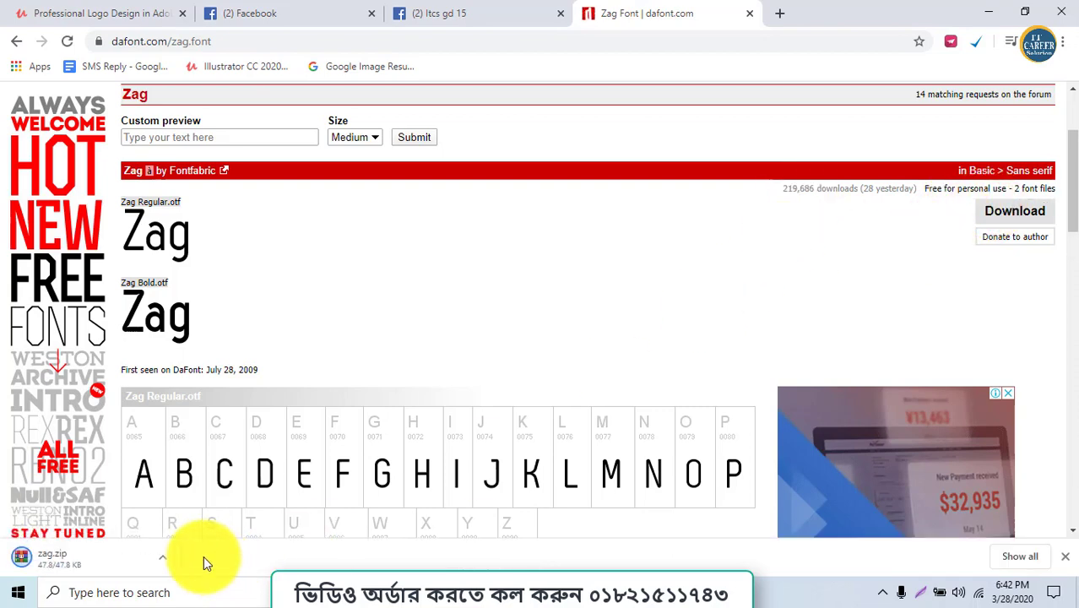
left_click(81, 562)
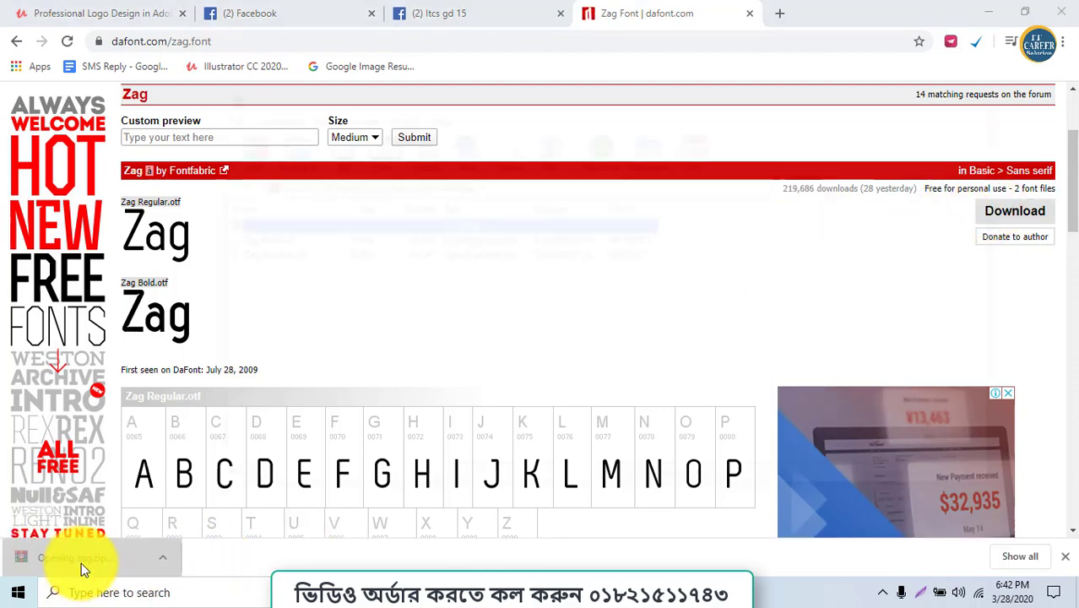
Install the Zag Regular and Zag Bold .otf fonts from the WinRAR archive.
double_click(291, 256)
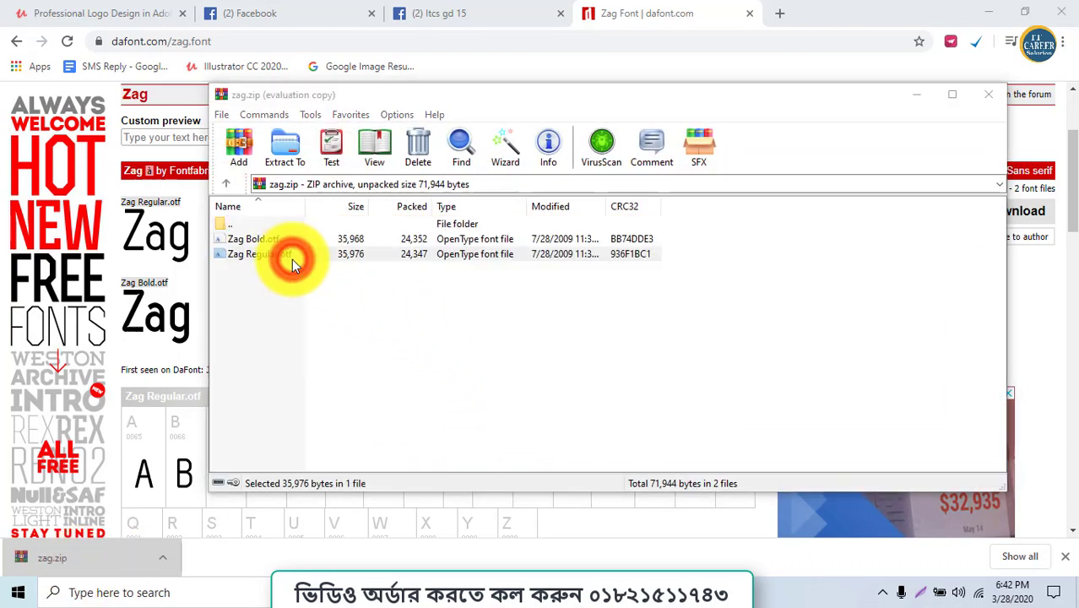
left_click(110, 82)
left_click(933, 270)
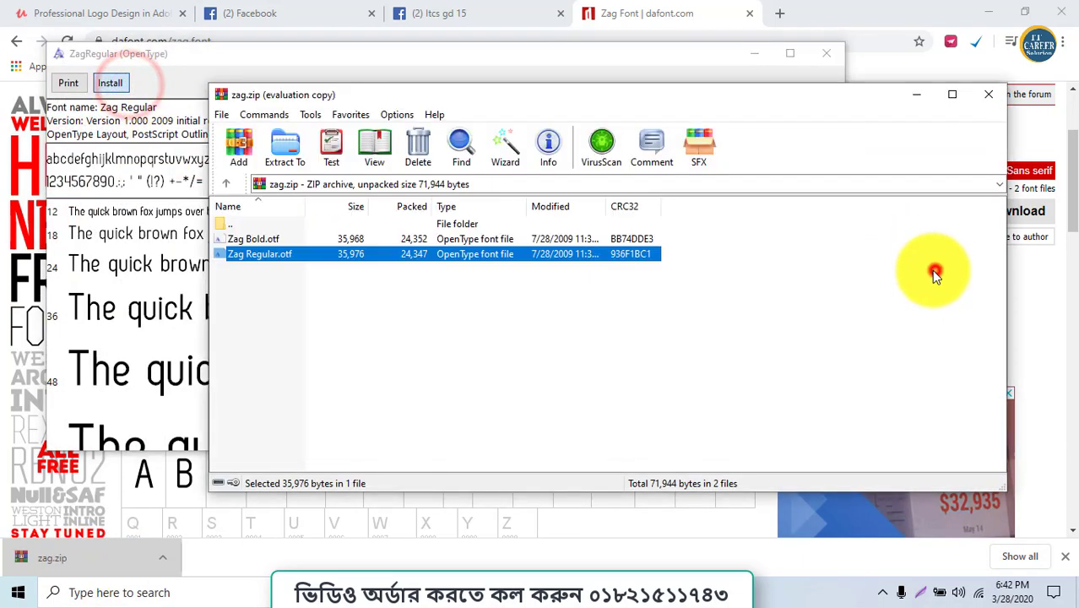
double_click(270, 239)
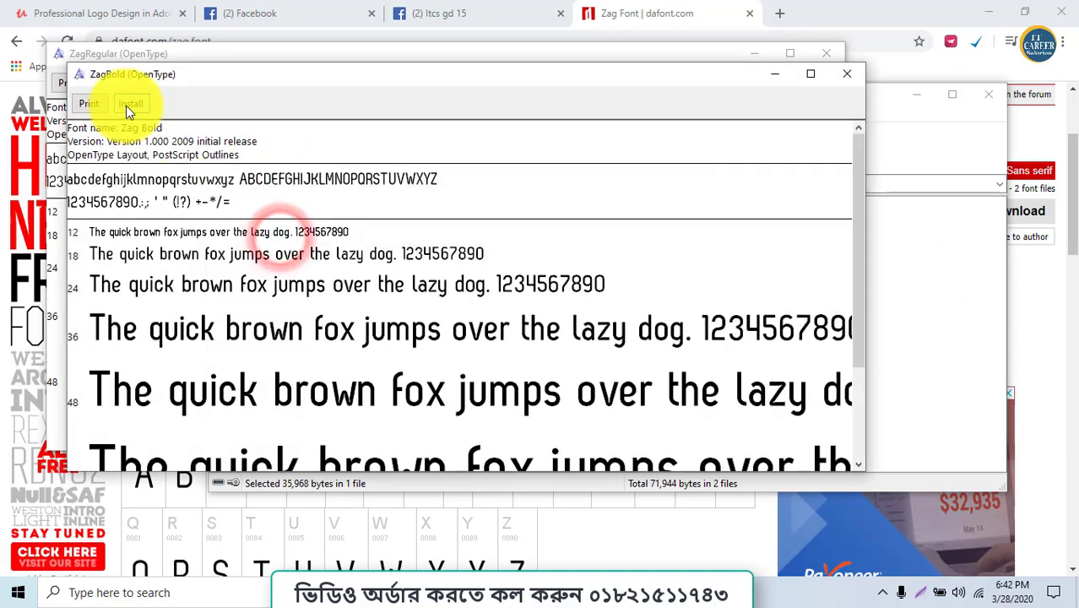
left_click(128, 104)
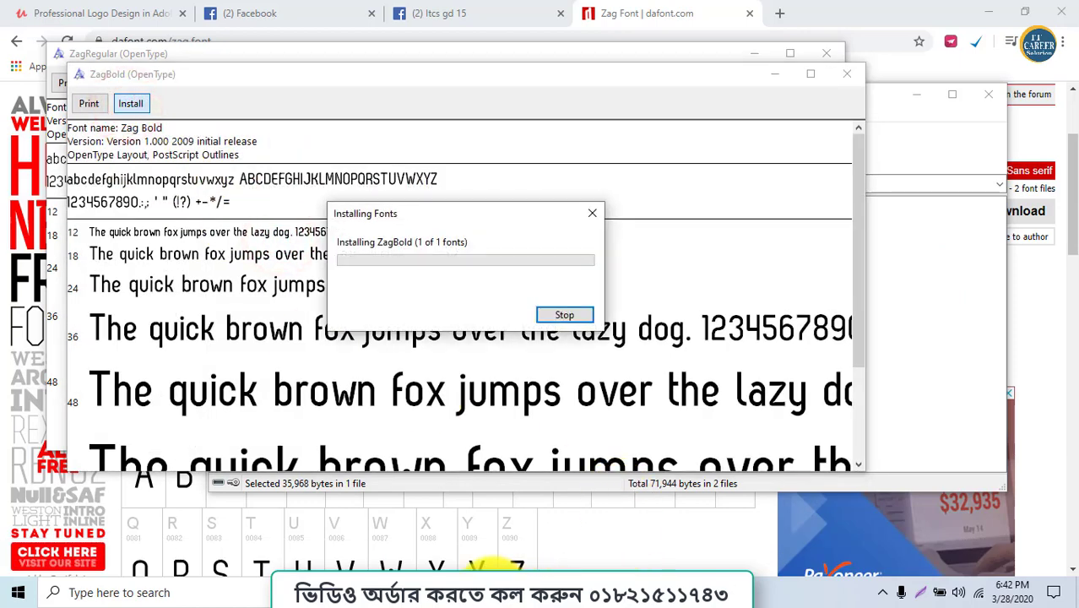
left_click(496, 553)
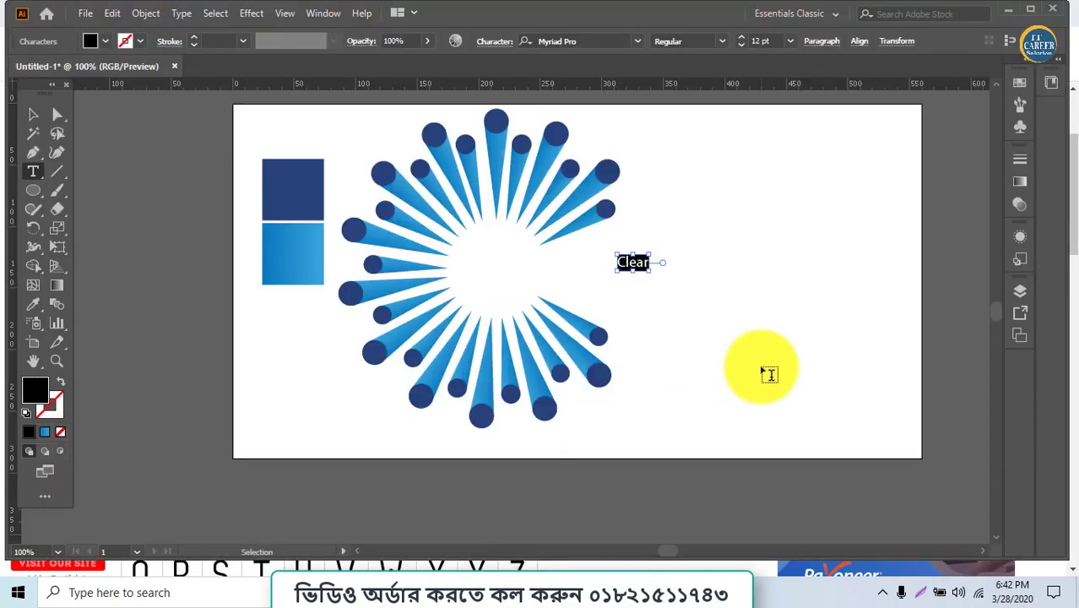
Set the Clear text to Zag Bold at 72 pt in the Character panel.
key("ctrl+t")
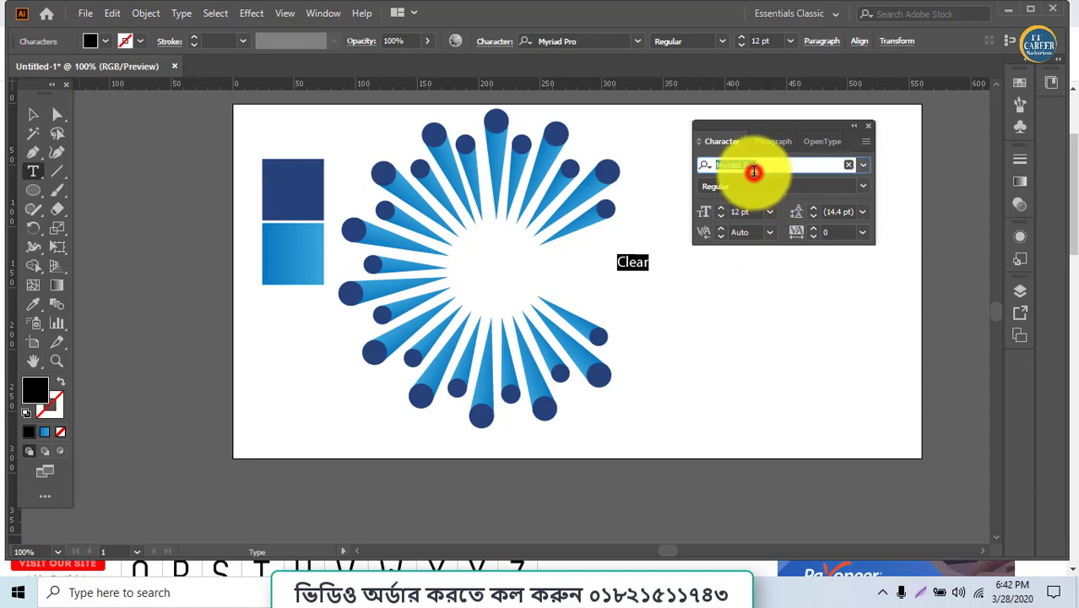
type("zag")
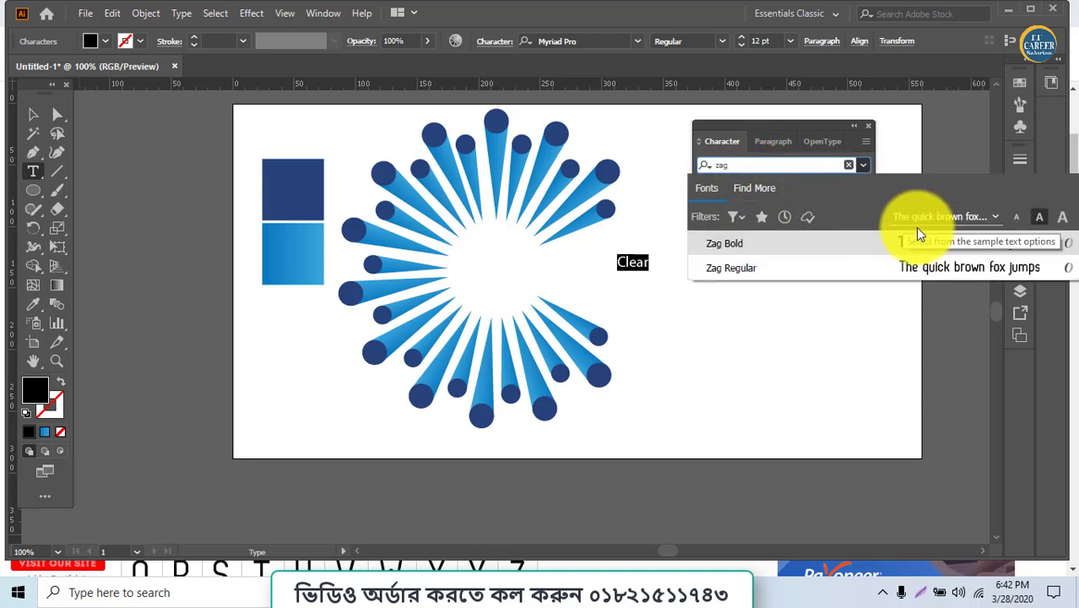
left_click(908, 241)
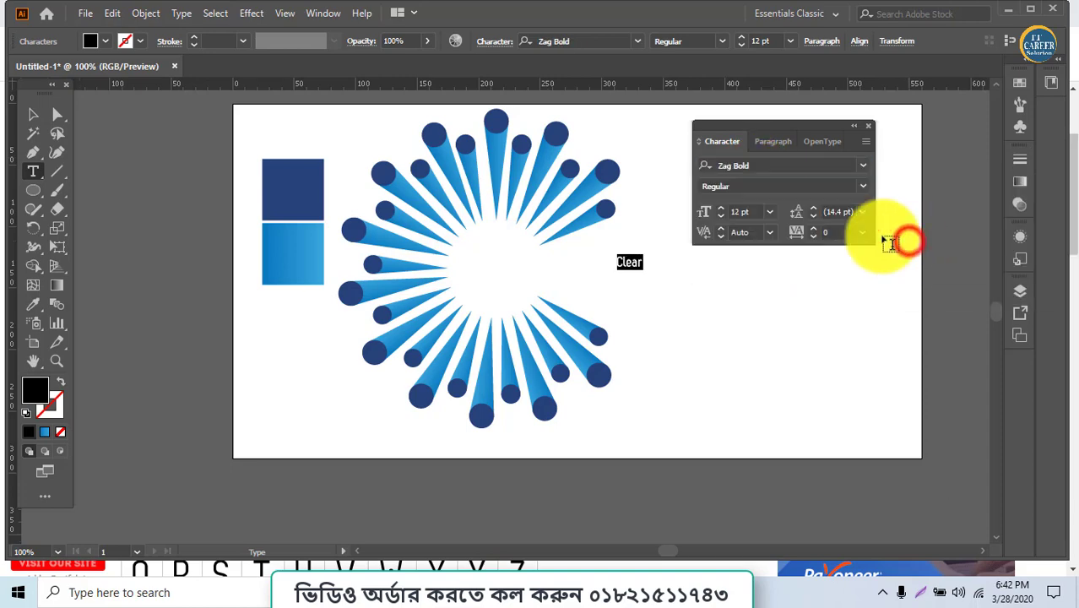
left_click(771, 211)
left_click(798, 496)
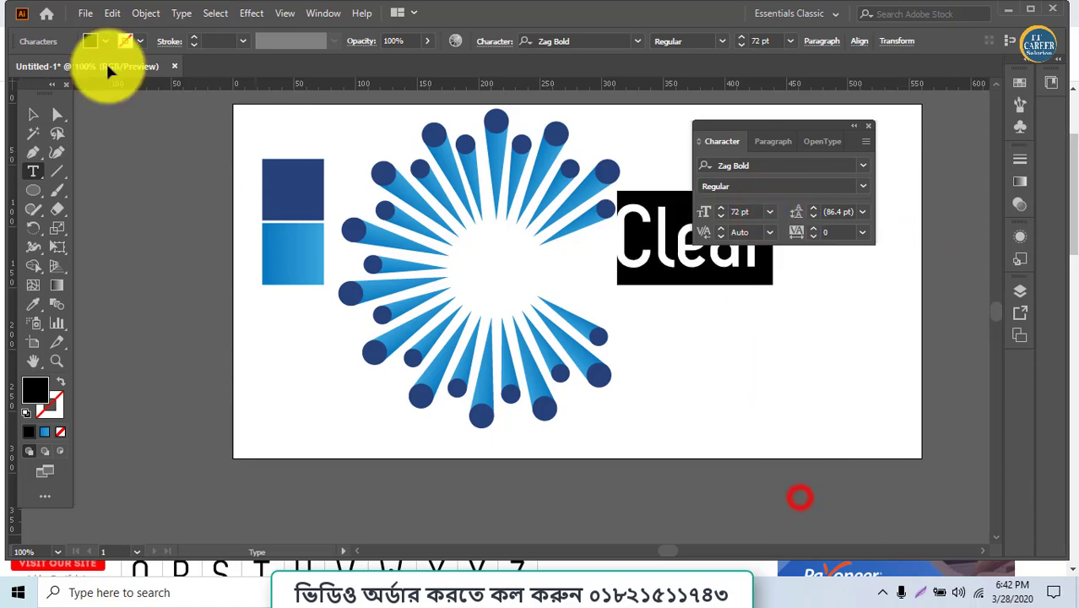
left_click(34, 116)
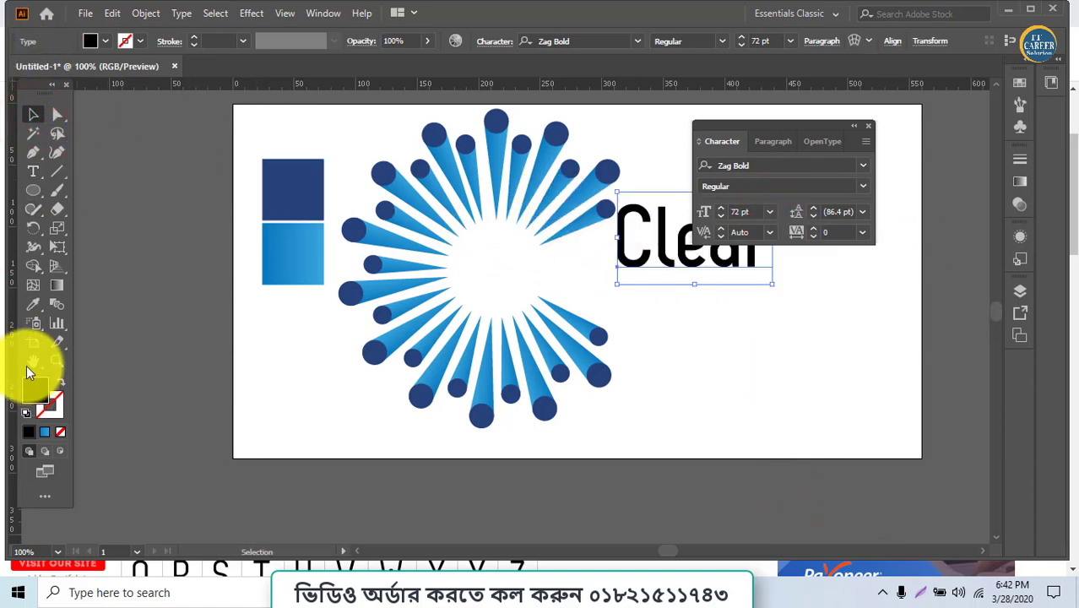
Give Clear the navy fill of the top square and tuck it beside the burst.
left_click(33, 303)
left_click(299, 187)
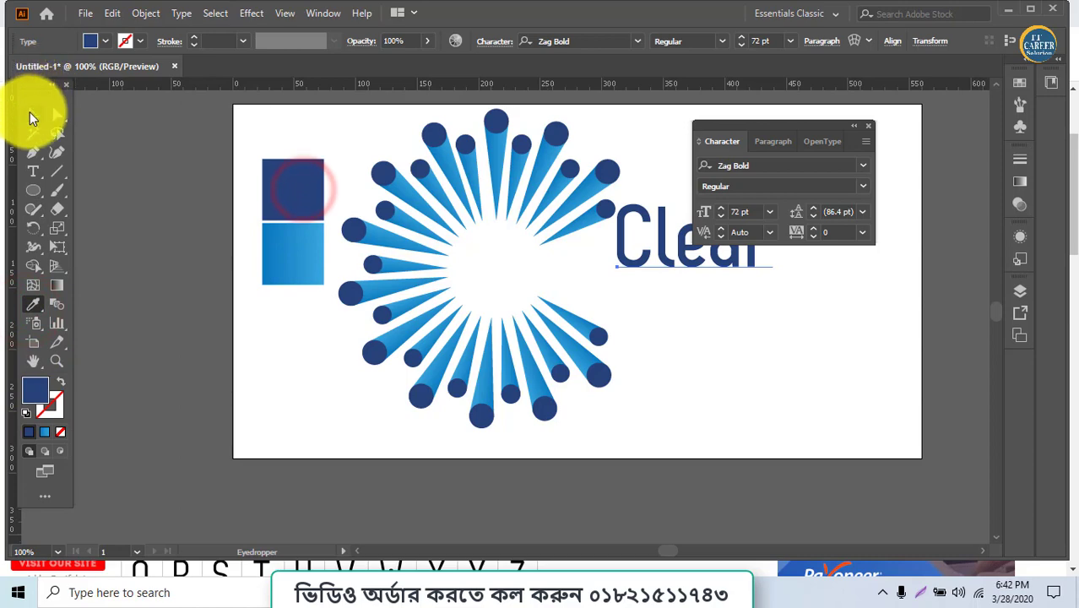
left_click(32, 118)
mouse_move(675, 242)
left_mouse_down()
mouse_move(623, 287)
mouse_move(628, 296)
left_mouse_up()
left_click(690, 342)
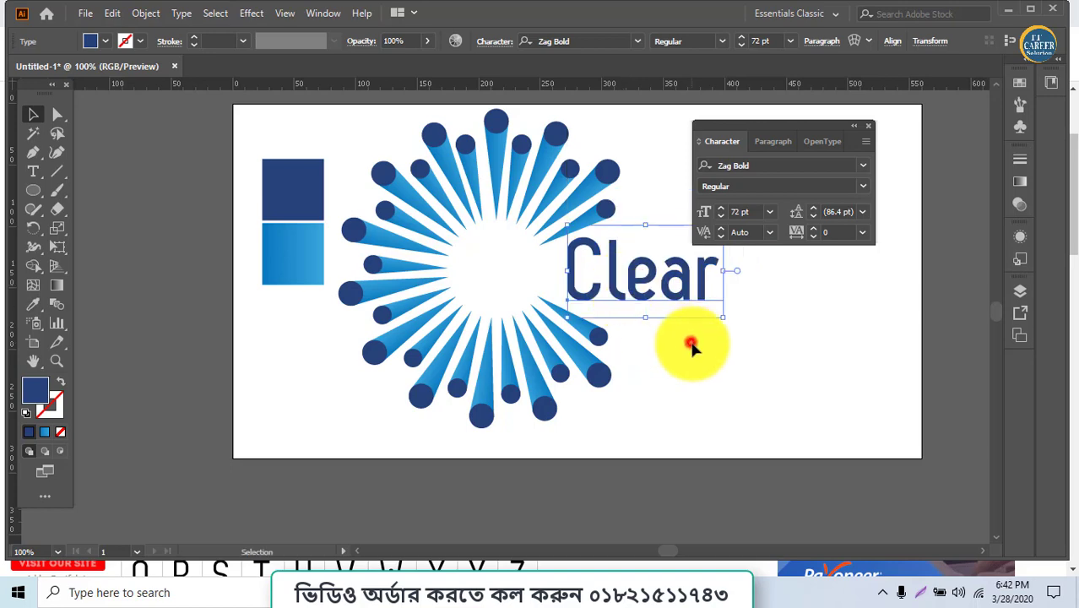
left_click(867, 128)
left_click(717, 356)
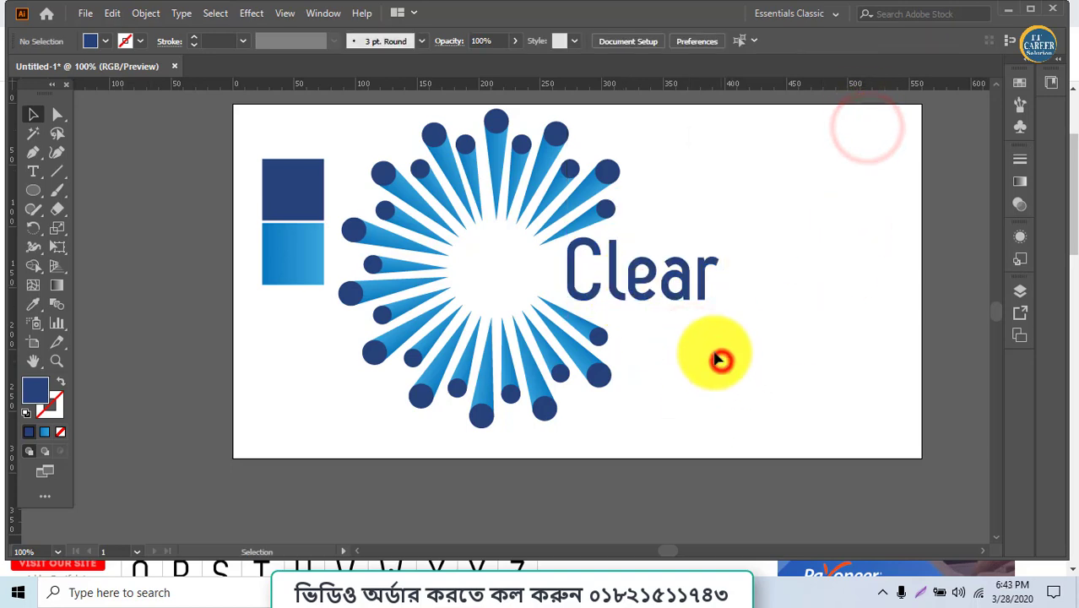
Create outlines from the Clear text, then move the burst and text together to the right.
left_click(681, 308)
right_click(681, 312)
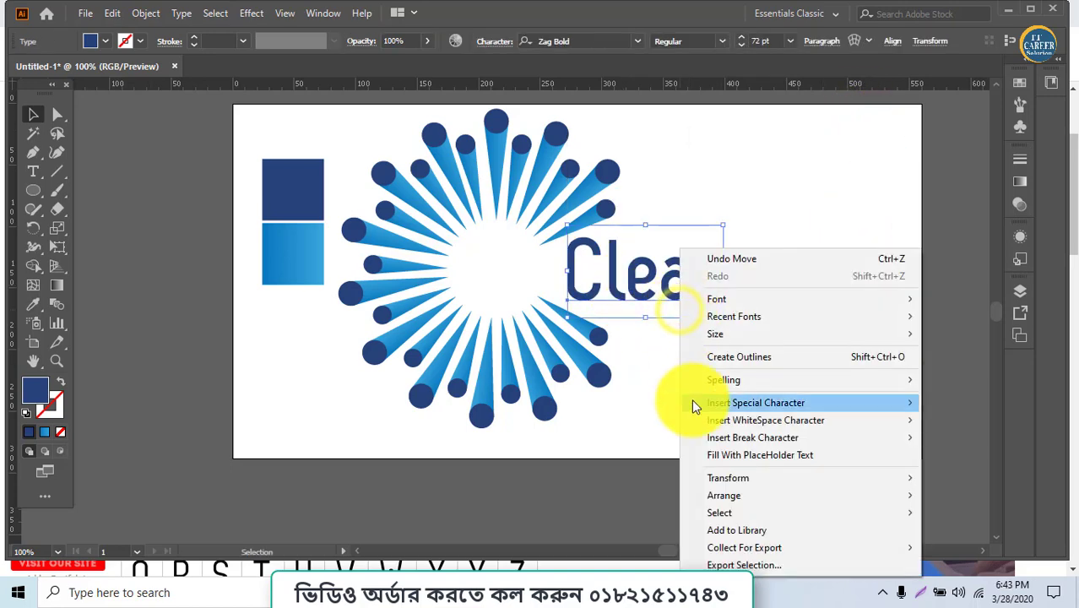
left_click(700, 355)
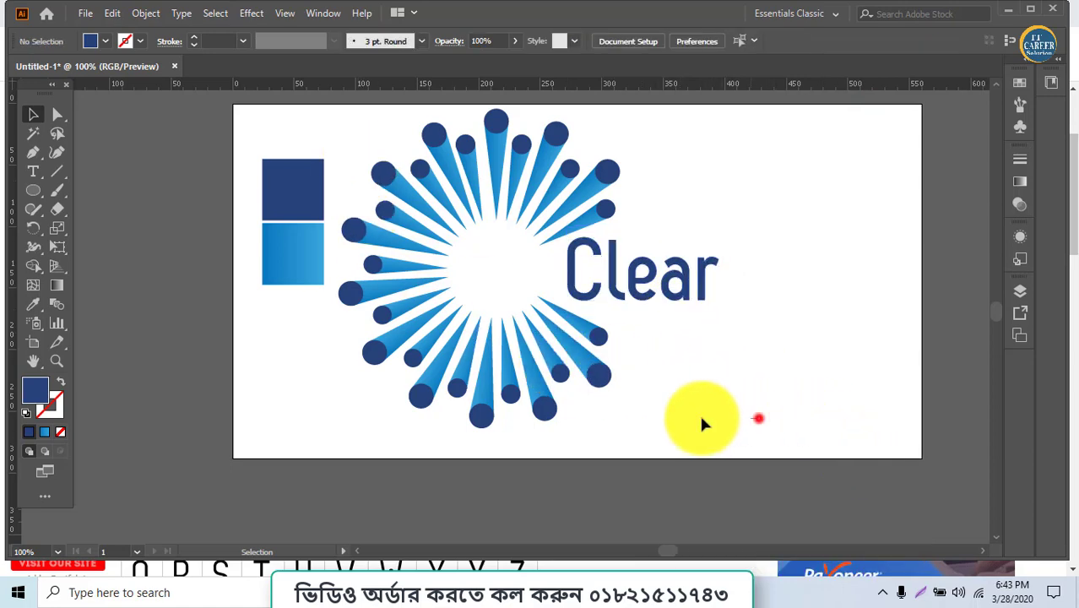
left_click_drag(757, 416, 385, 135)
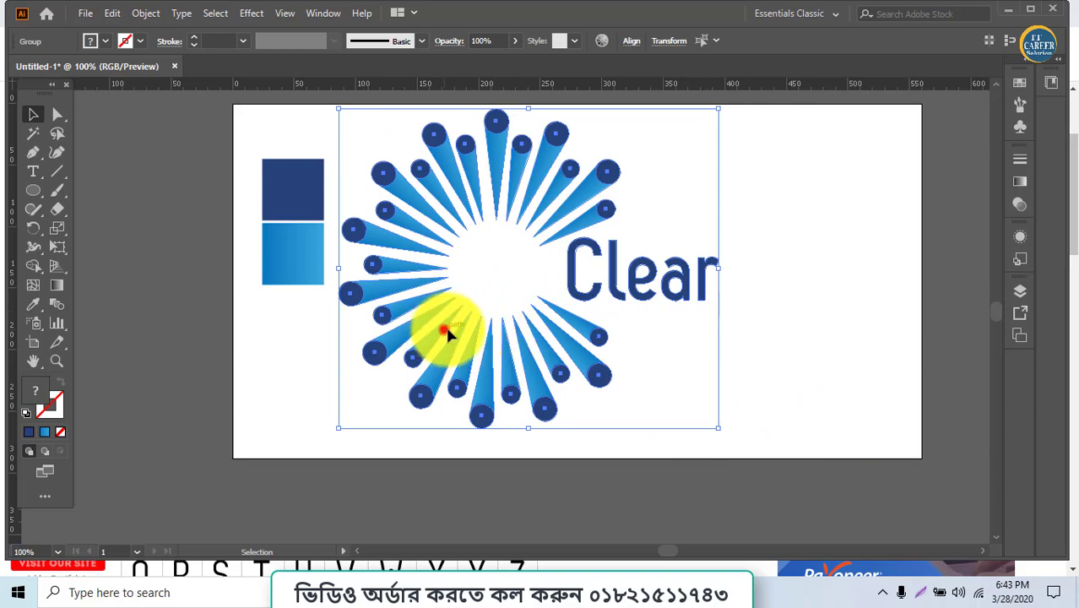
left_click_drag(447, 334, 518, 334)
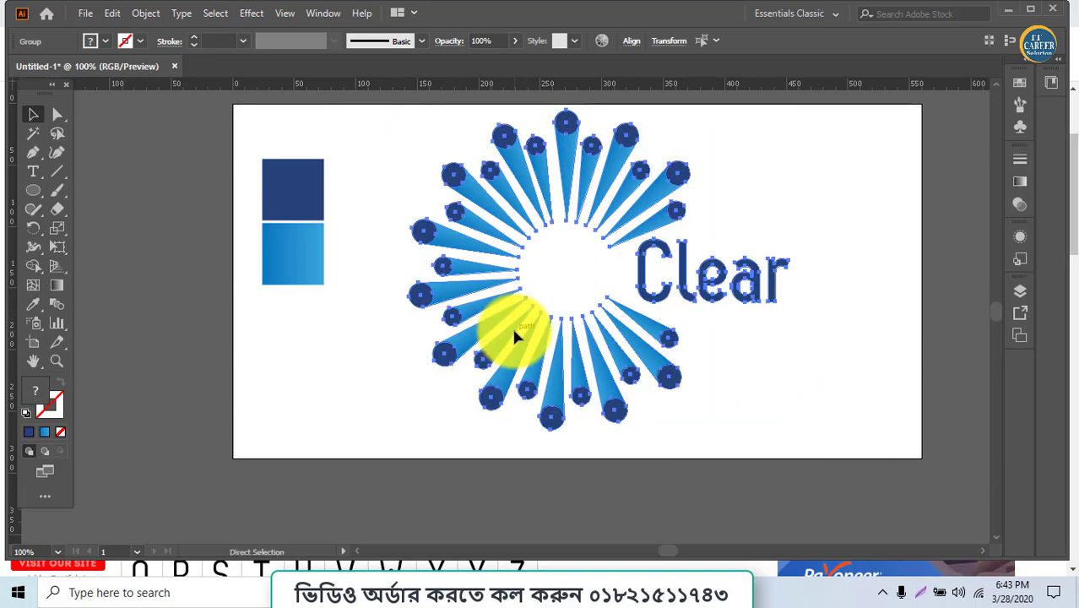
In the save dialog, create a '22 clear logo' folder inside E:\vedio illustrator\81 Logo Design.
key("ctrl+s")
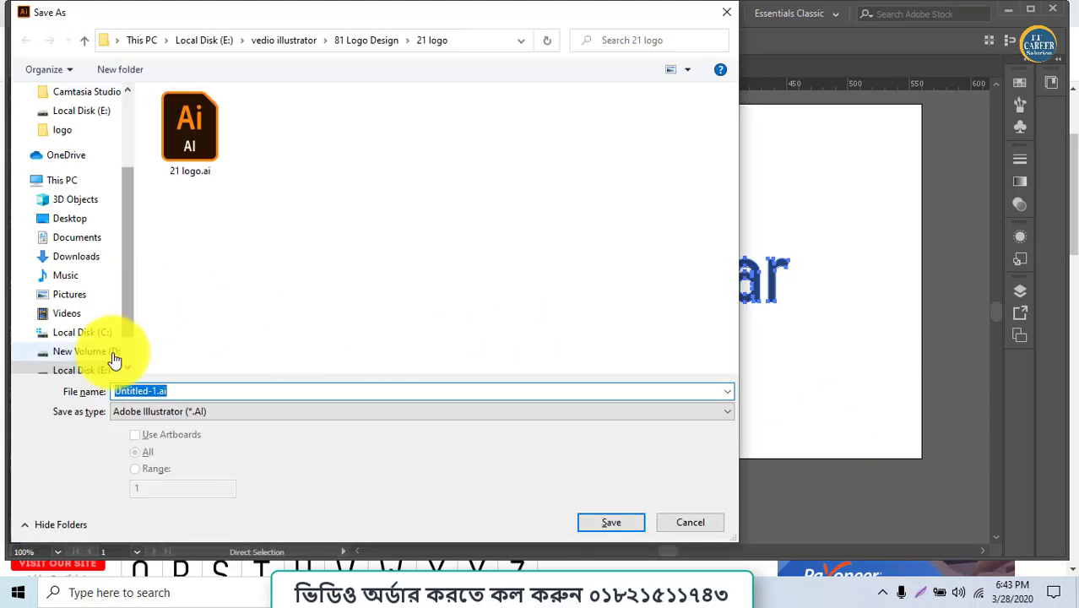
scroll(115, 359, "down", 1)
left_click(100, 335)
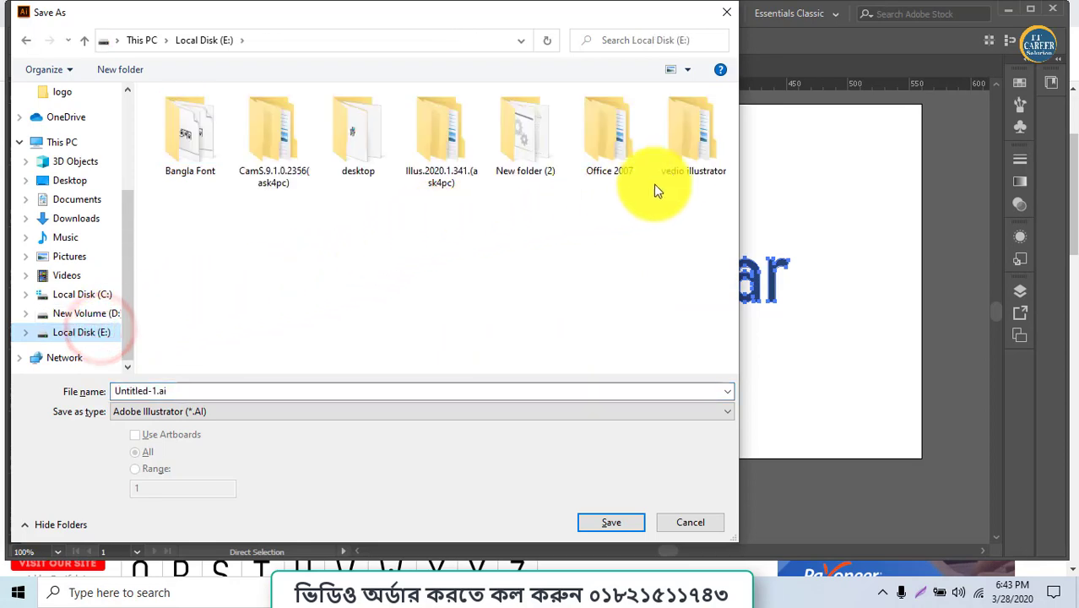
double_click(675, 167)
scroll(211, 279, "down", 12)
scroll(228, 318, "down", 1)
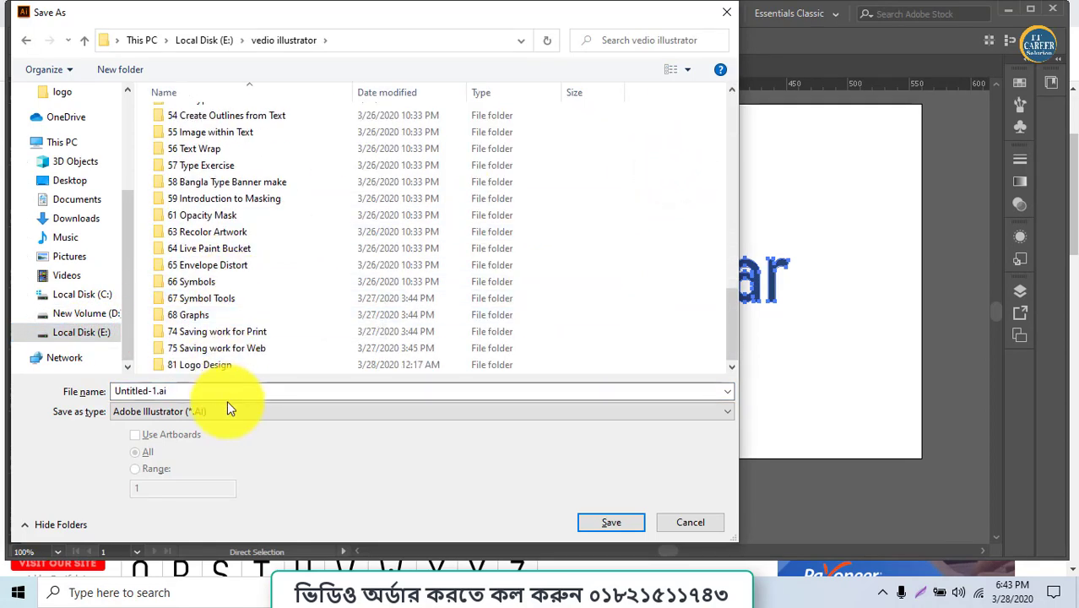
double_click(215, 366)
scroll(224, 325, "down", 2)
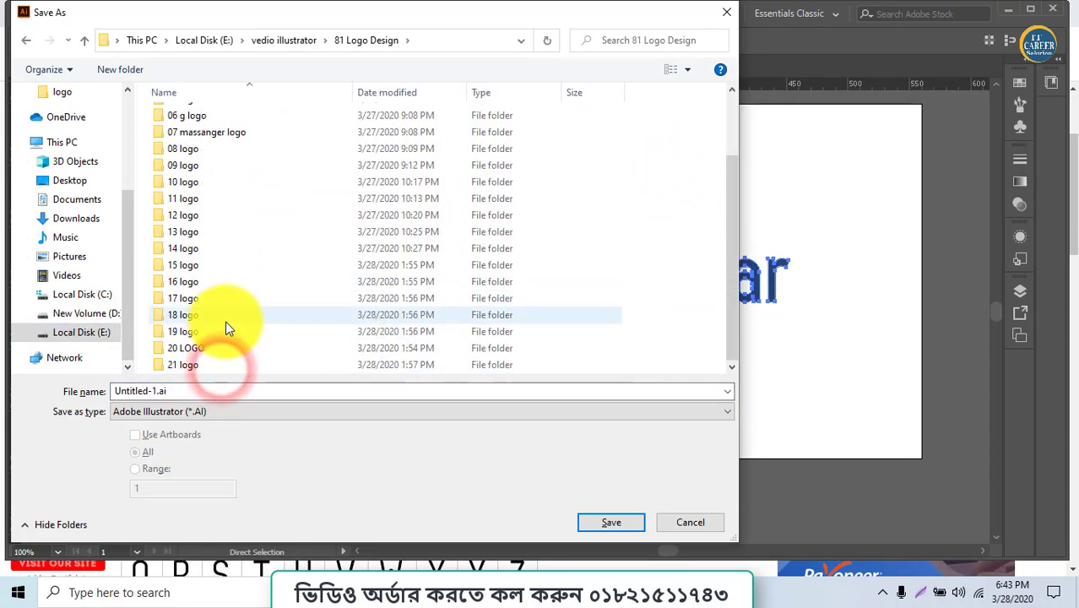
right_click(651, 229)
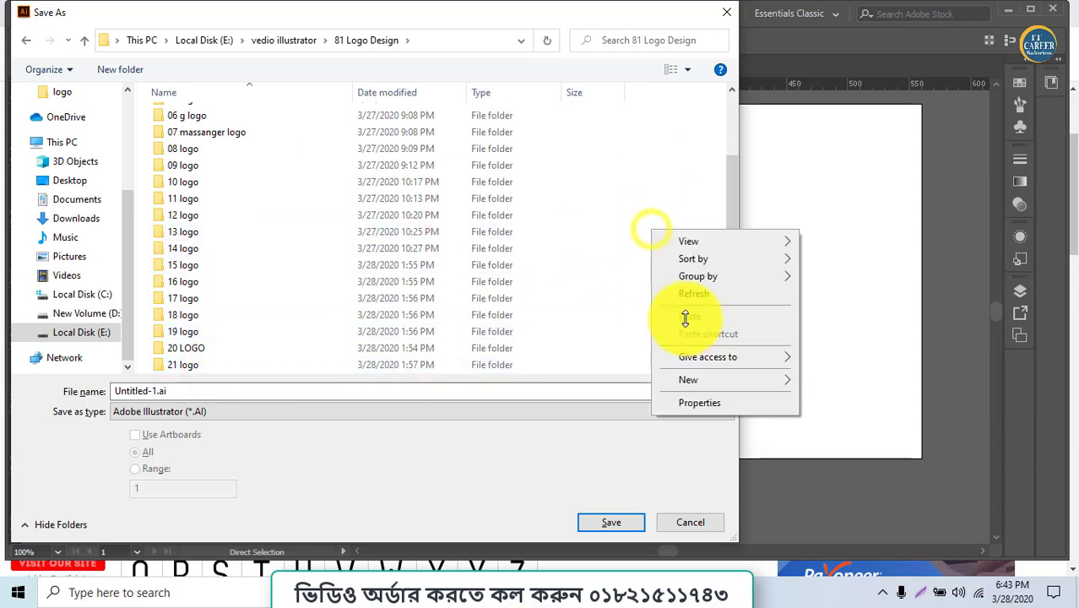
mouse_move(688, 380)
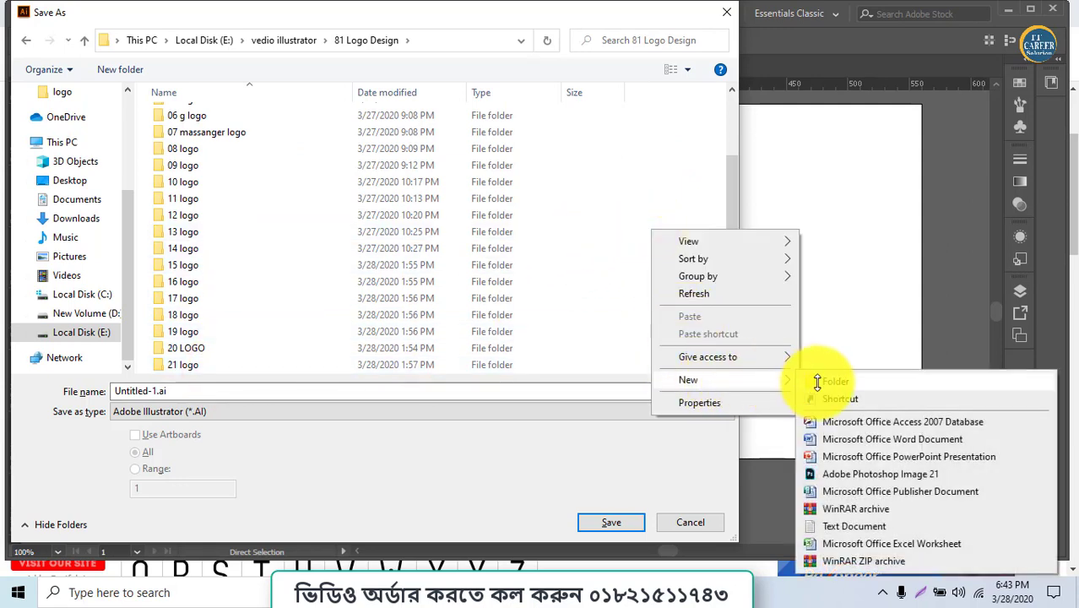
left_click(867, 384)
type("22 clear logo")
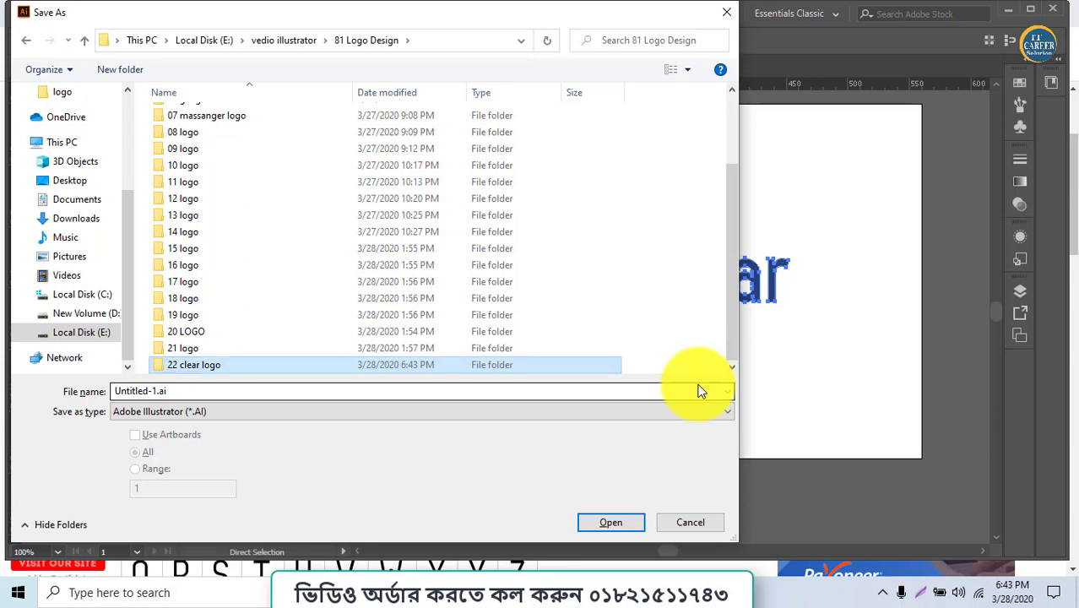
key("Return")
Save the file as '22 clear logo' in Illustrator CS format.
left_click(568, 395)
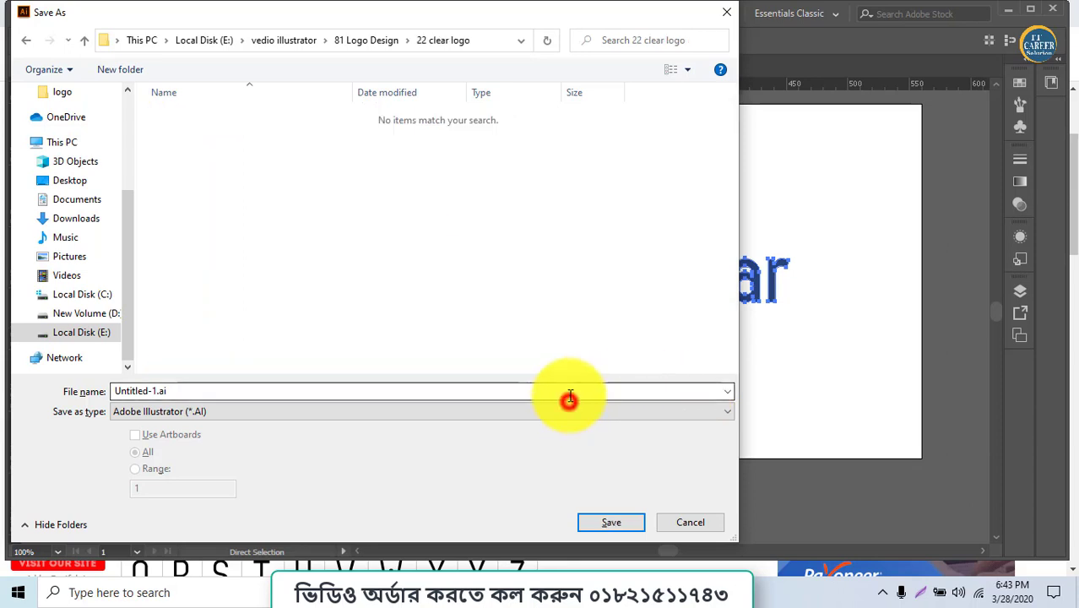
double_click(572, 389)
type("22 clear logo")
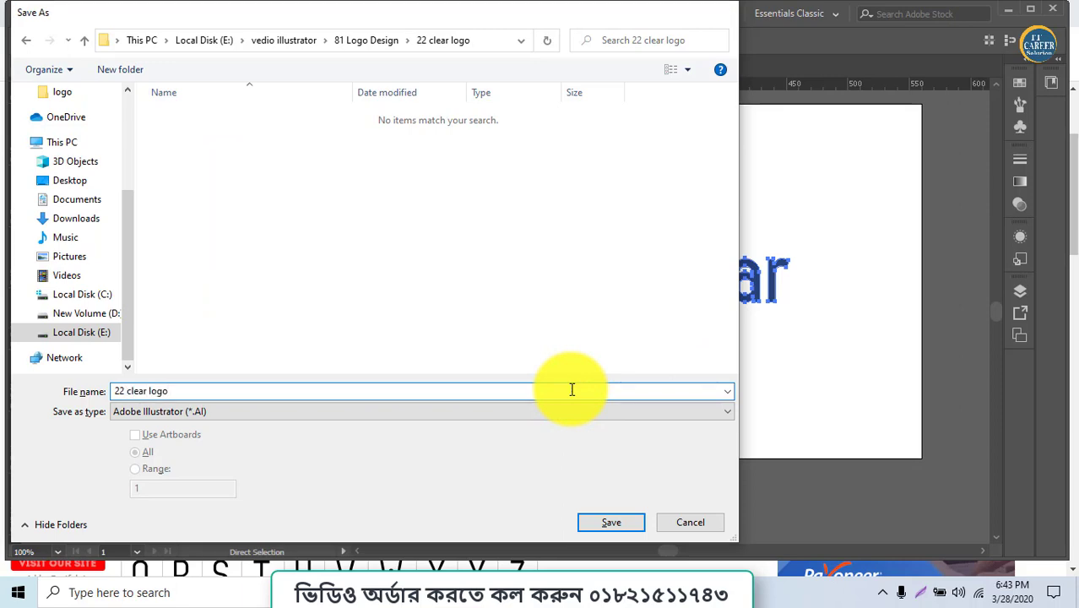
key("Return")
left_click(478, 71)
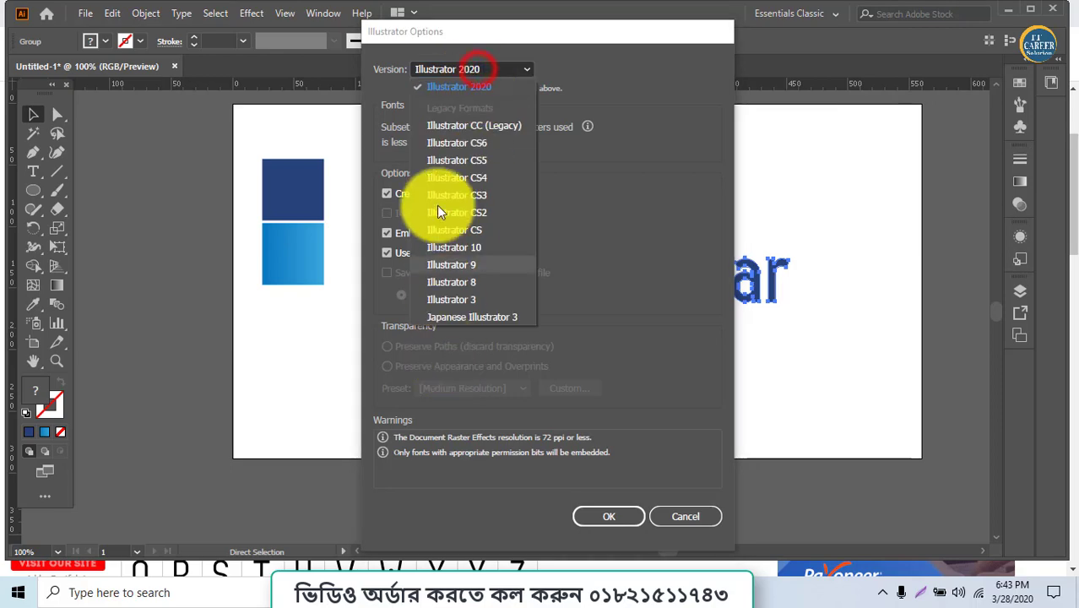
left_click(448, 238)
left_click(608, 500)
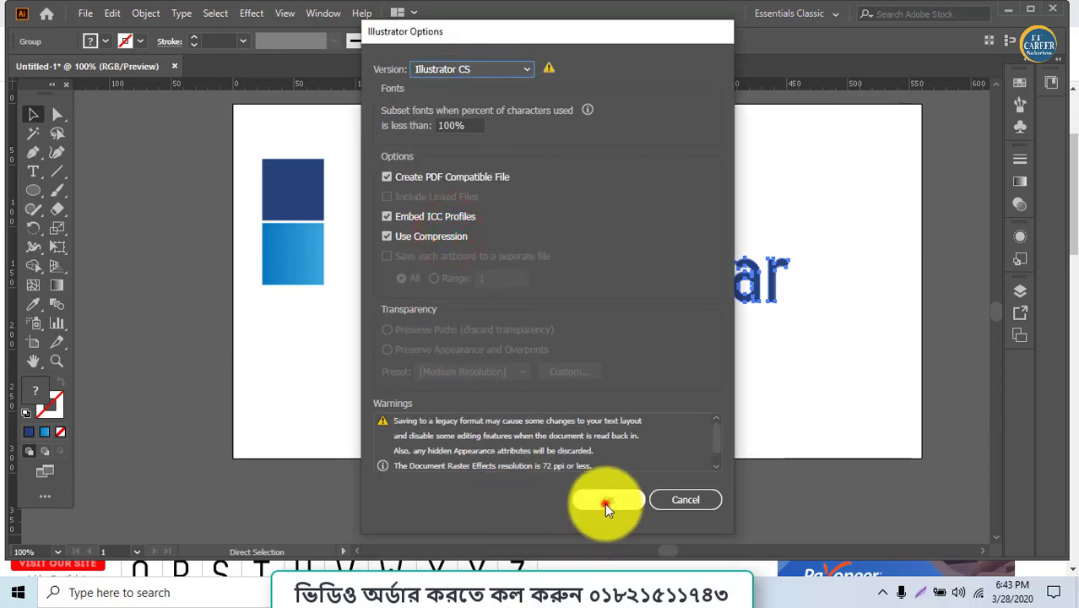
Export the logo to the 22 clear logo folder as an RGB JPEG, quality 10, 300 ppi, then deselect.
left_click(86, 15)
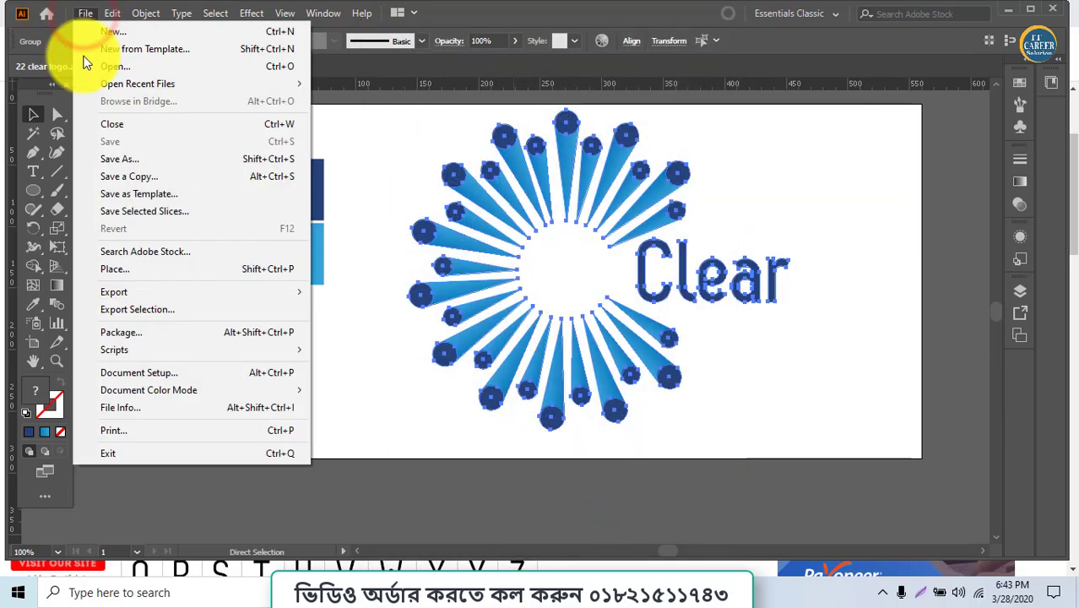
left_click(115, 291)
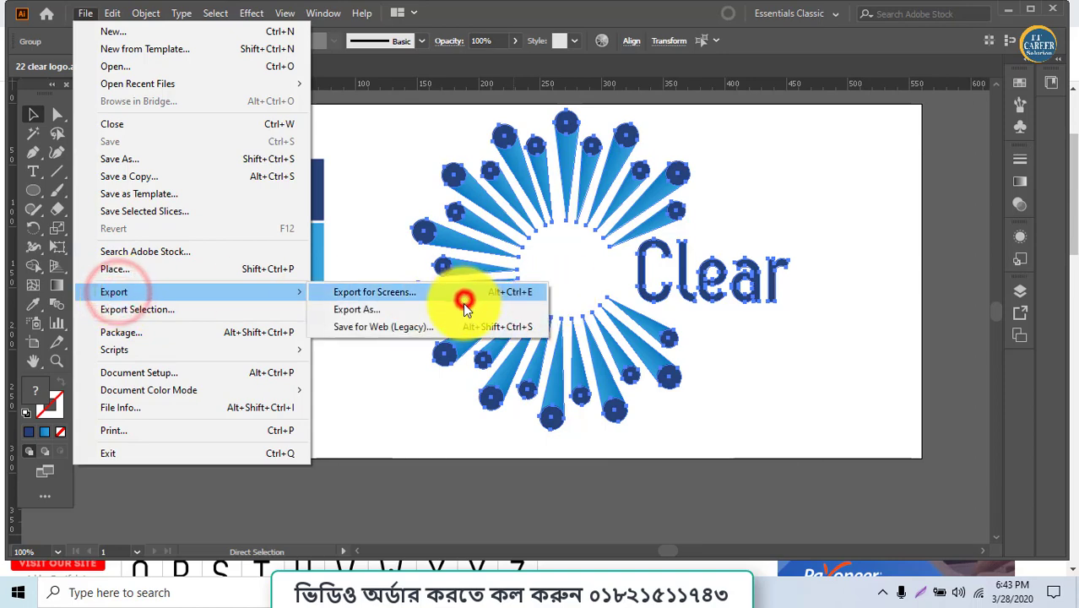
left_click(464, 309)
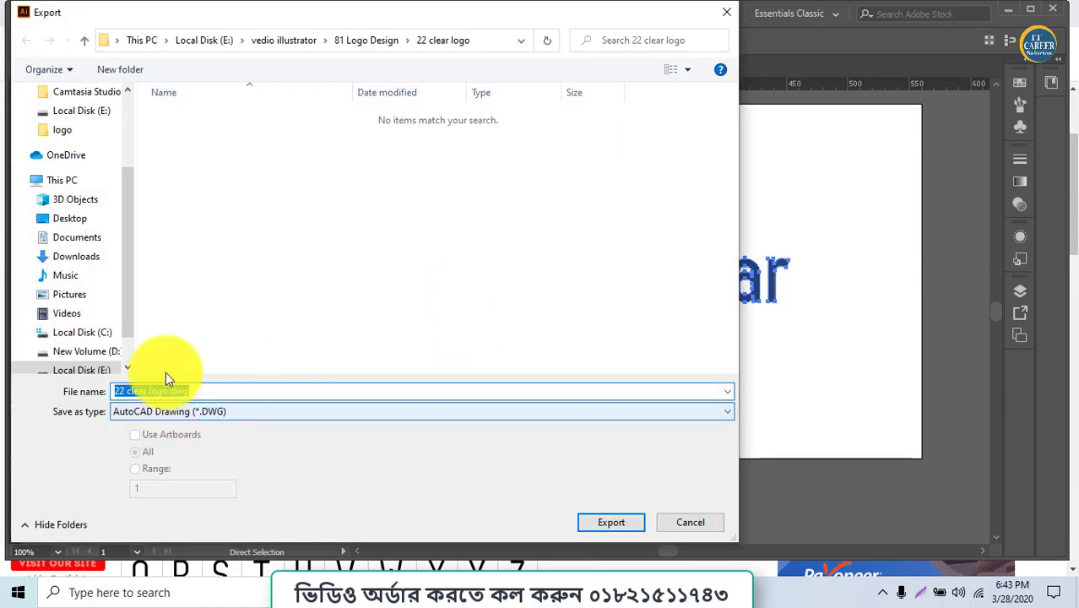
left_click(239, 409)
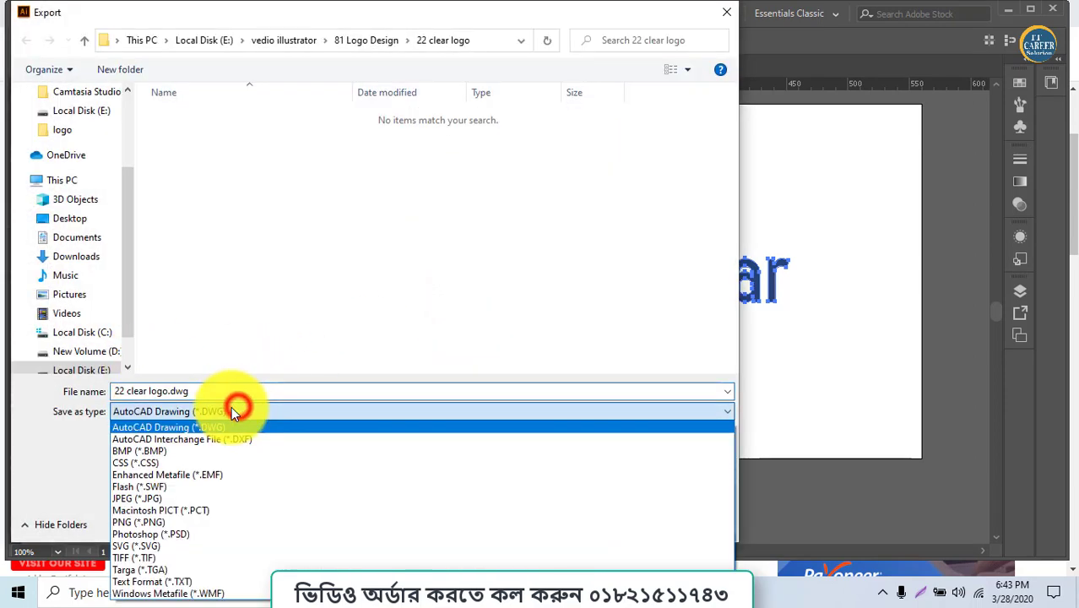
left_click(149, 497)
left_click(608, 521)
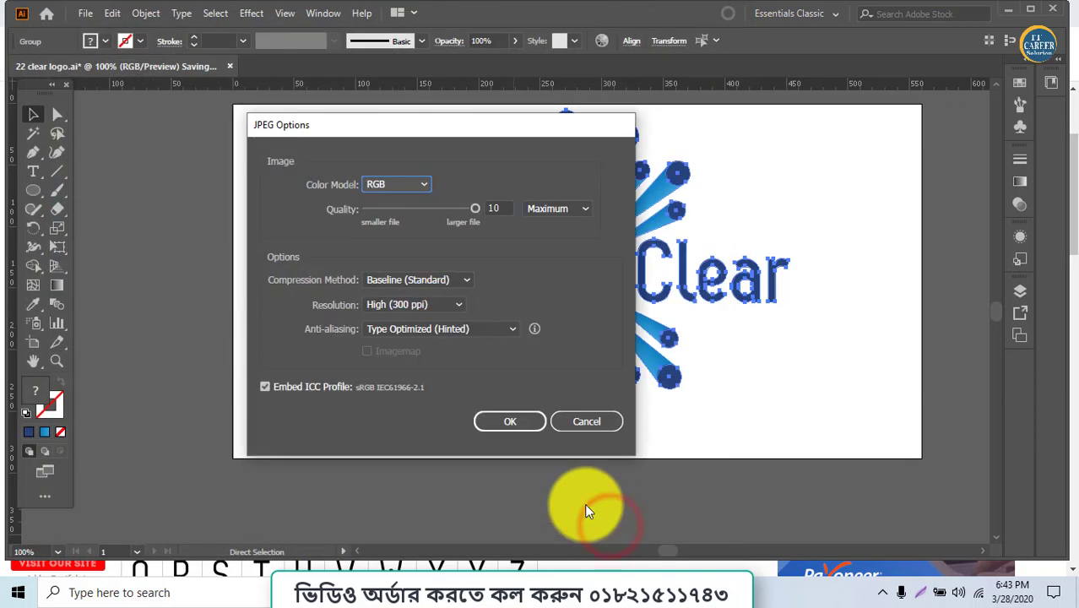
left_click(513, 418)
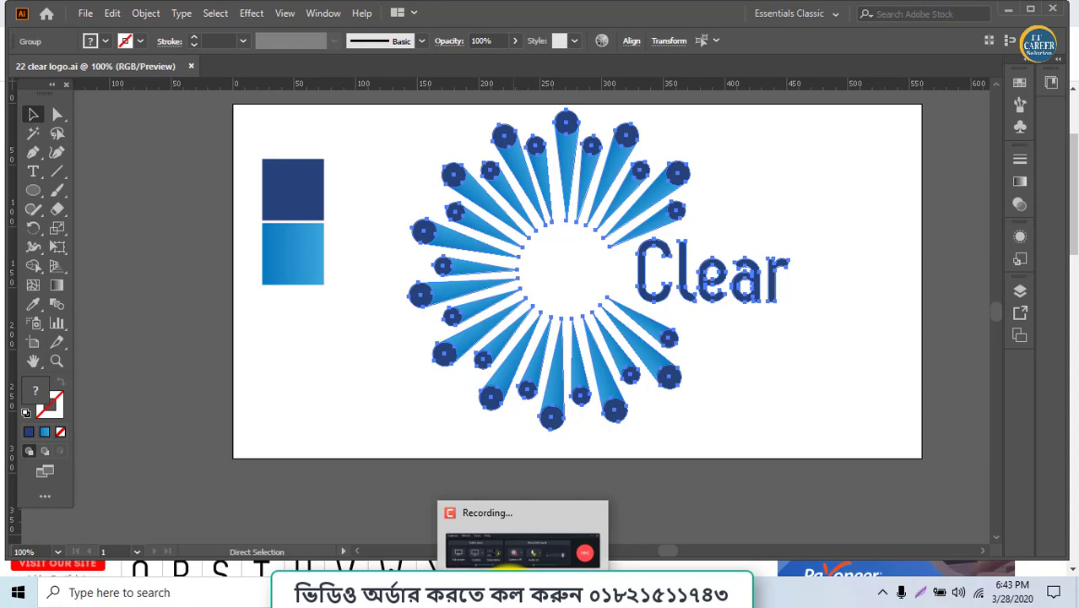
left_click(361, 378)
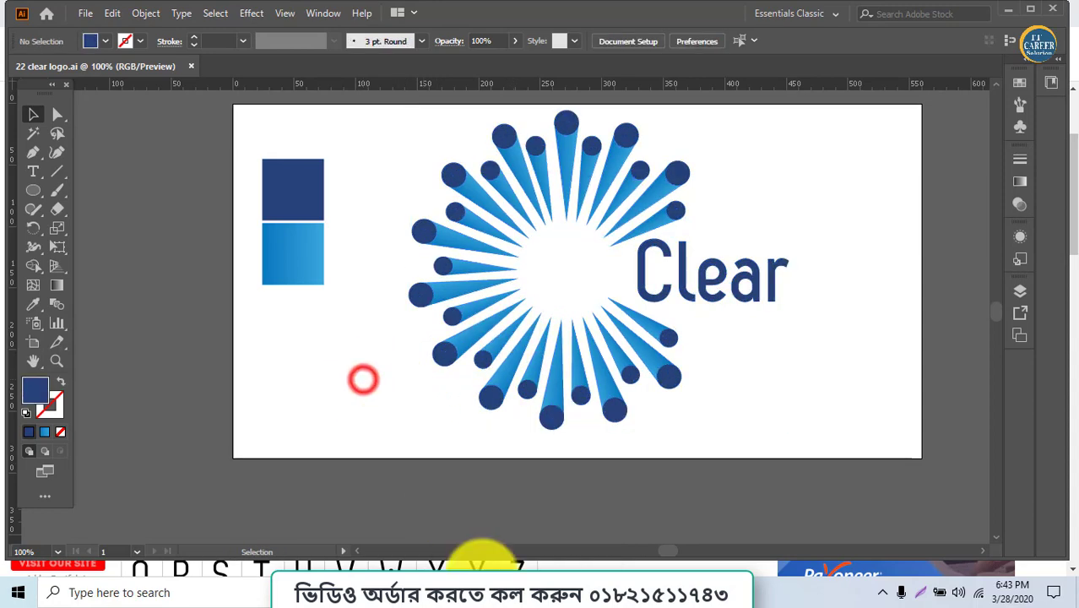